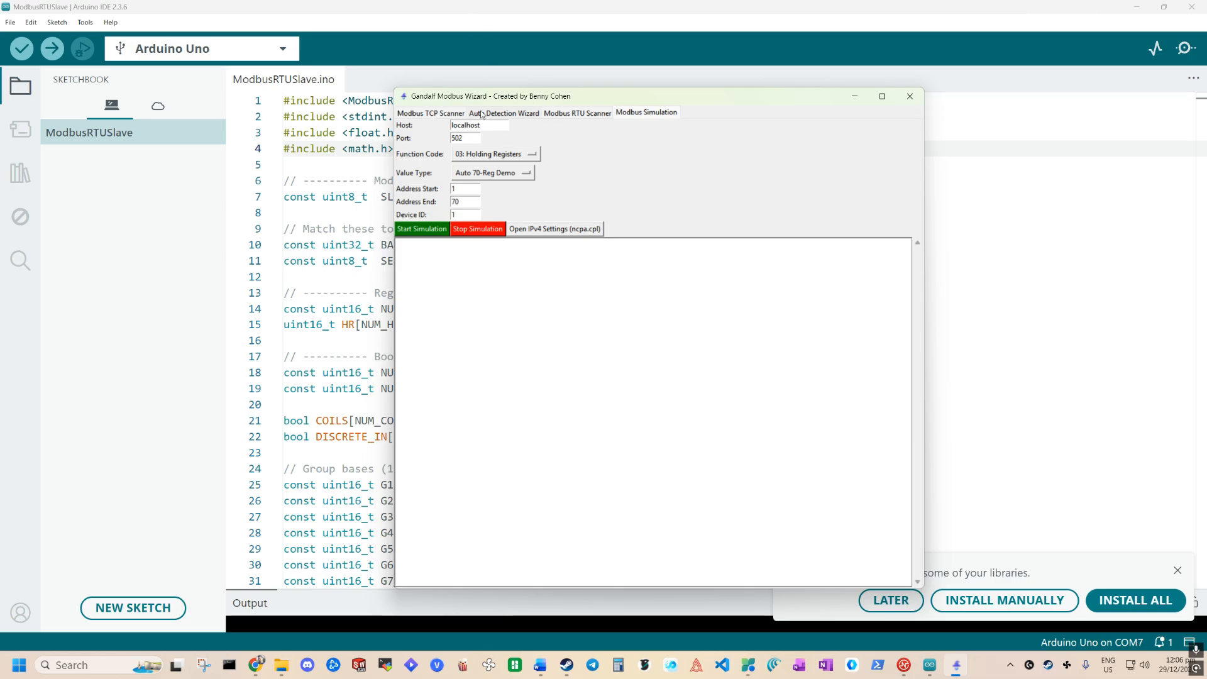
Inspect the Ethernet adapter's IPv4 properties through the simulation's network settings, closing the dialogs without saving.
drag(487, 94, 401, 91)
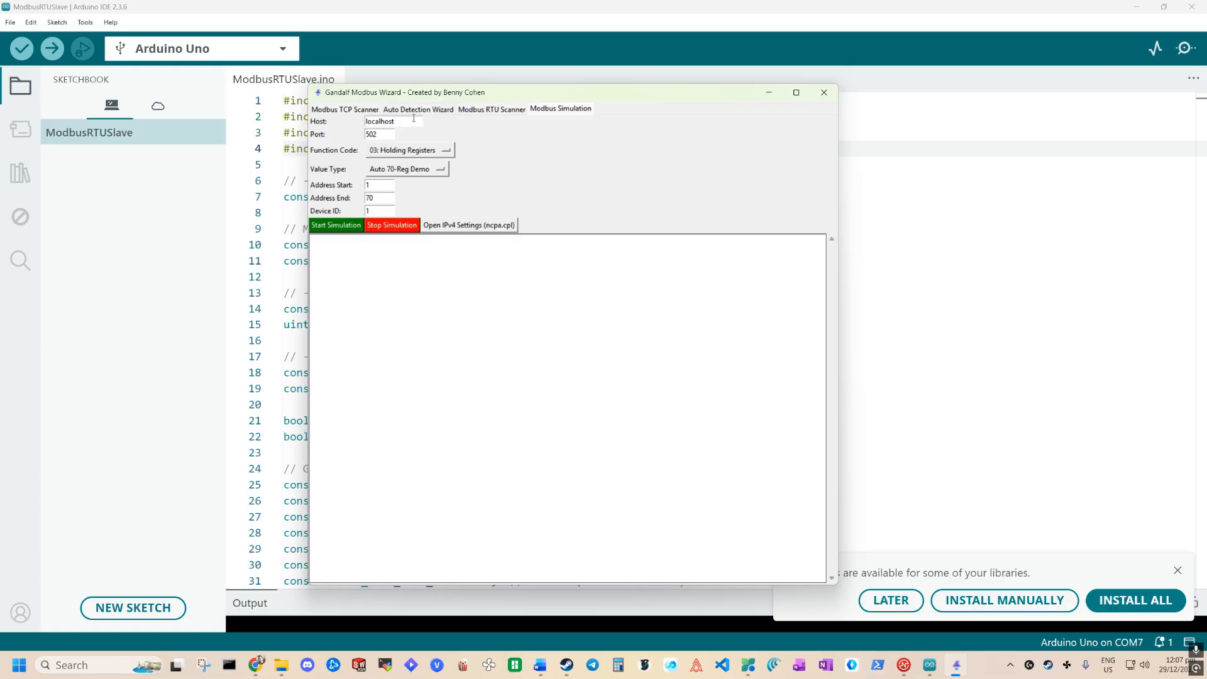
drag(404, 123, 327, 117)
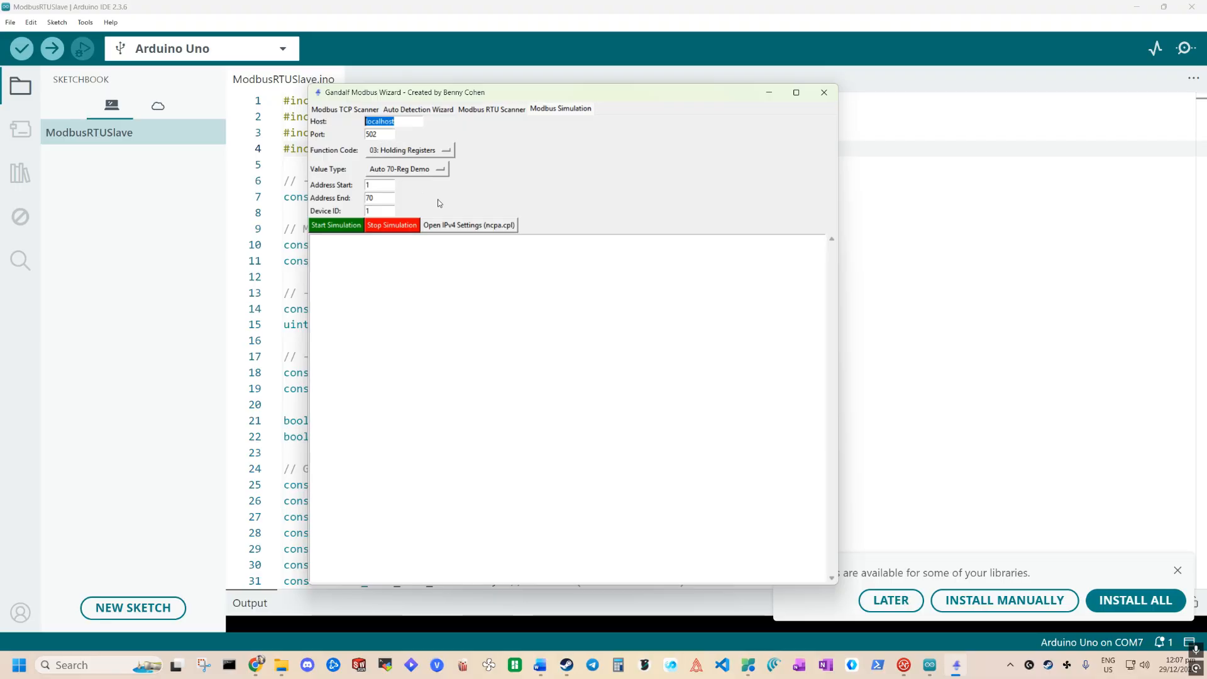
click(477, 228)
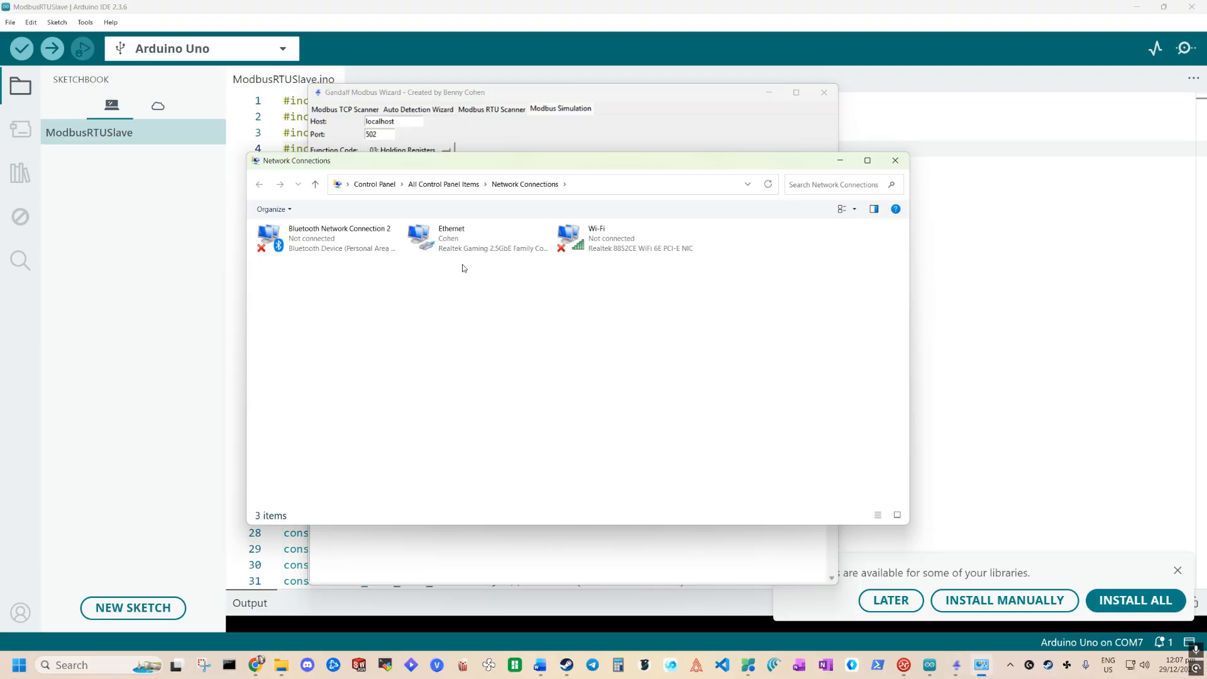
drag(498, 160, 855, 191)
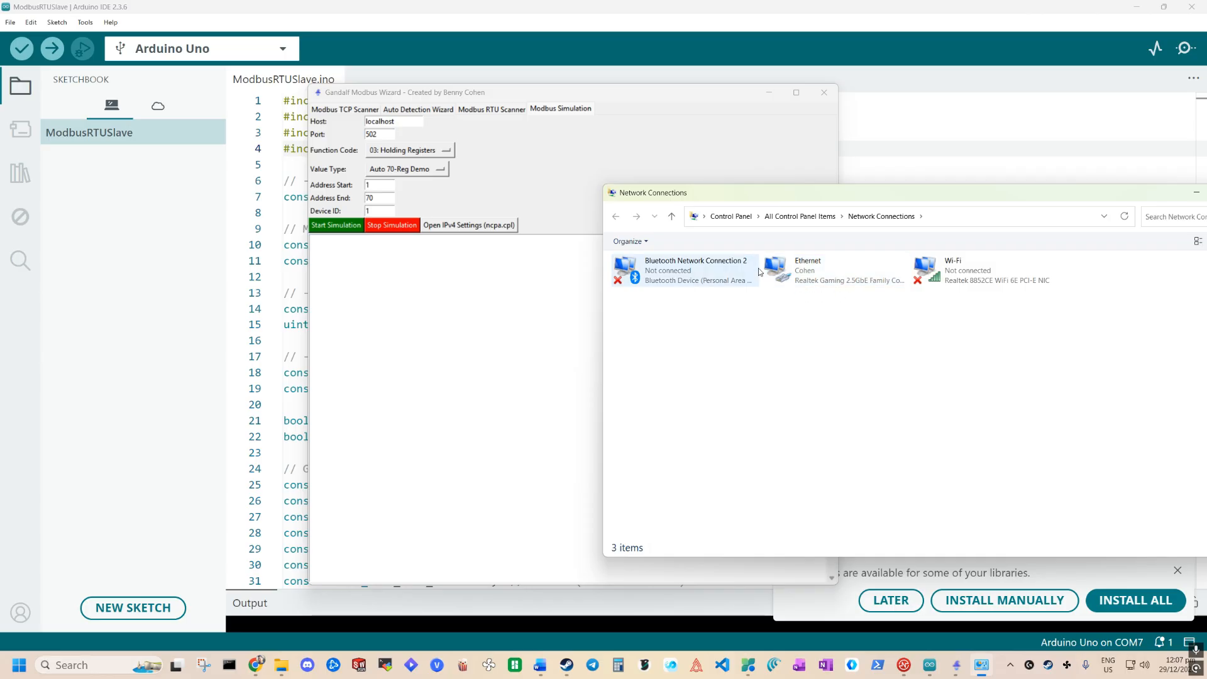
drag(984, 199, 856, 175)
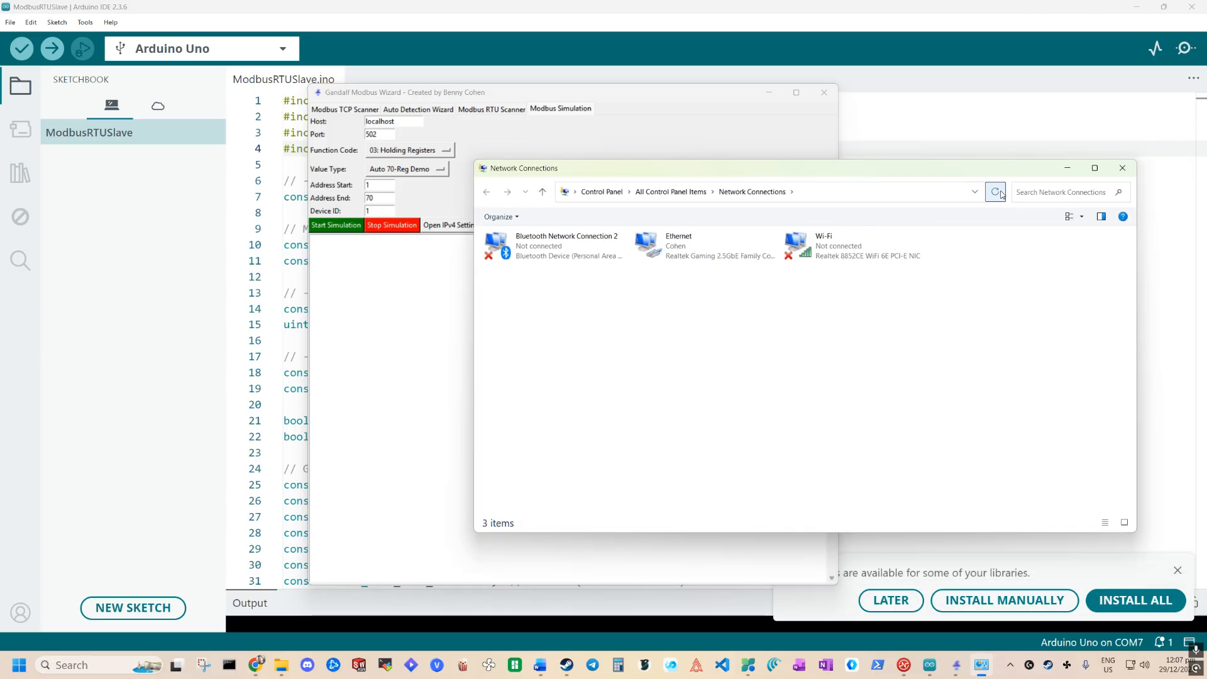
double_click(704, 253)
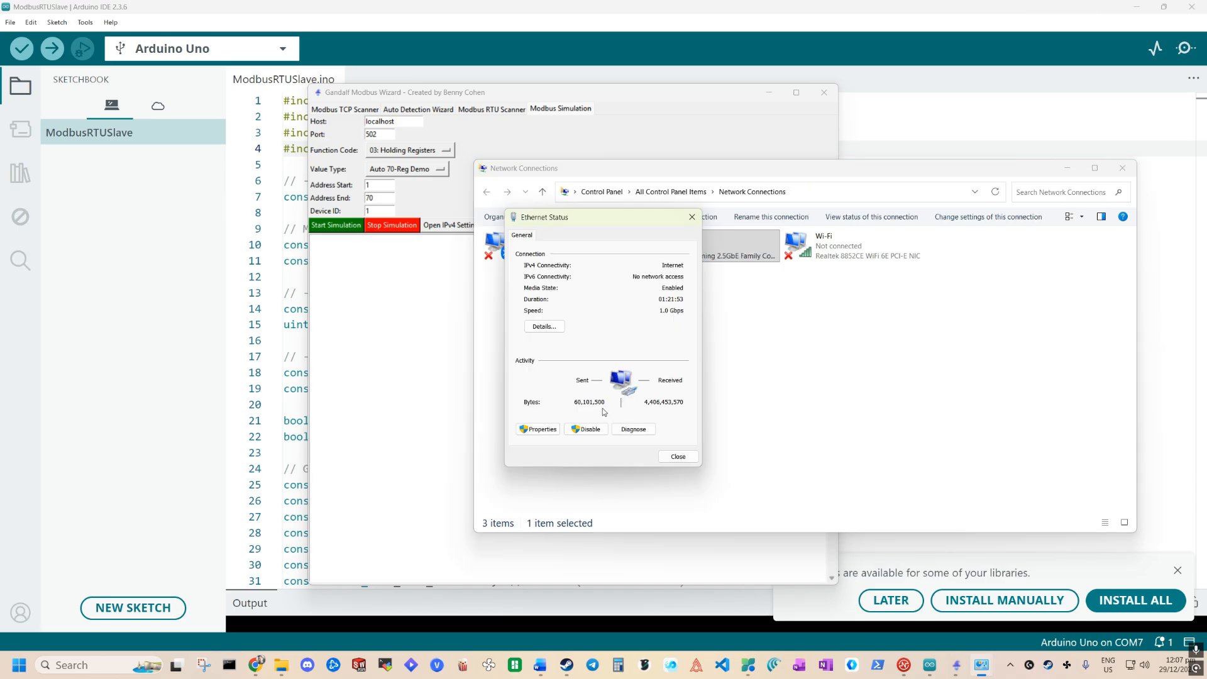
click(542, 435)
double_click(629, 368)
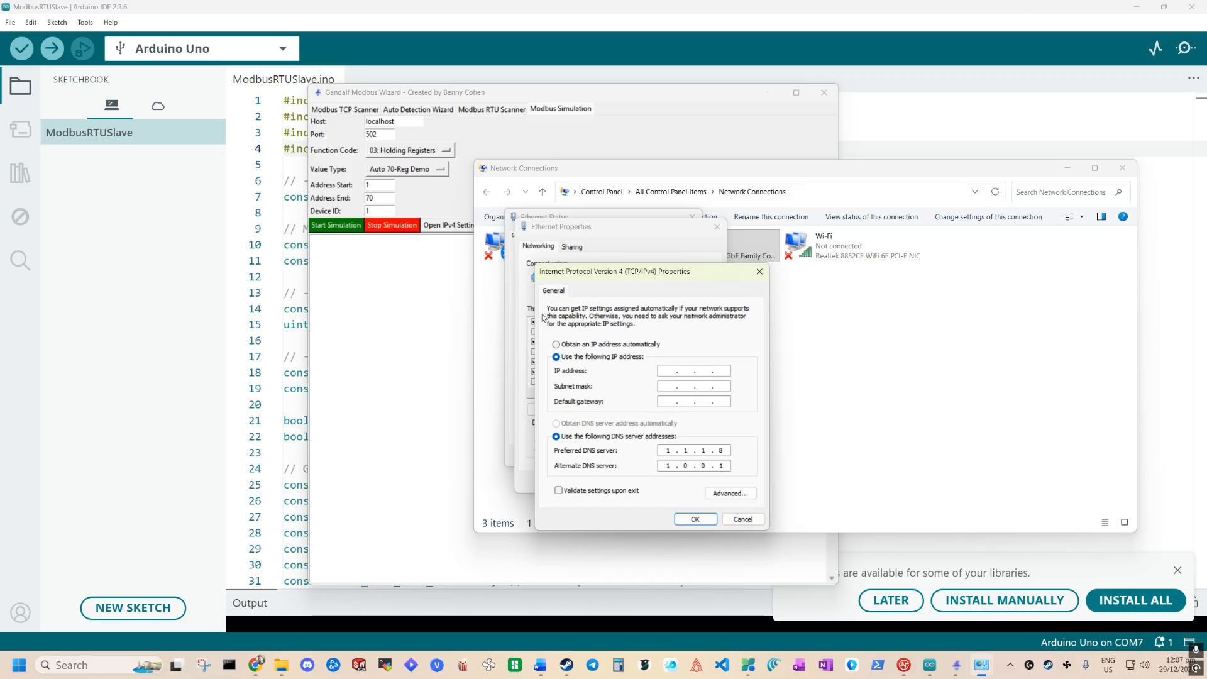
click(742, 519)
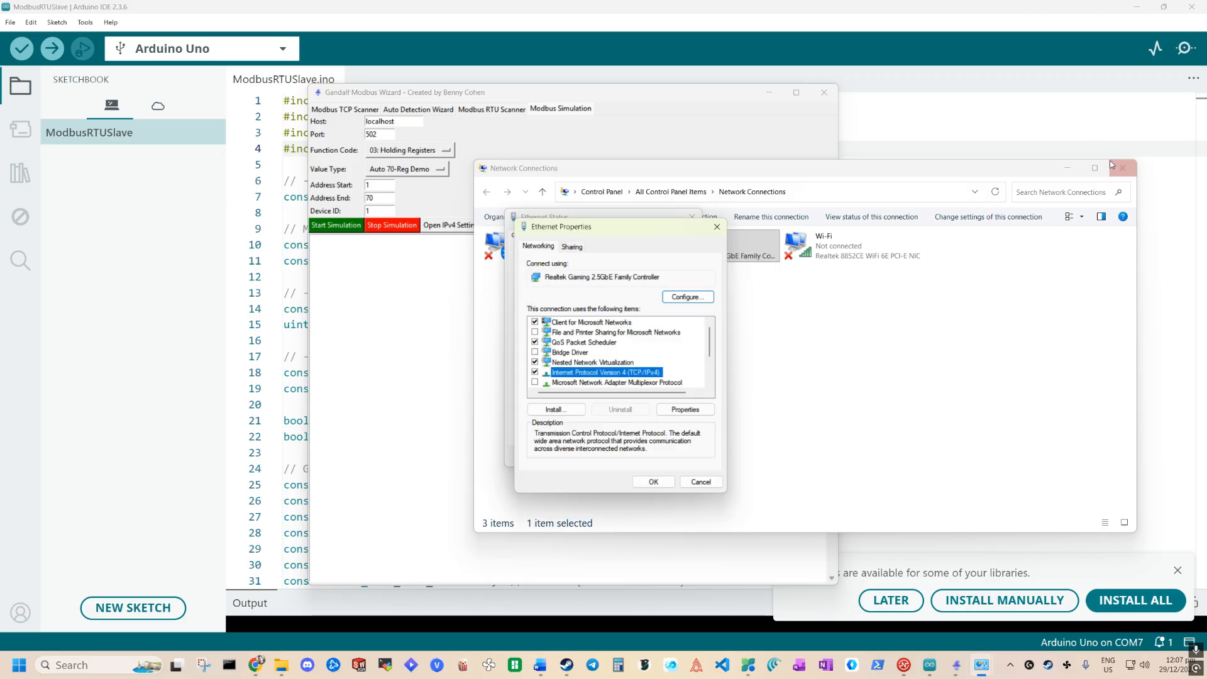
click(716, 226)
click(330, 174)
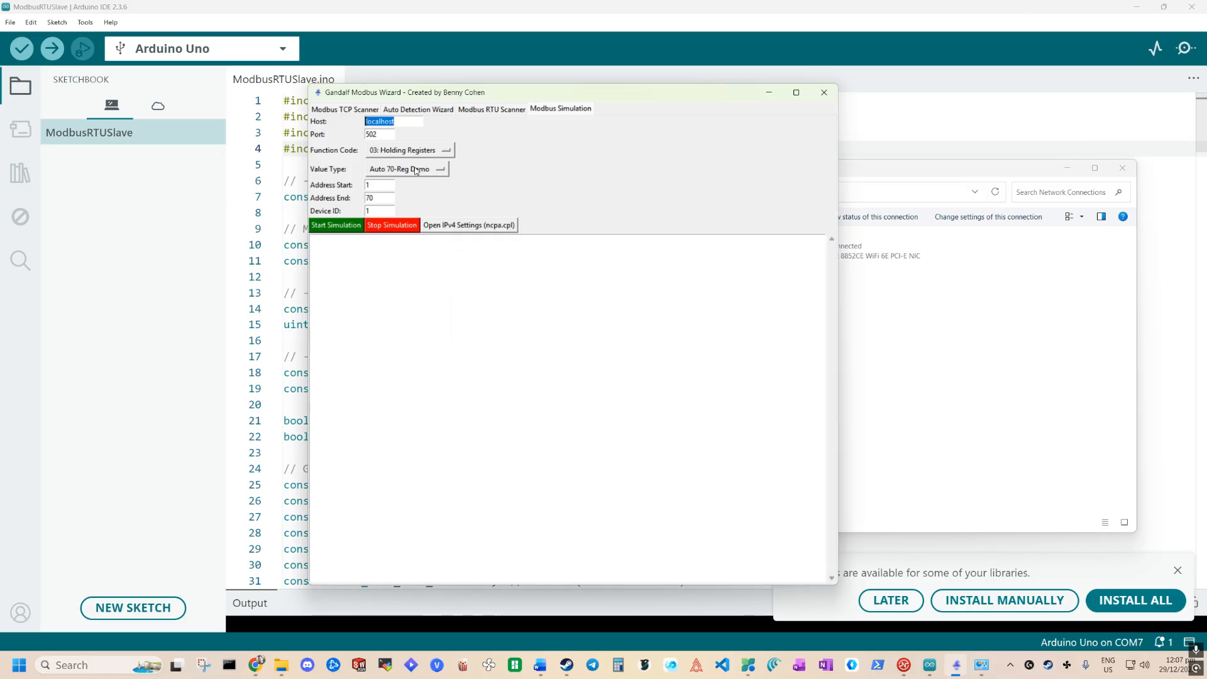
Examine the simulation's function code and value type options, picking Auto 70-Reg Demo as the value type.
click(400, 151)
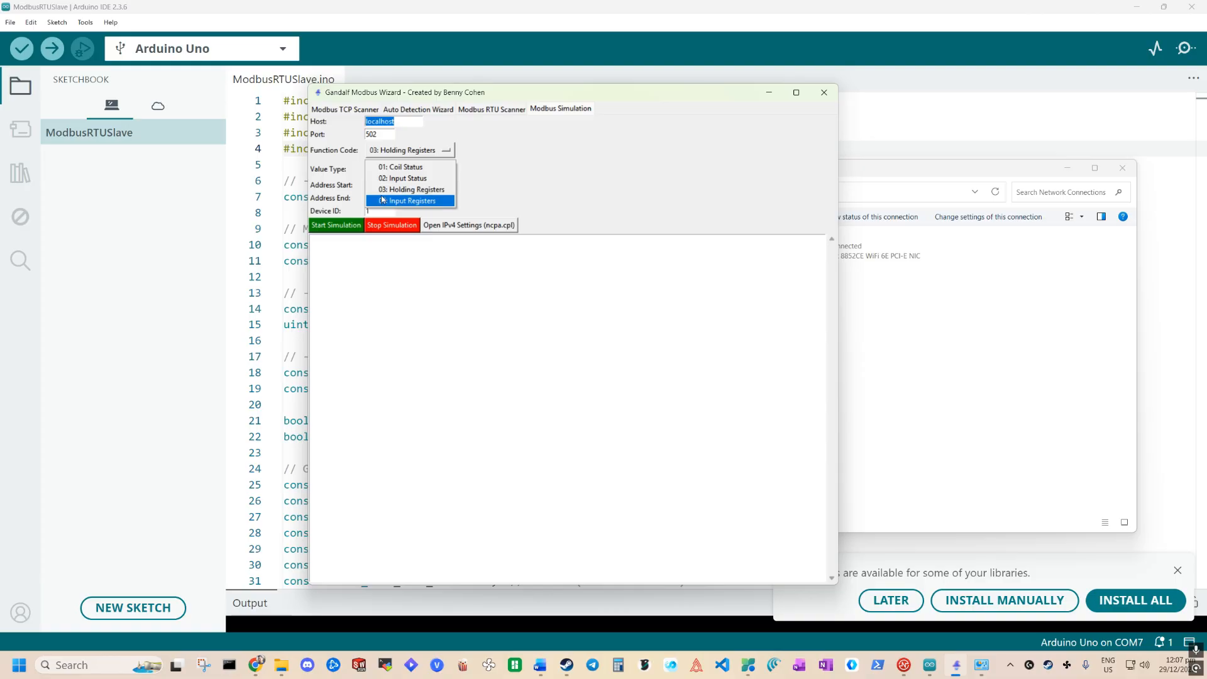
click(554, 188)
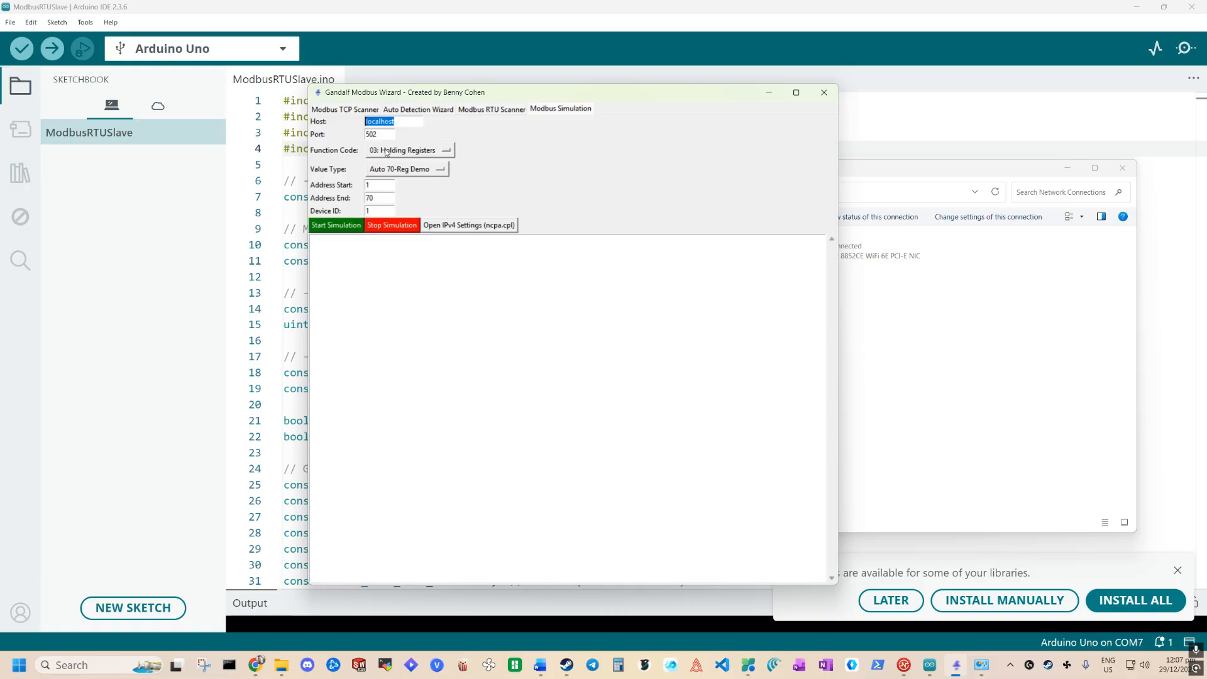
click(433, 170)
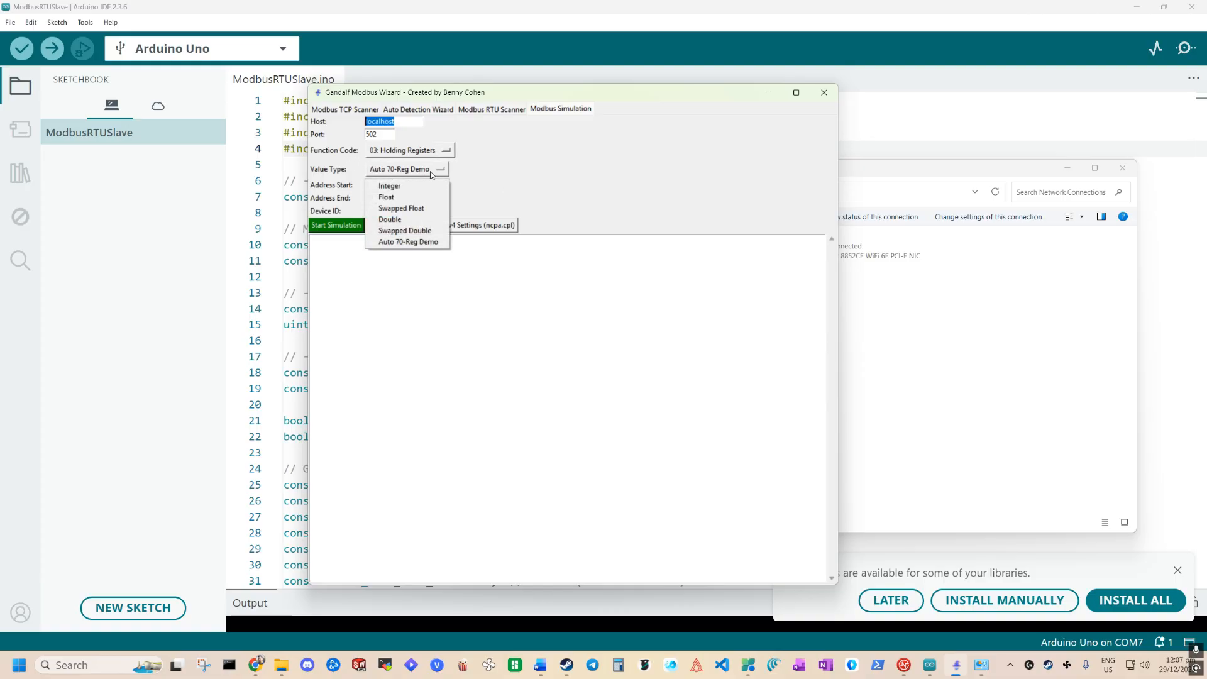
click(407, 242)
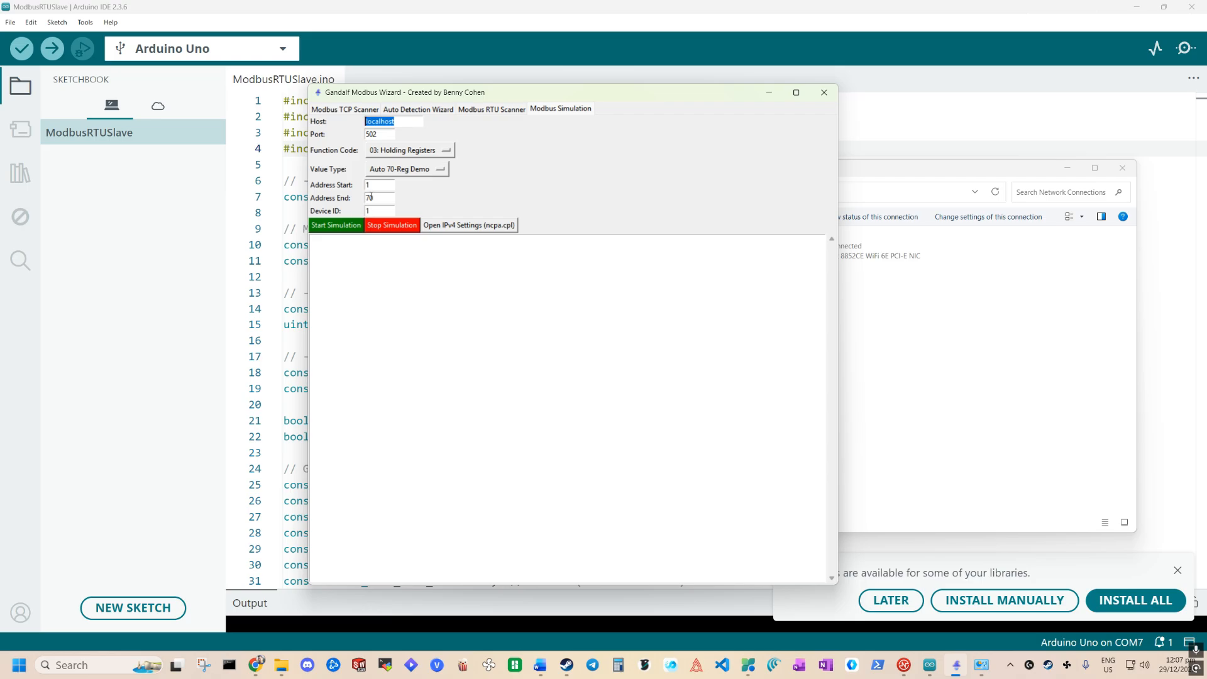
click(399, 171)
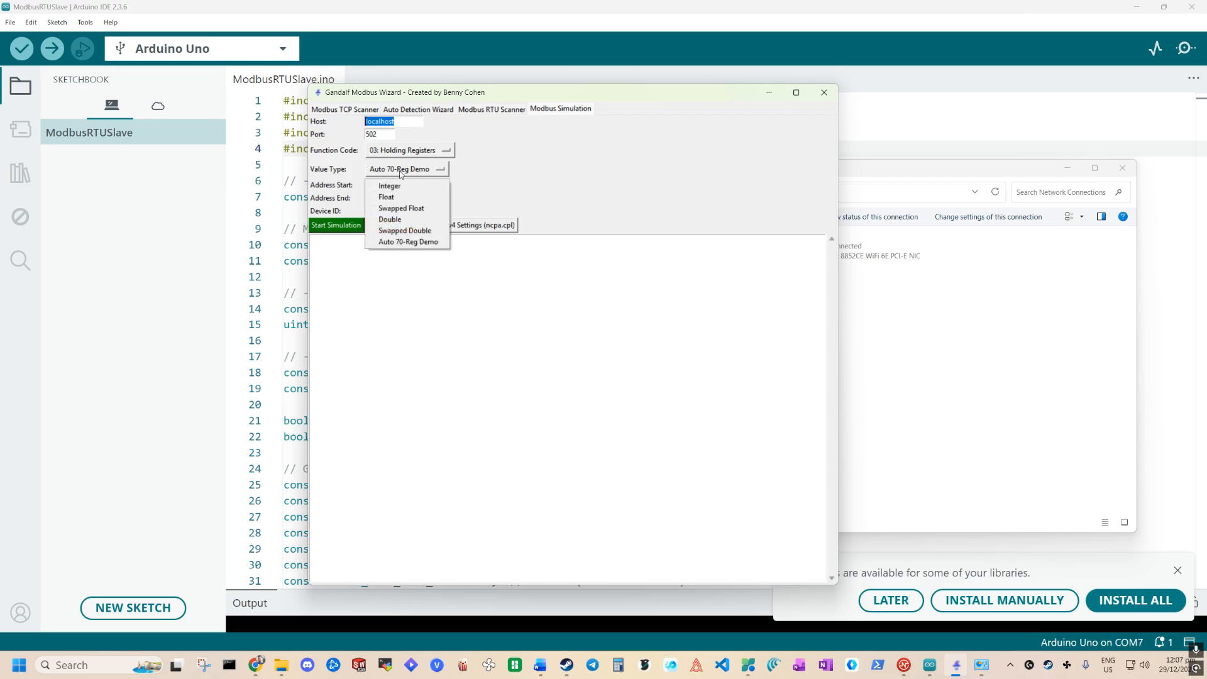
click(493, 183)
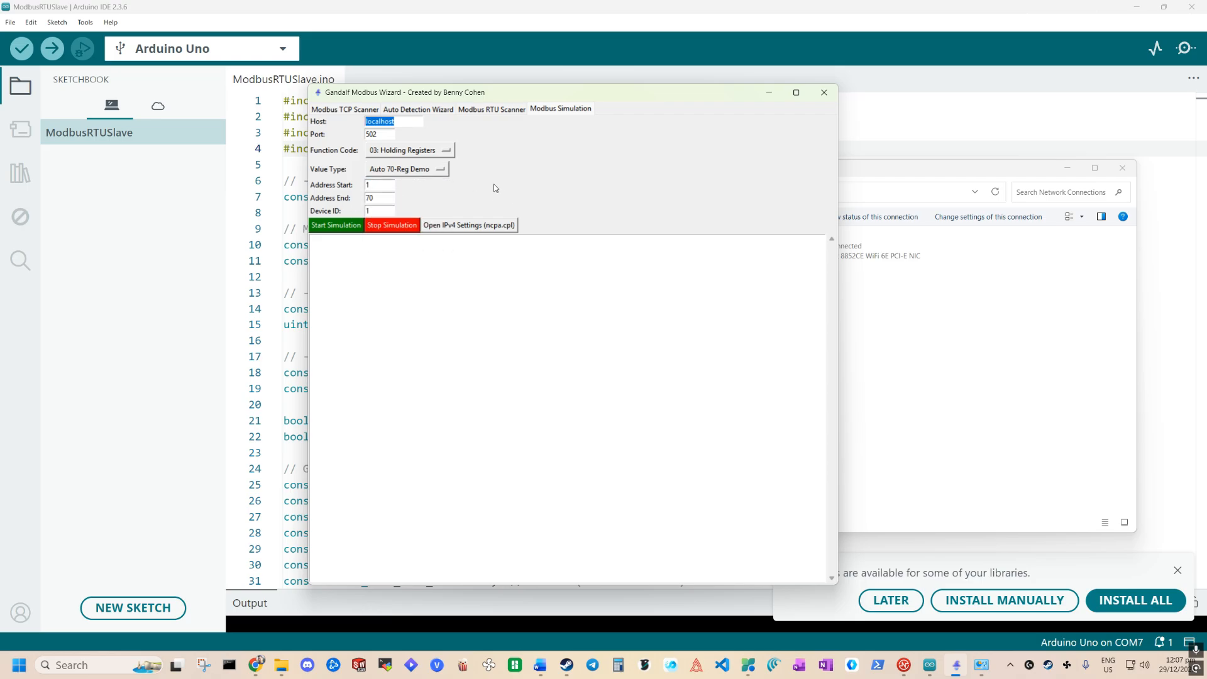
click(406, 169)
click(574, 171)
Run the simulation with random values, inspect the values through address 70, and stop it.
click(334, 231)
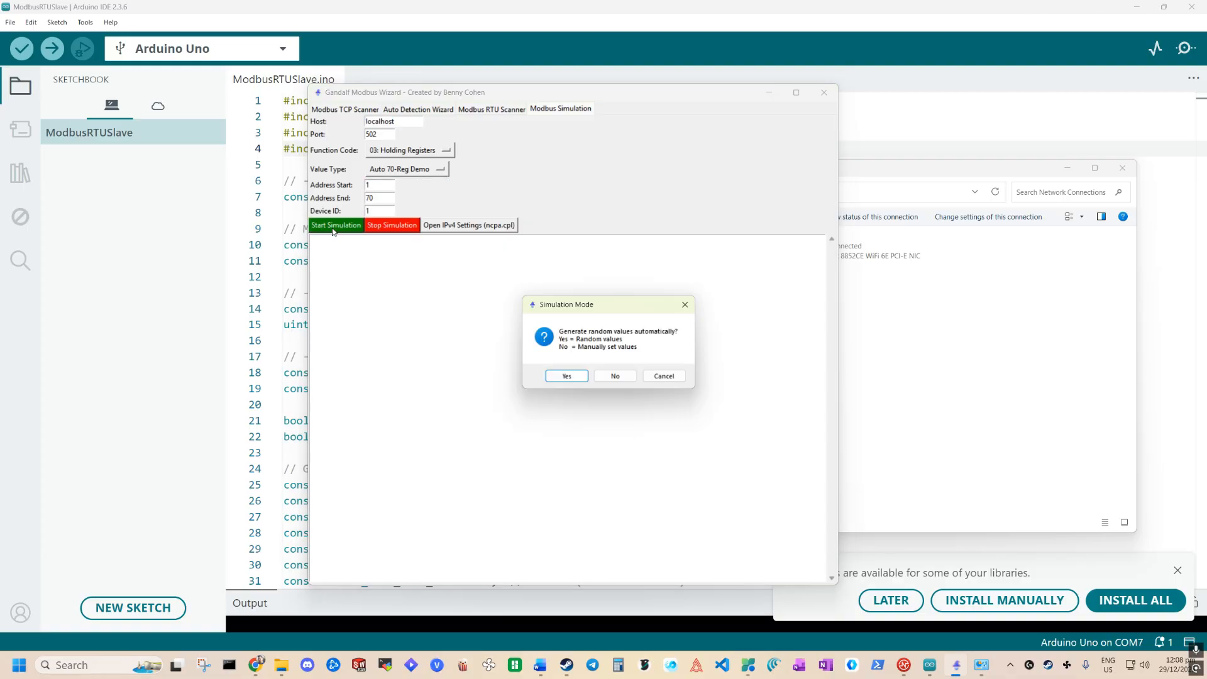
click(568, 376)
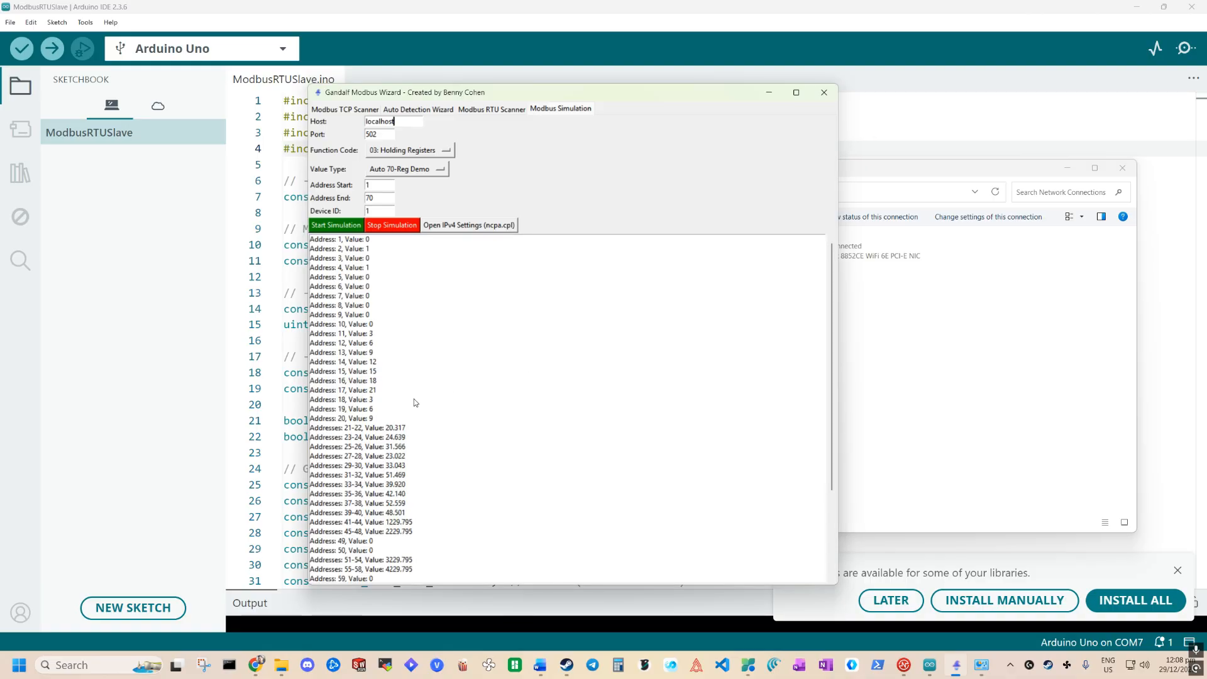
scroll(390, 274, down, 3)
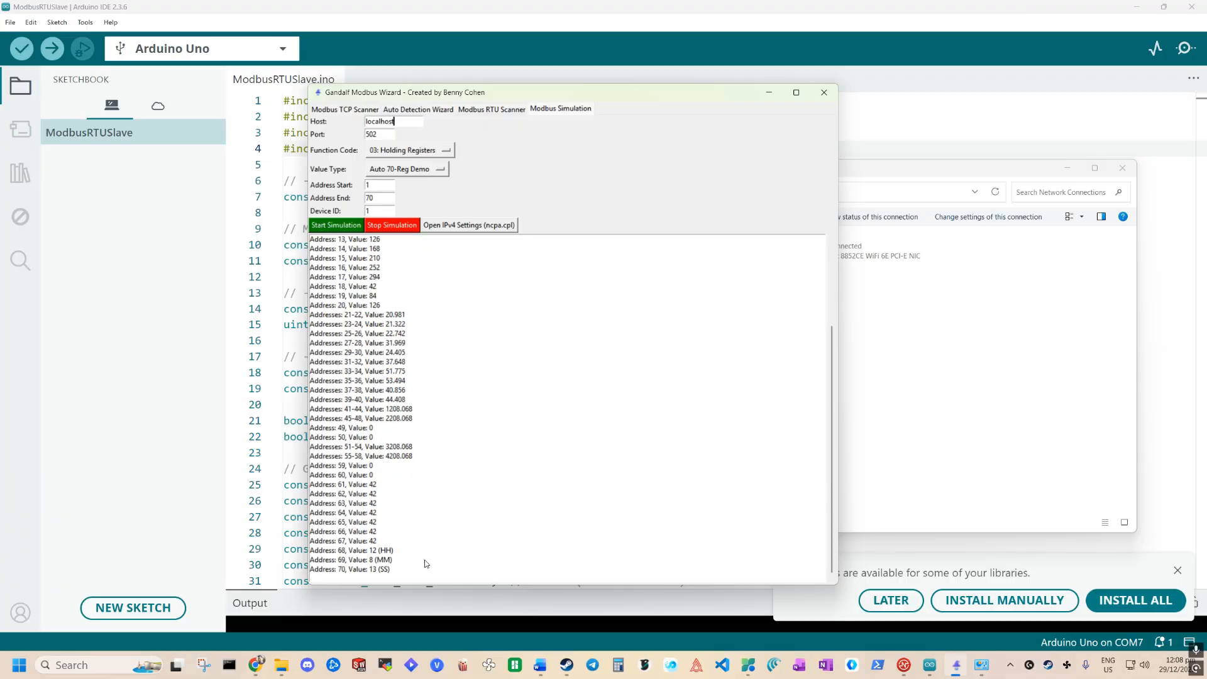
click(379, 228)
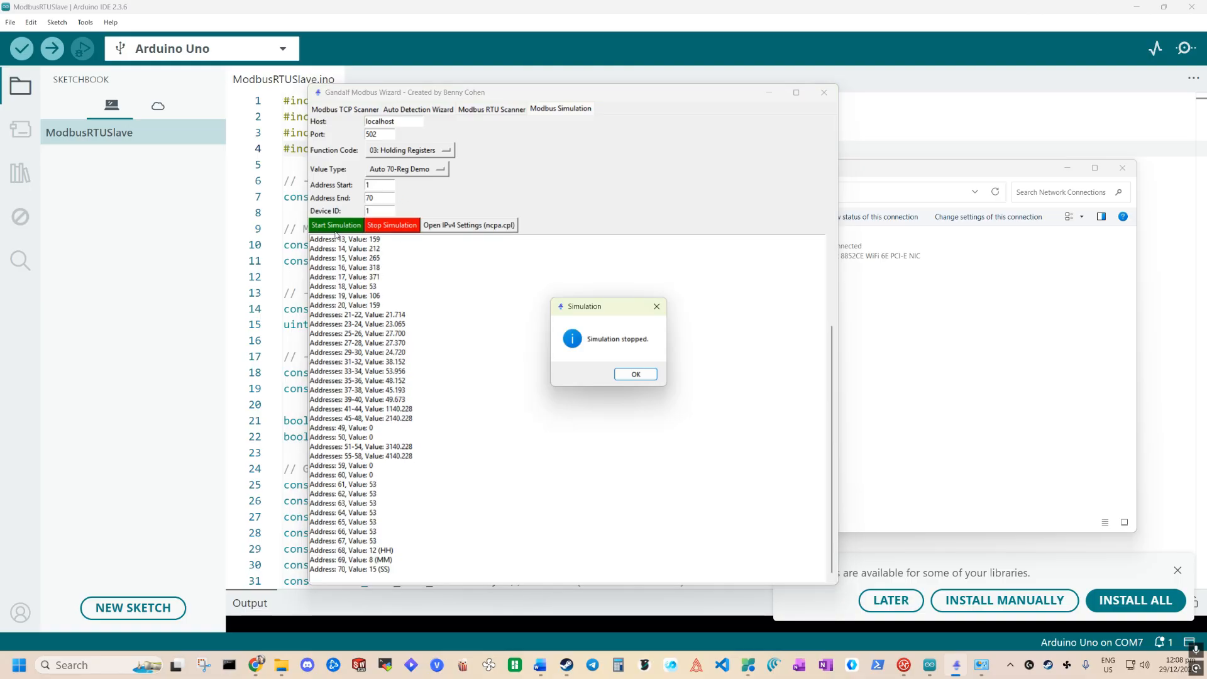
click(642, 374)
Start the simulation with manually set values and set address 15 to 1.
click(327, 227)
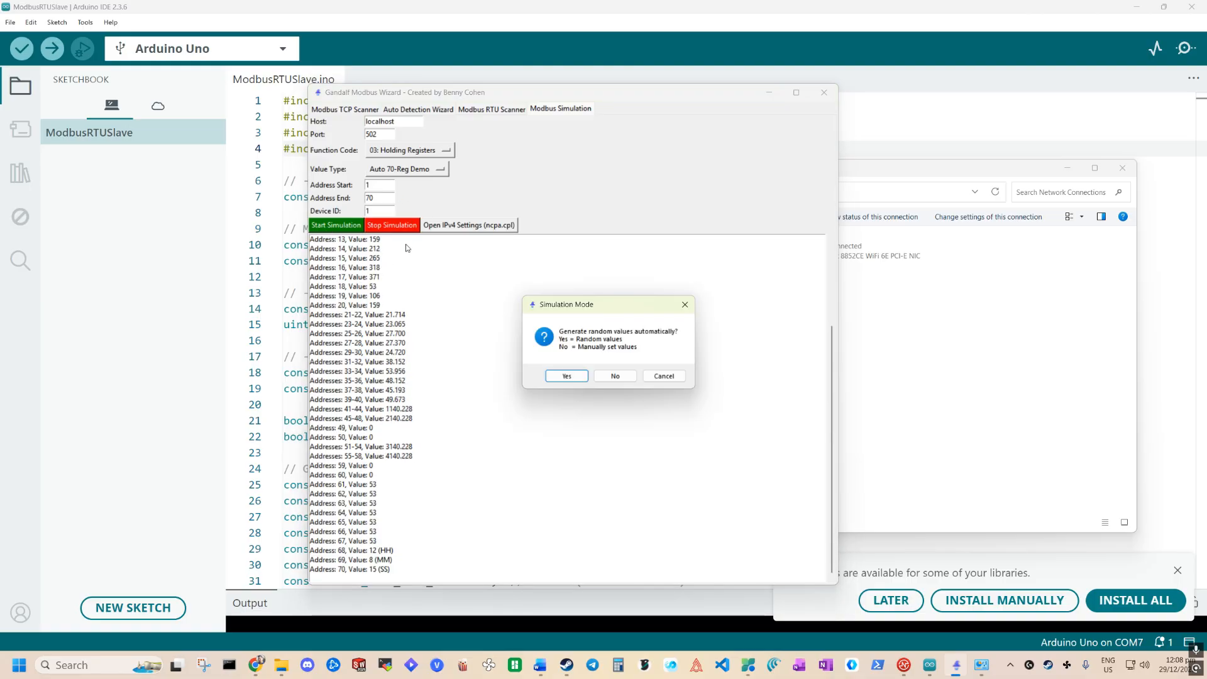
click(619, 376)
text(1)
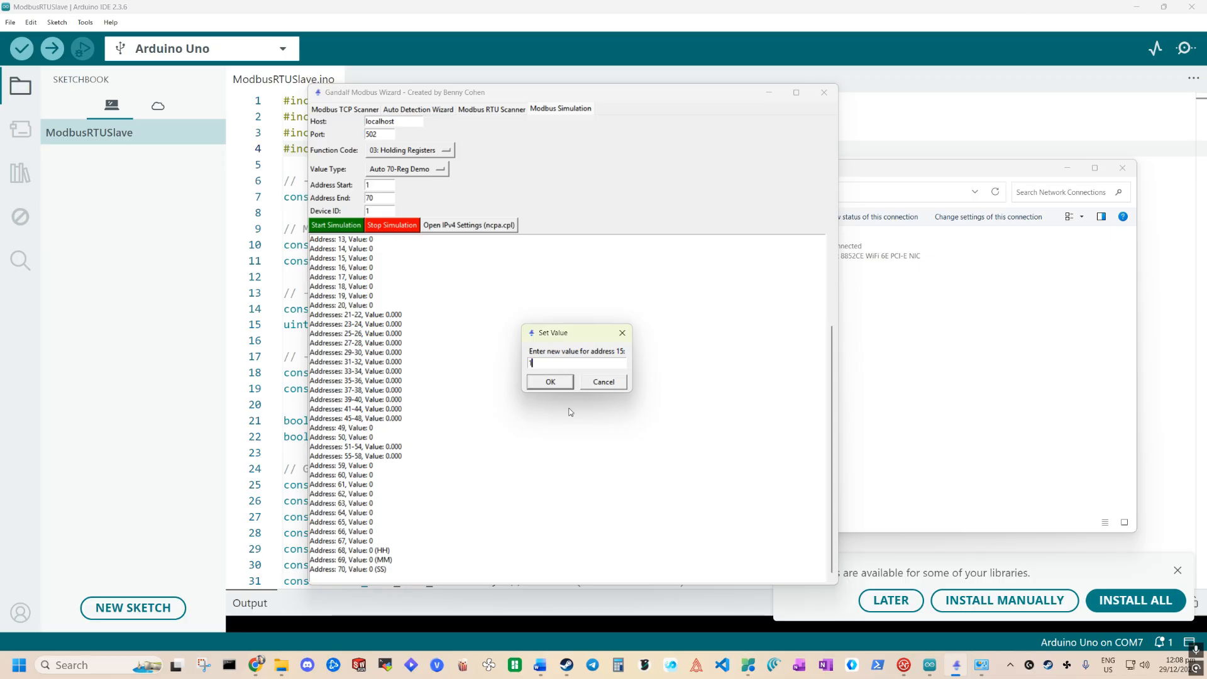
click(553, 386)
Set the float value for addresses 31-32 to 123.5.
double_click(397, 362)
text(1235)
key(BackSpace)
text(=.,234)
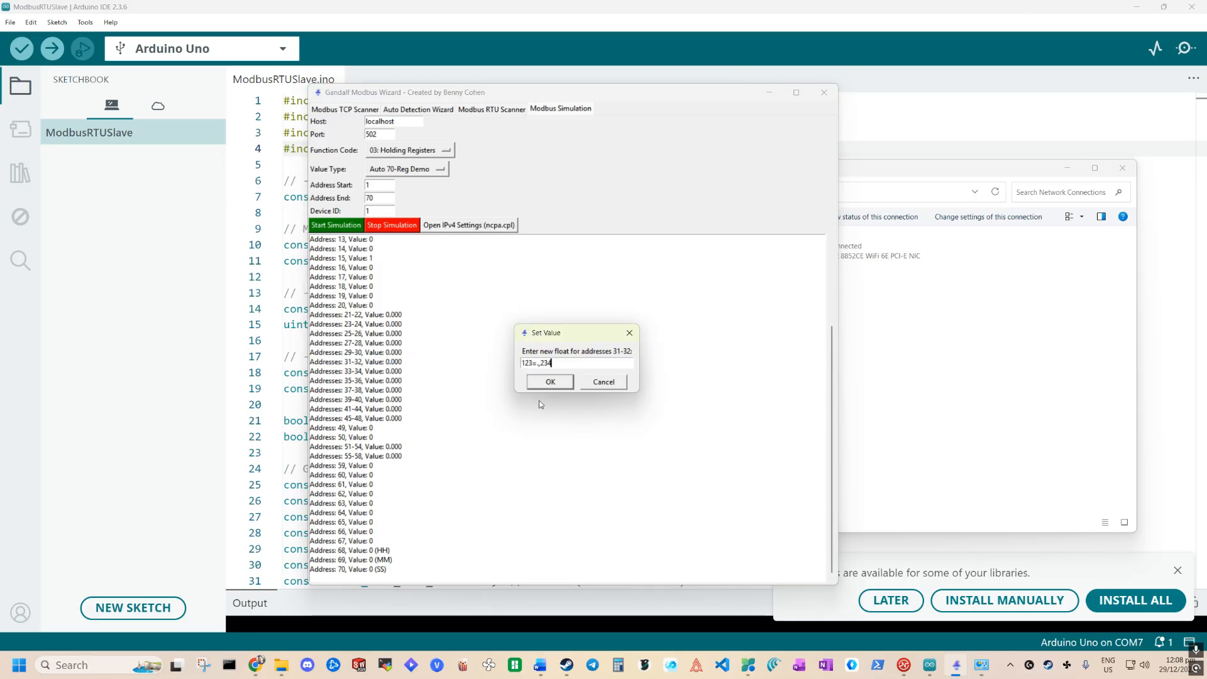
key(BackSpace)
key(BackSpace)
text(.)
click(550, 382)
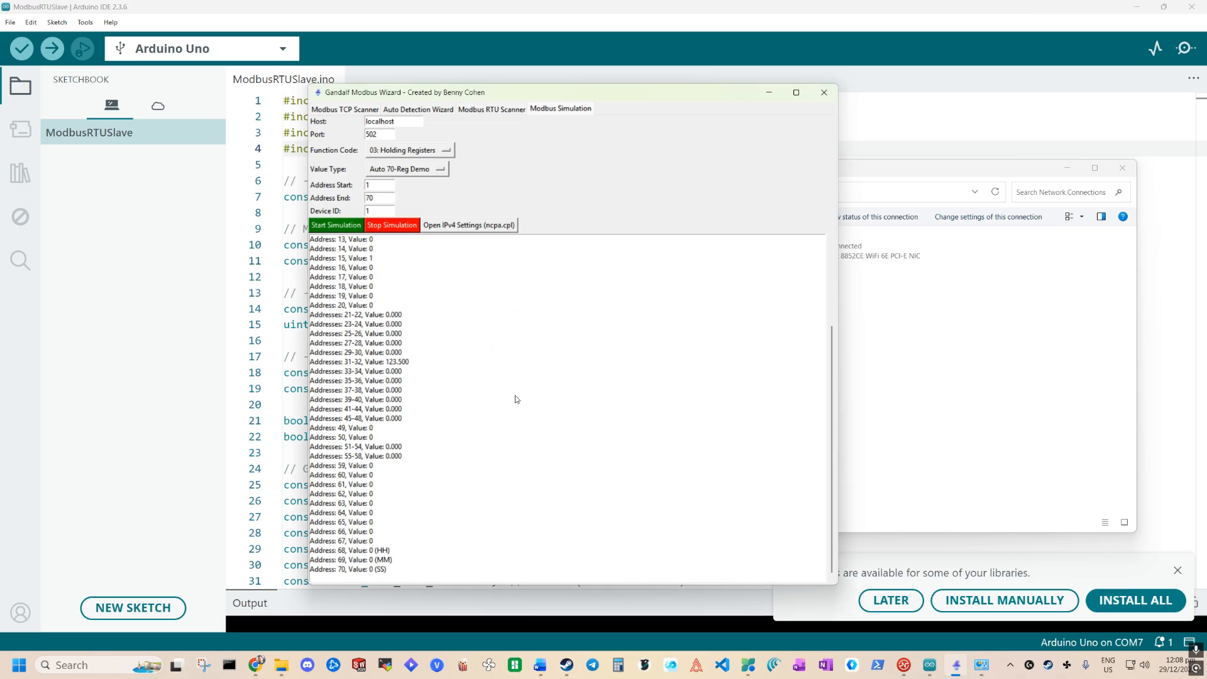
Restart the simulation with automatically generated random values.
click(344, 225)
click(665, 376)
click(635, 376)
click(330, 226)
click(665, 376)
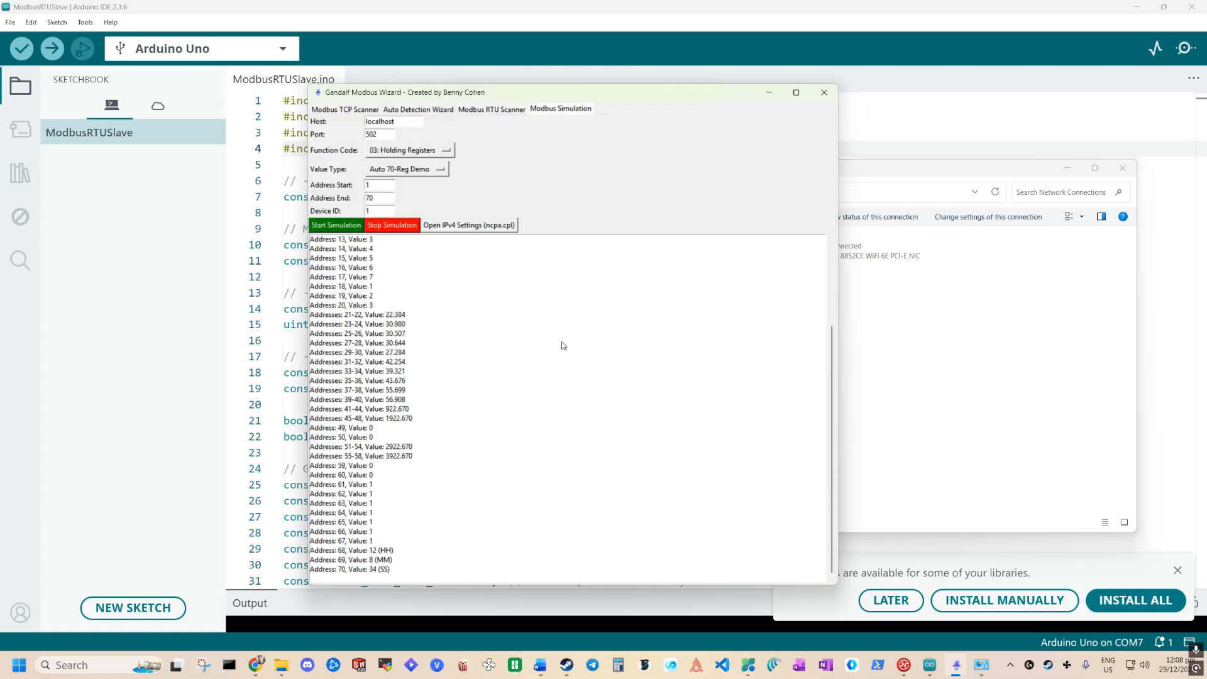
In the Modbus TCP Scanner, choose 03: Holding Registers, set polling to 20 ms and connect to 127.0.0.1 on port 502.
click(365, 110)
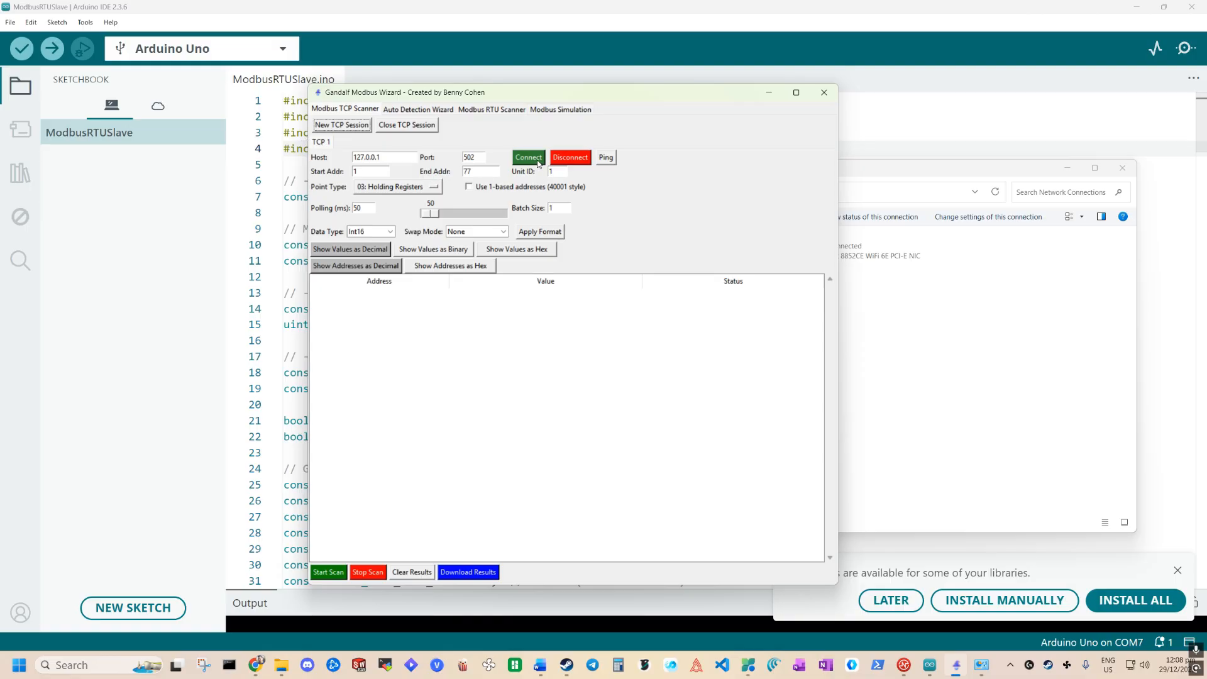
double_click(400, 160)
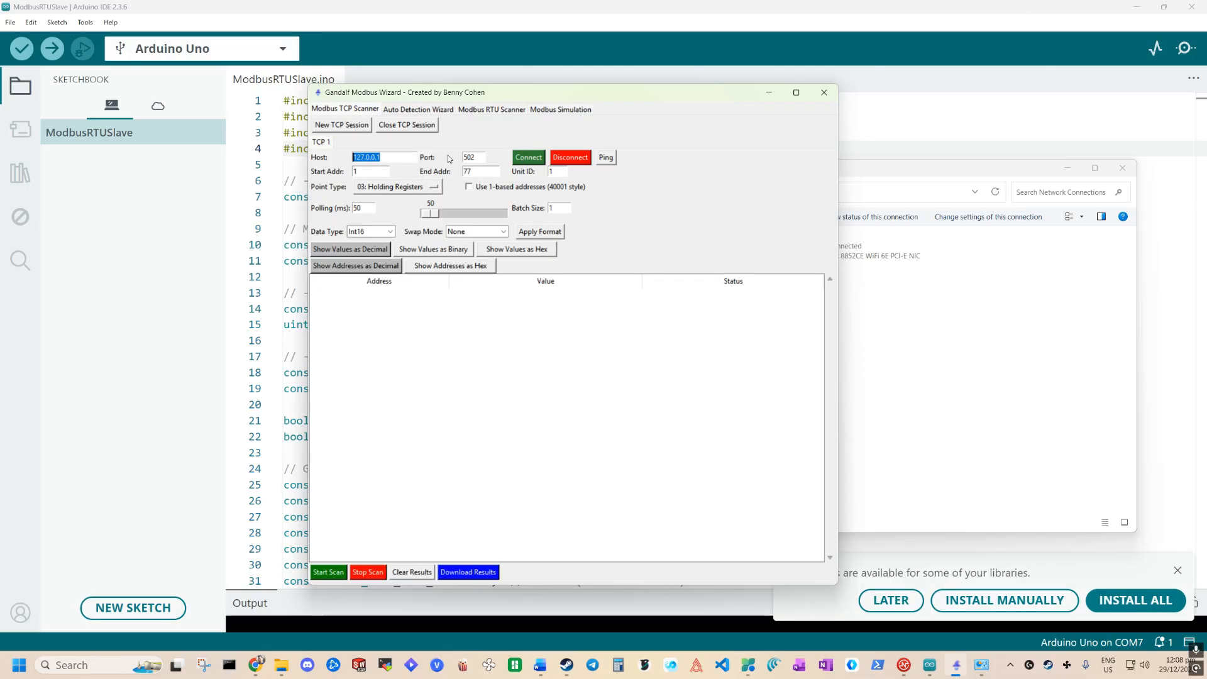
double_click(484, 160)
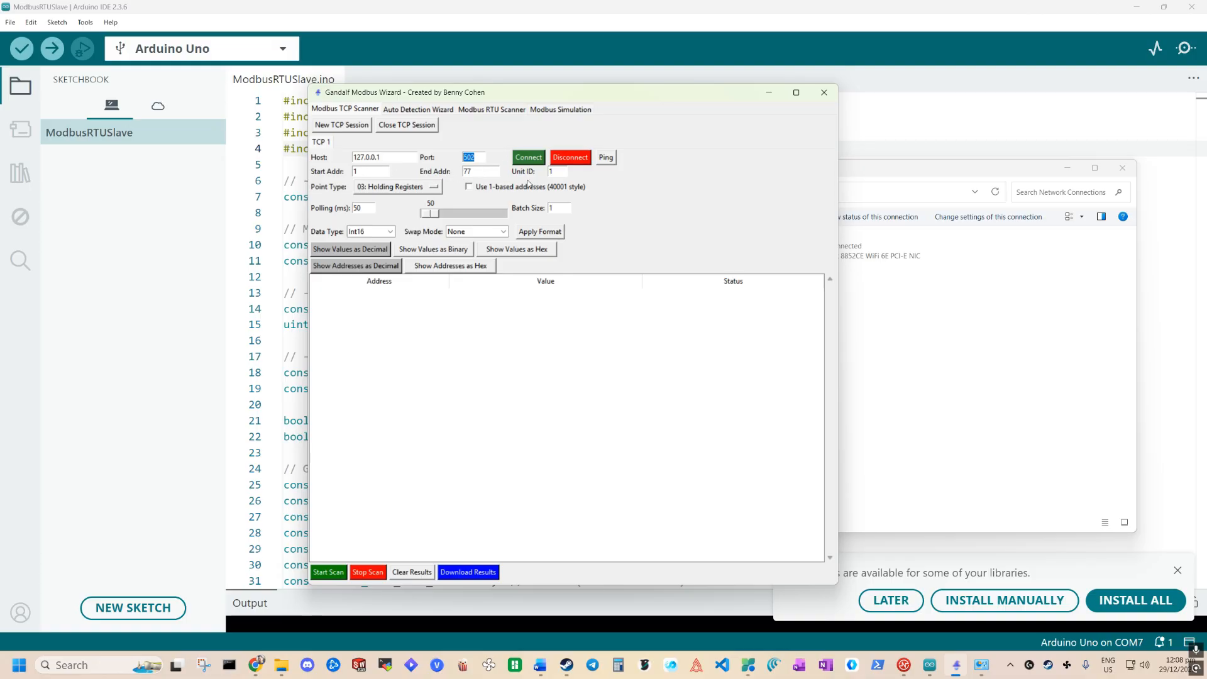
click(403, 188)
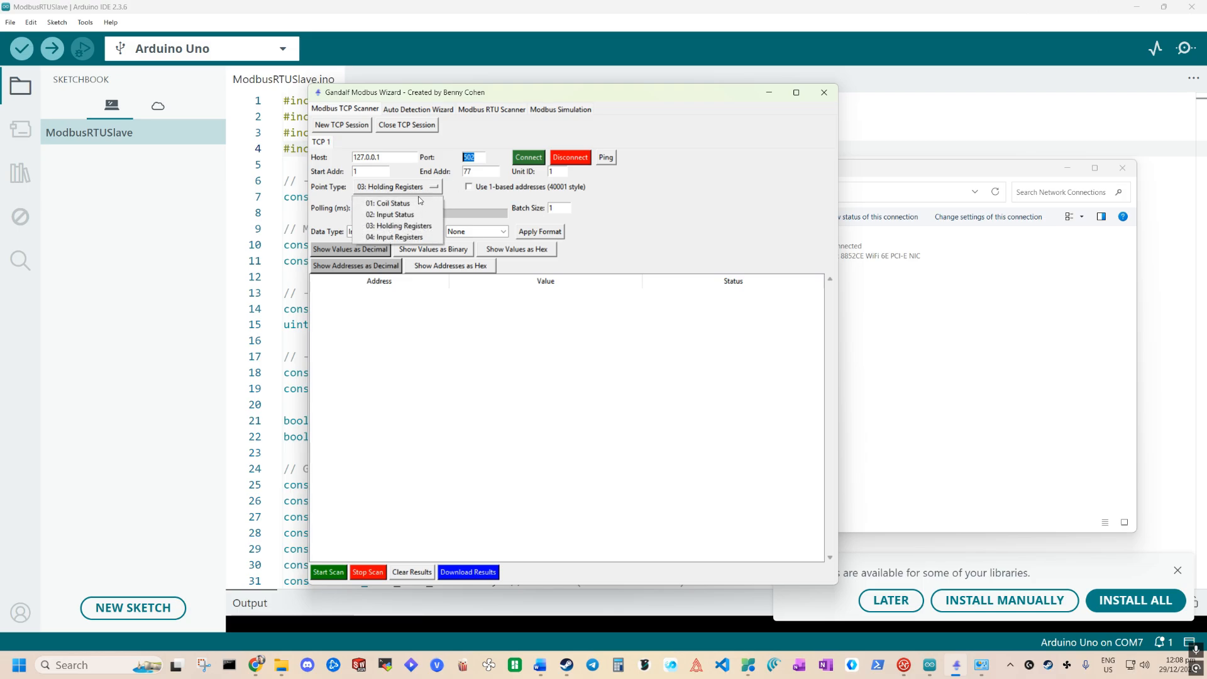
click(371, 230)
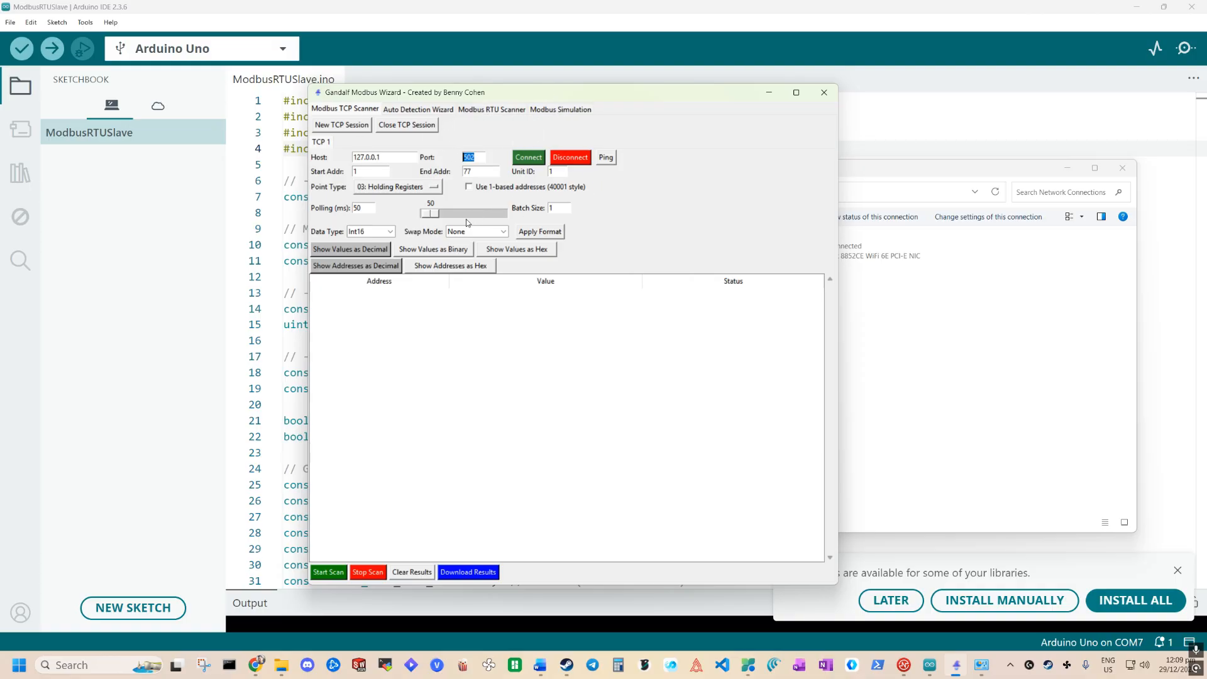
drag(432, 213, 413, 218)
click(529, 161)
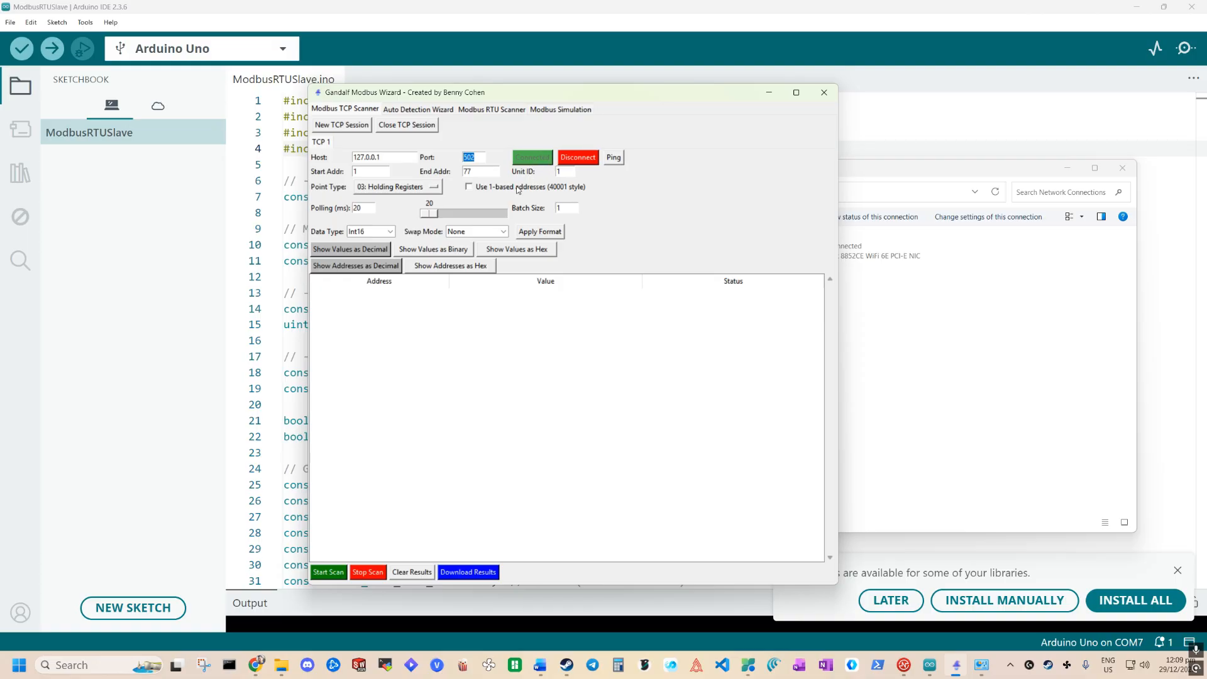
Ping the scanner's host, read the replies, and close the terminal window.
click(614, 160)
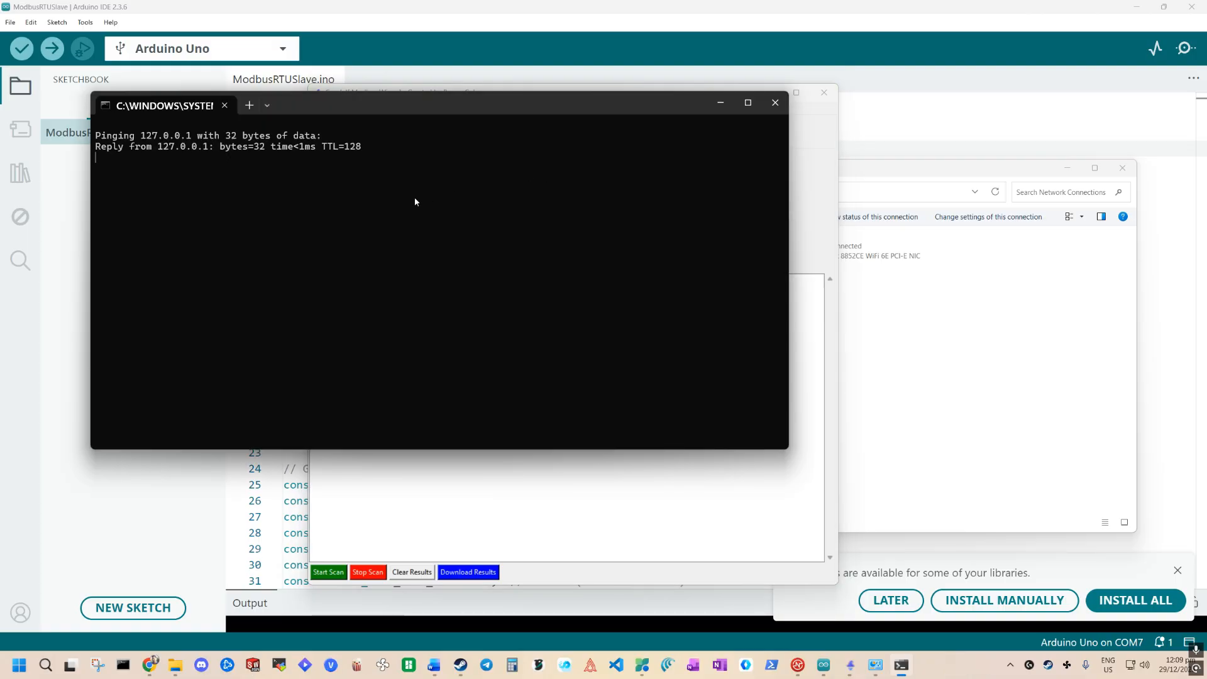
drag(365, 104, 514, 261)
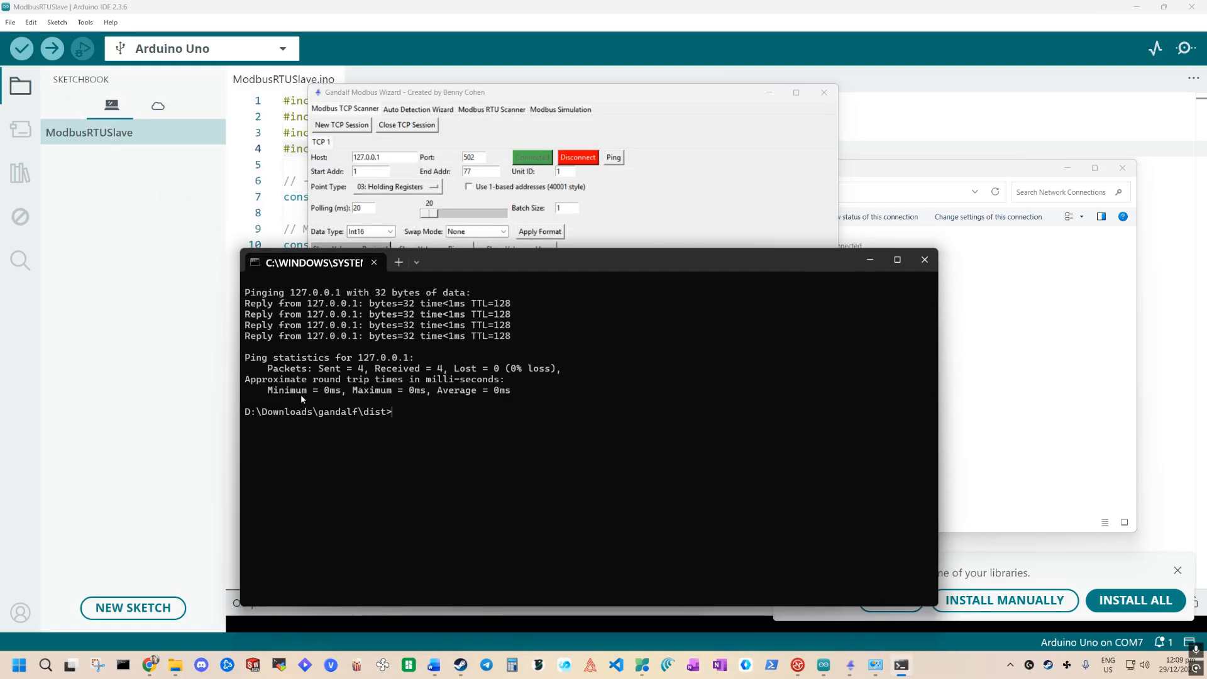
click(925, 260)
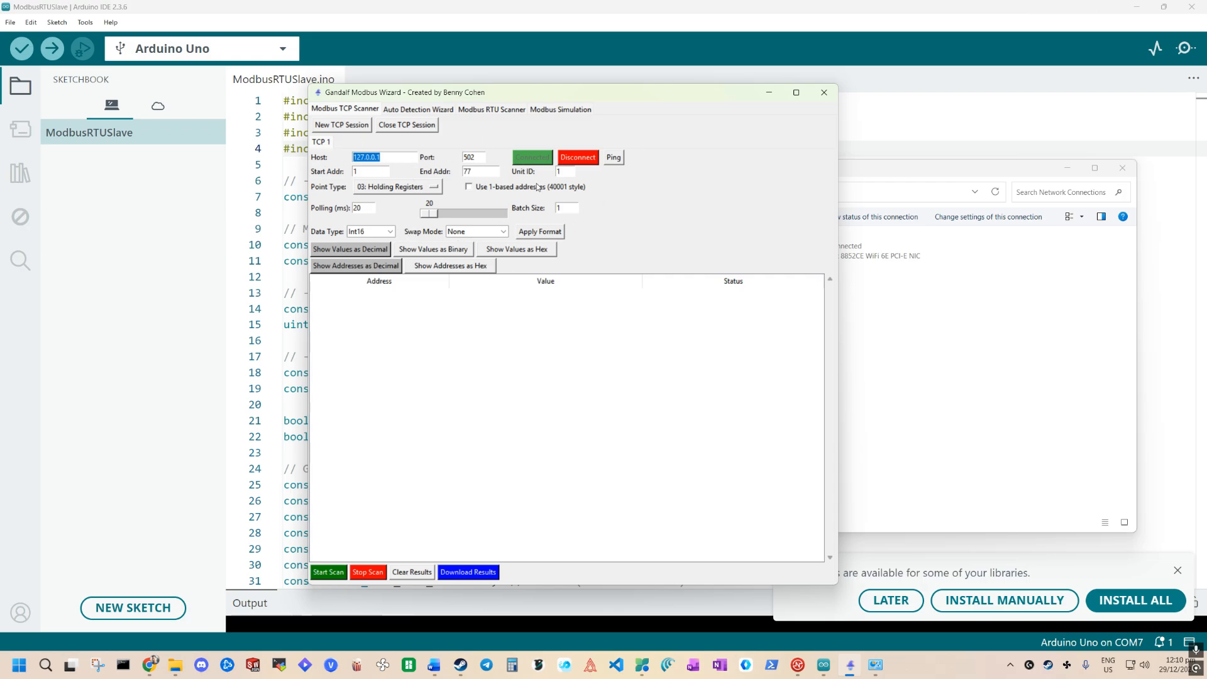
Start scanning the holding registers and maximize the scanner window to show more results.
click(328, 573)
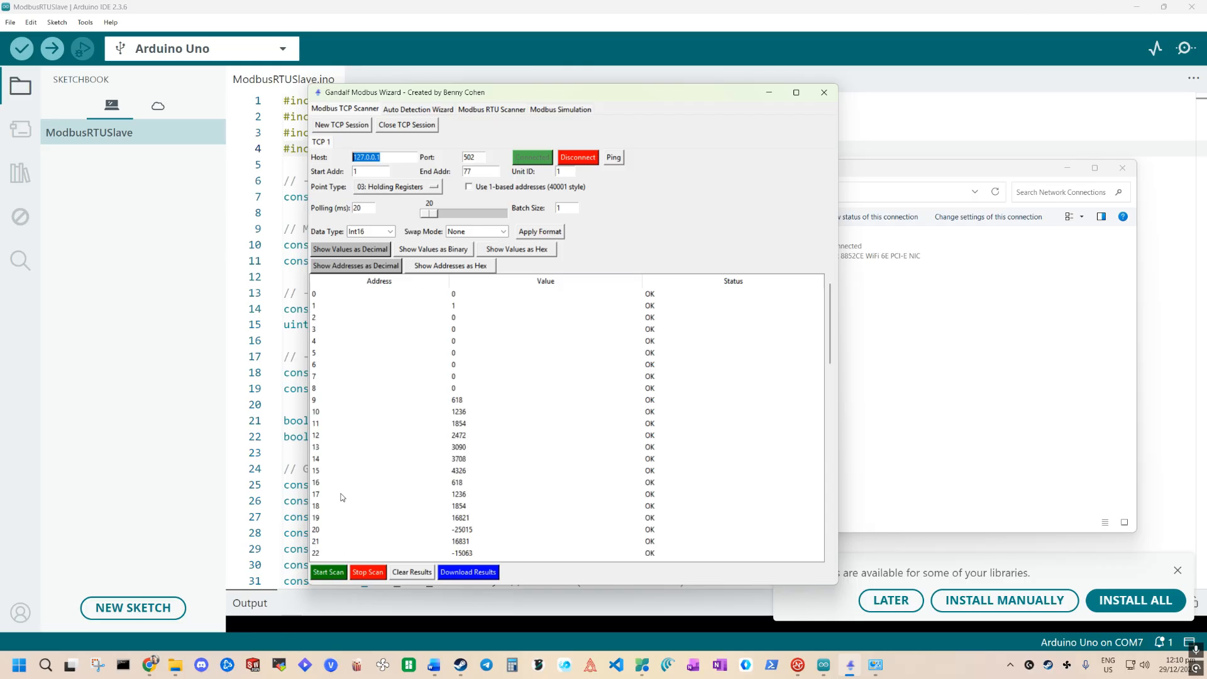
click(798, 93)
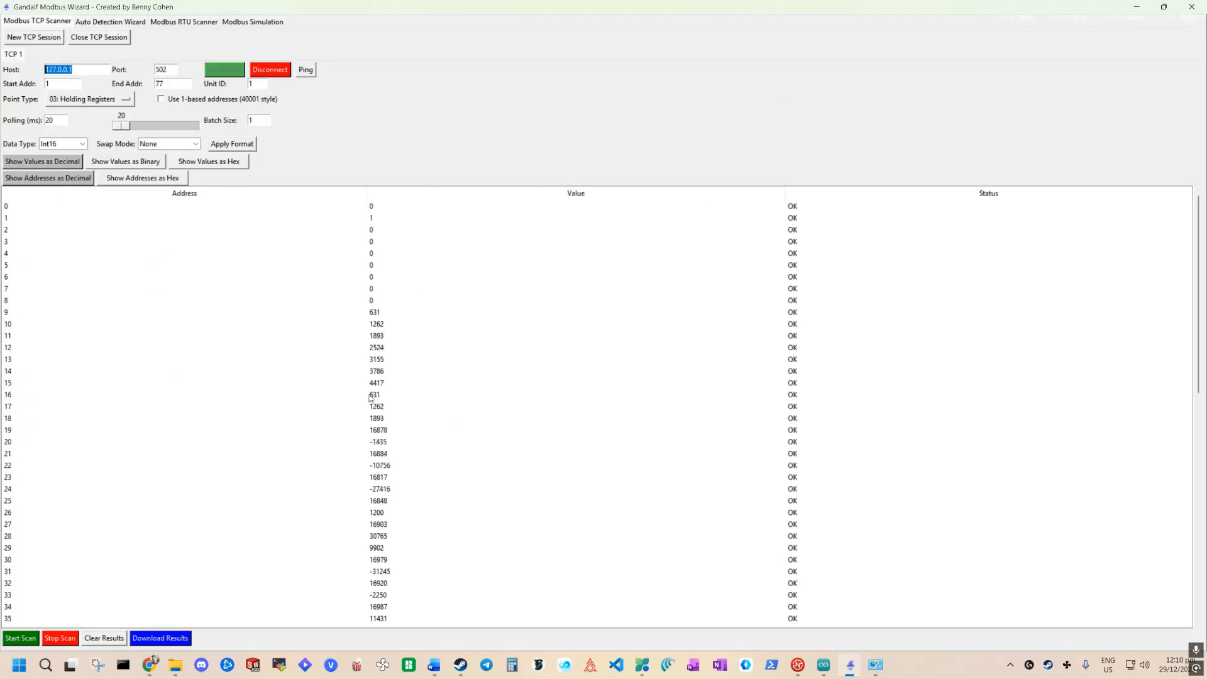
Look through the scanned holding registers down to the last addresses and return to address 0.
scroll(222, 402, down, 5)
scroll(221, 406, down, 8)
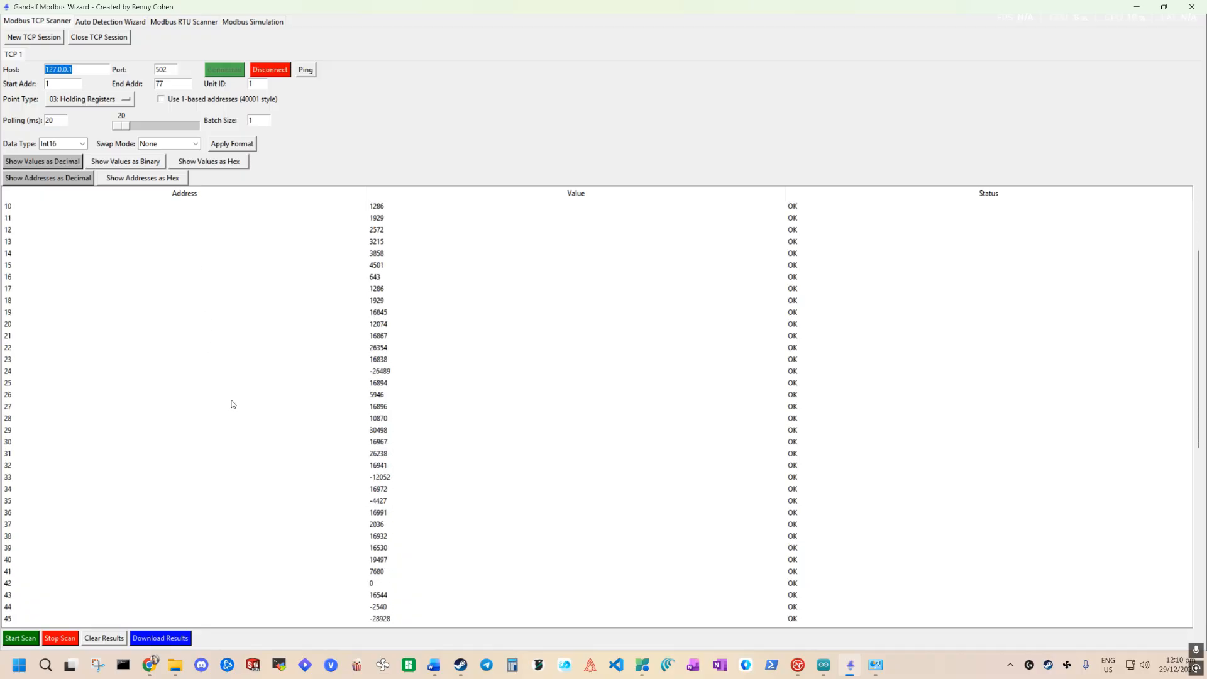
scroll(229, 409, down, 4)
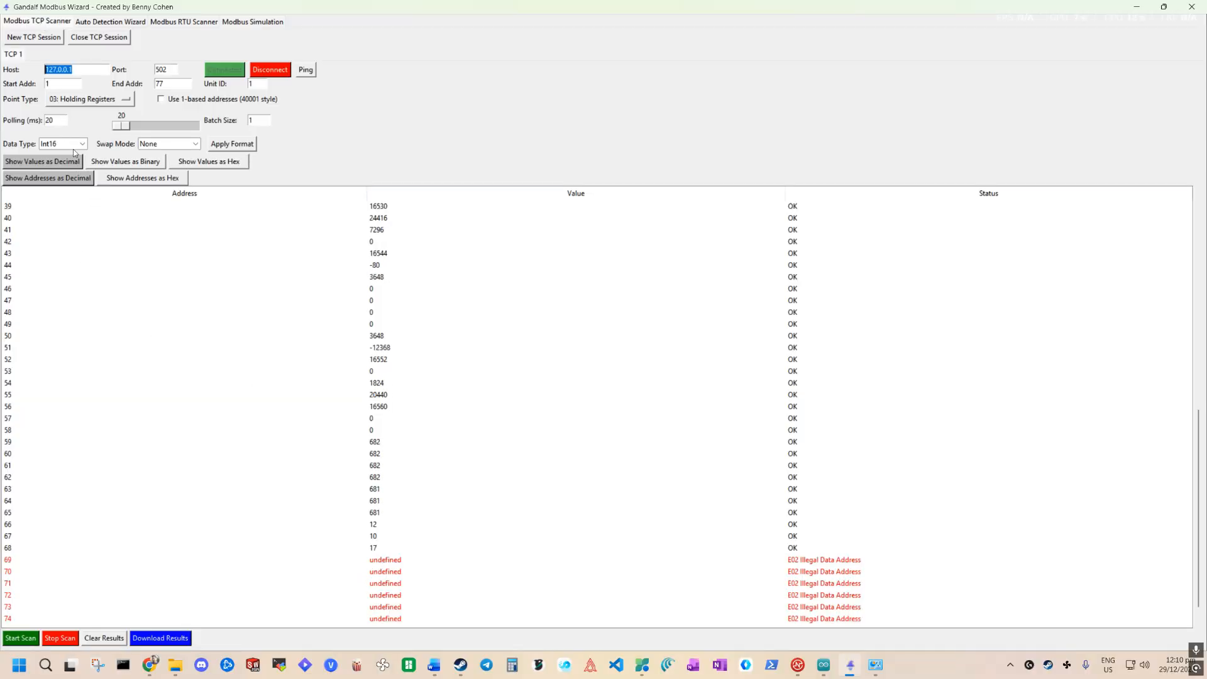
scroll(277, 381, up, 2)
scroll(275, 381, up, 12)
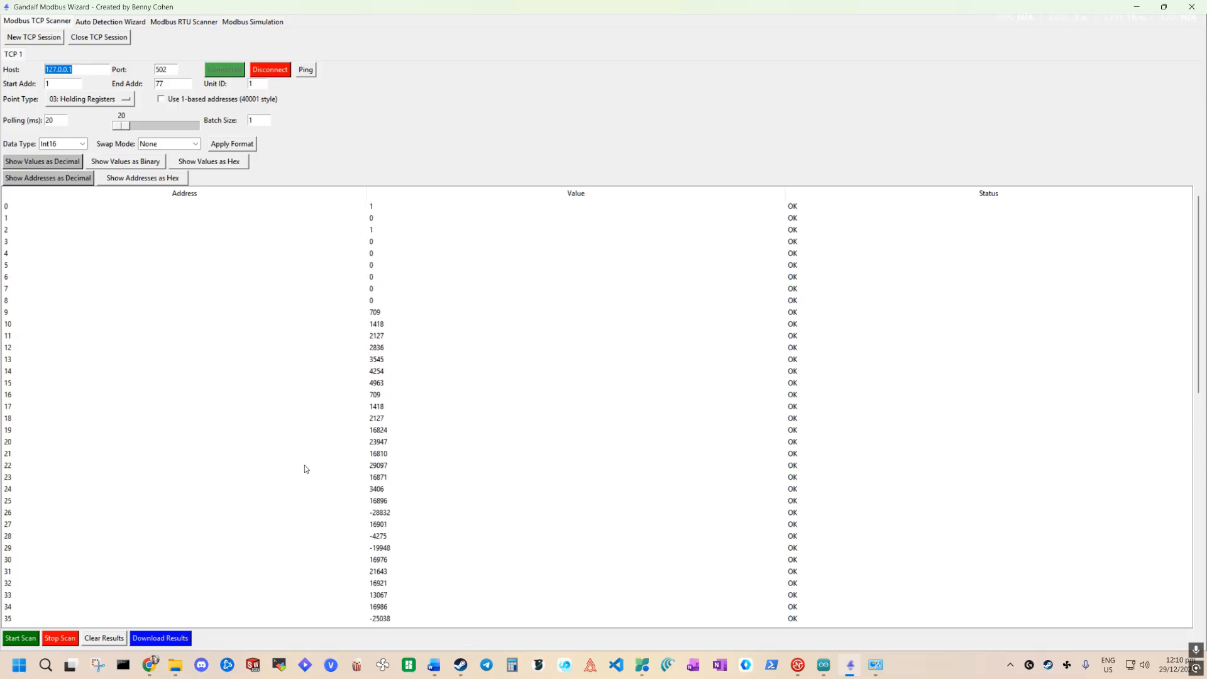
View the scanned register values as UInt16, Int32 and Int64 in turn.
click(82, 144)
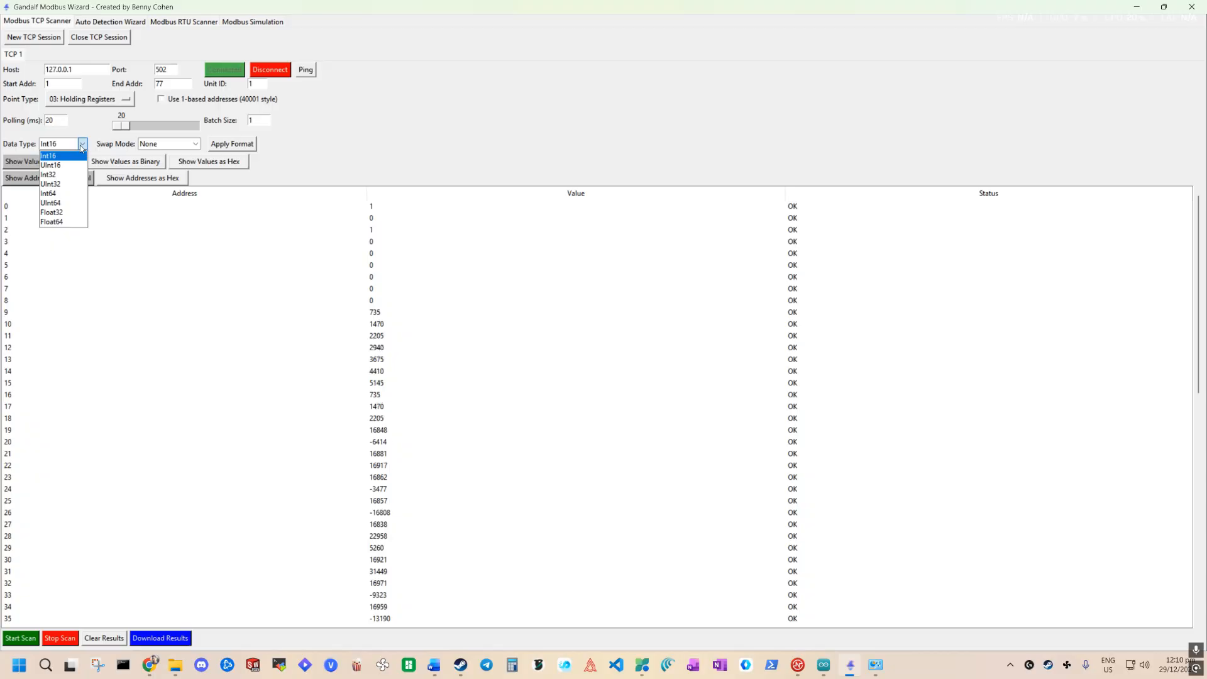
click(58, 164)
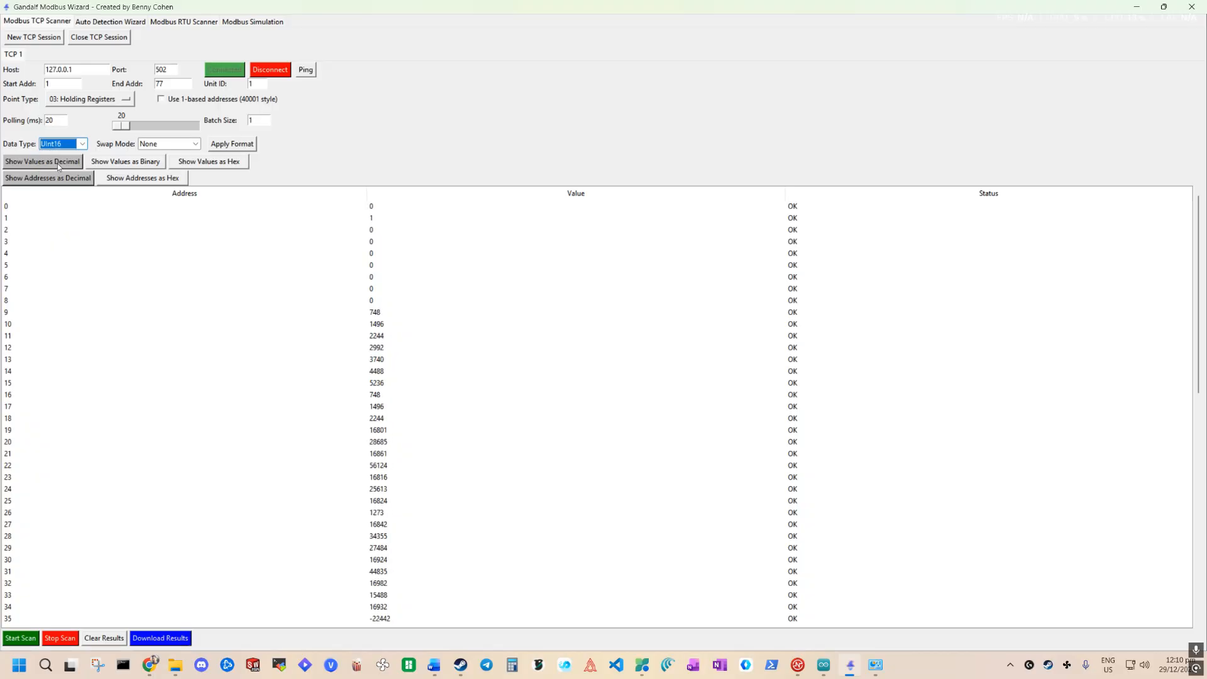
click(67, 146)
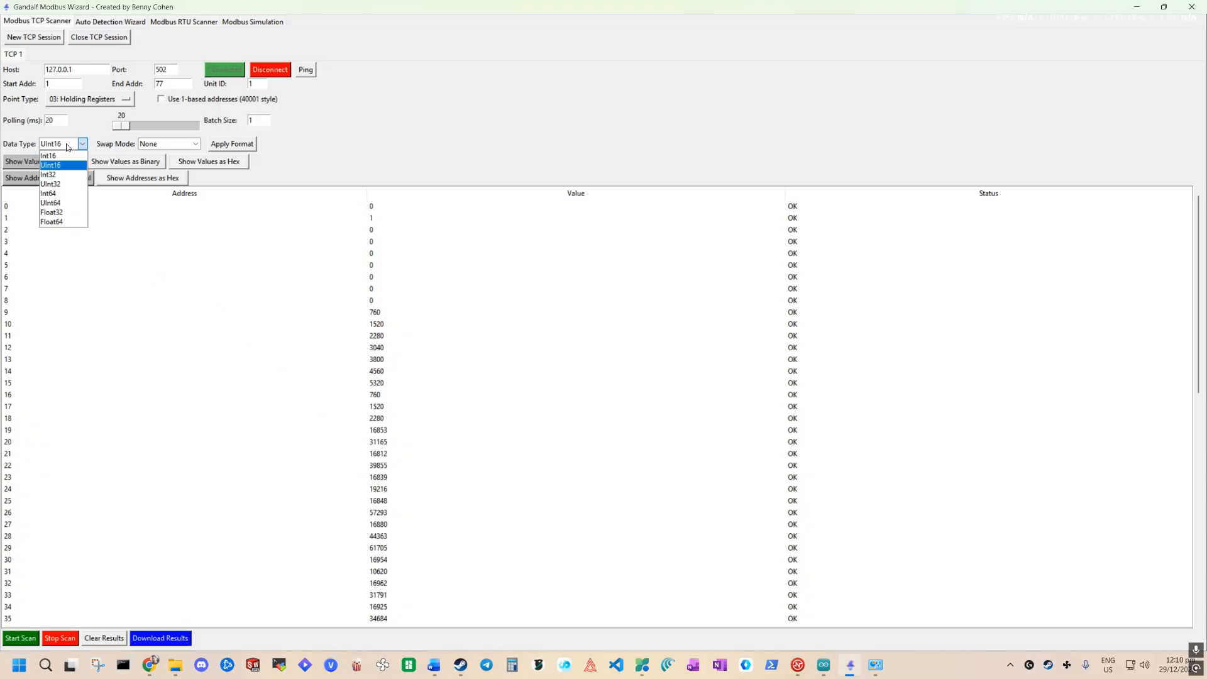
click(54, 175)
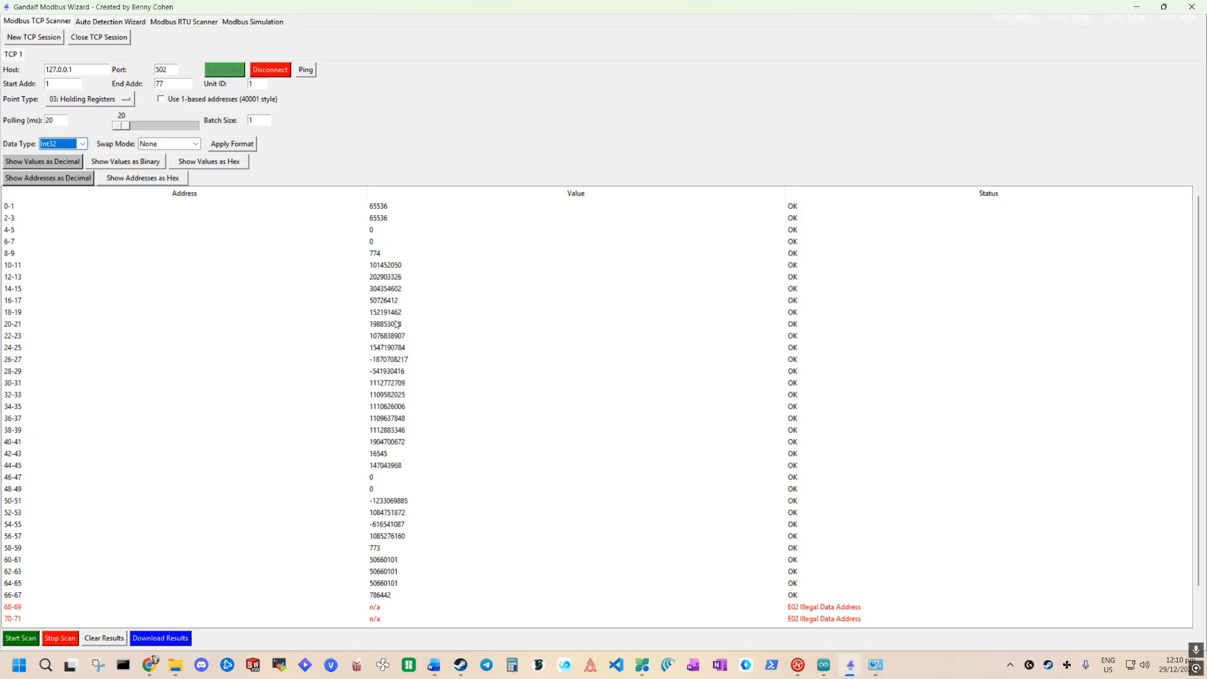
click(66, 144)
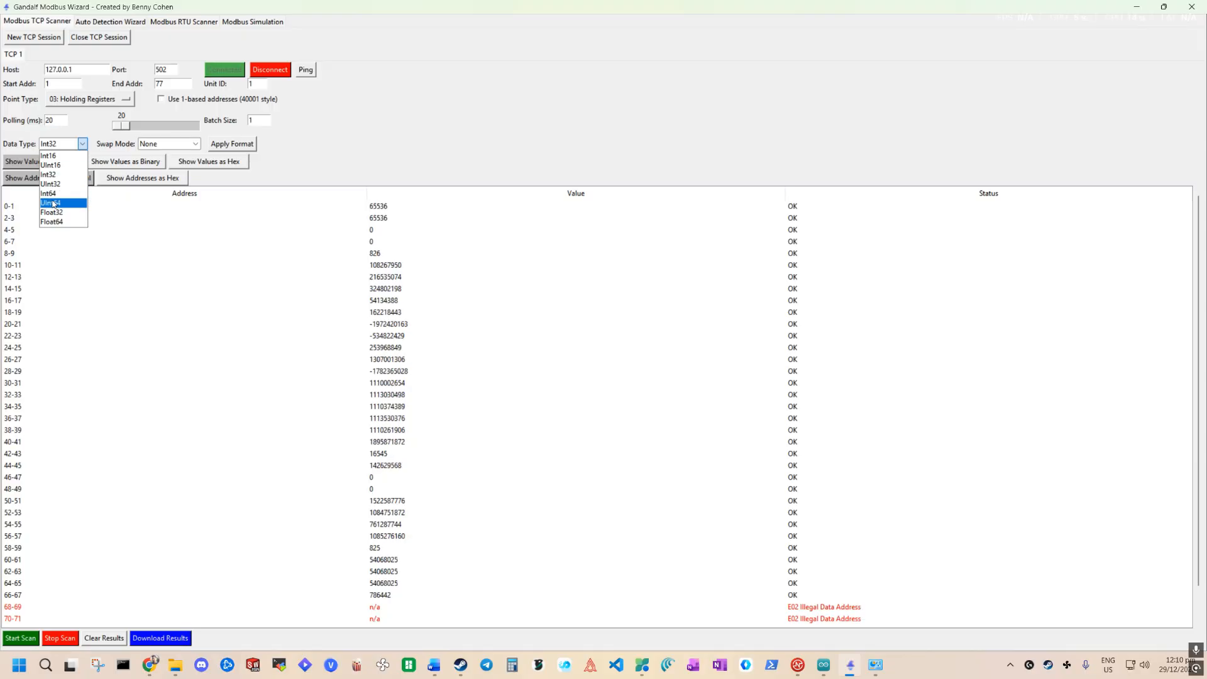
click(51, 194)
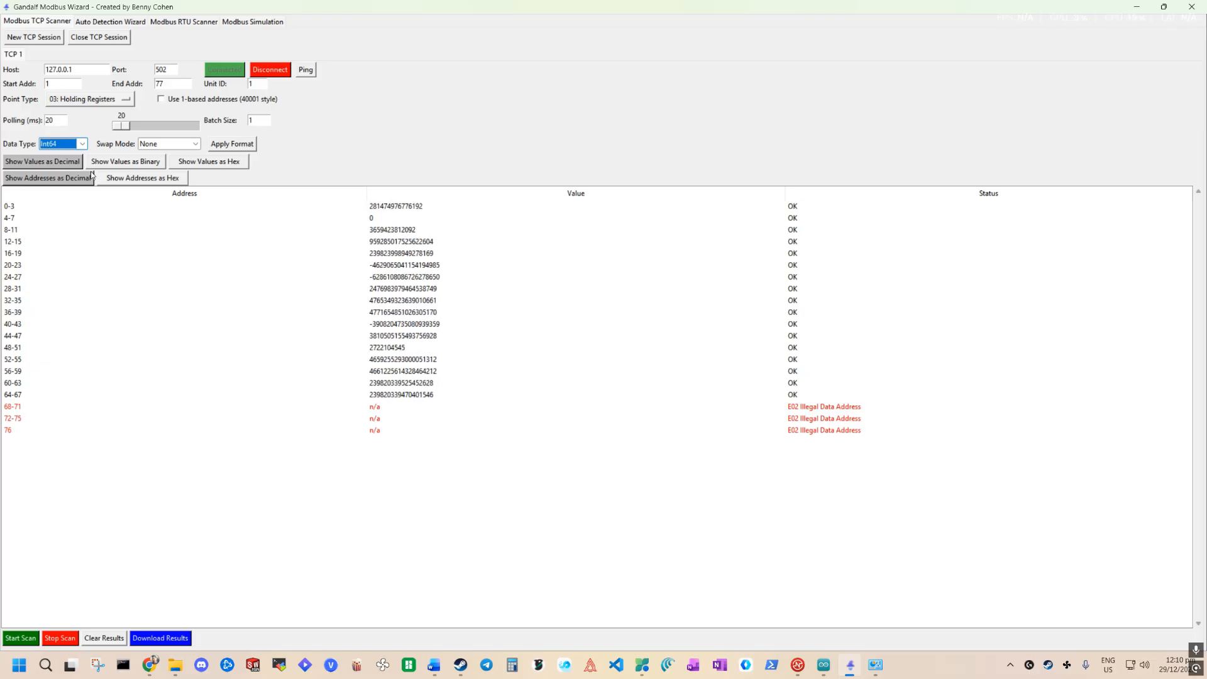
View the scanned values as Float32 and compare them with the values in the Modbus simulation.
click(66, 146)
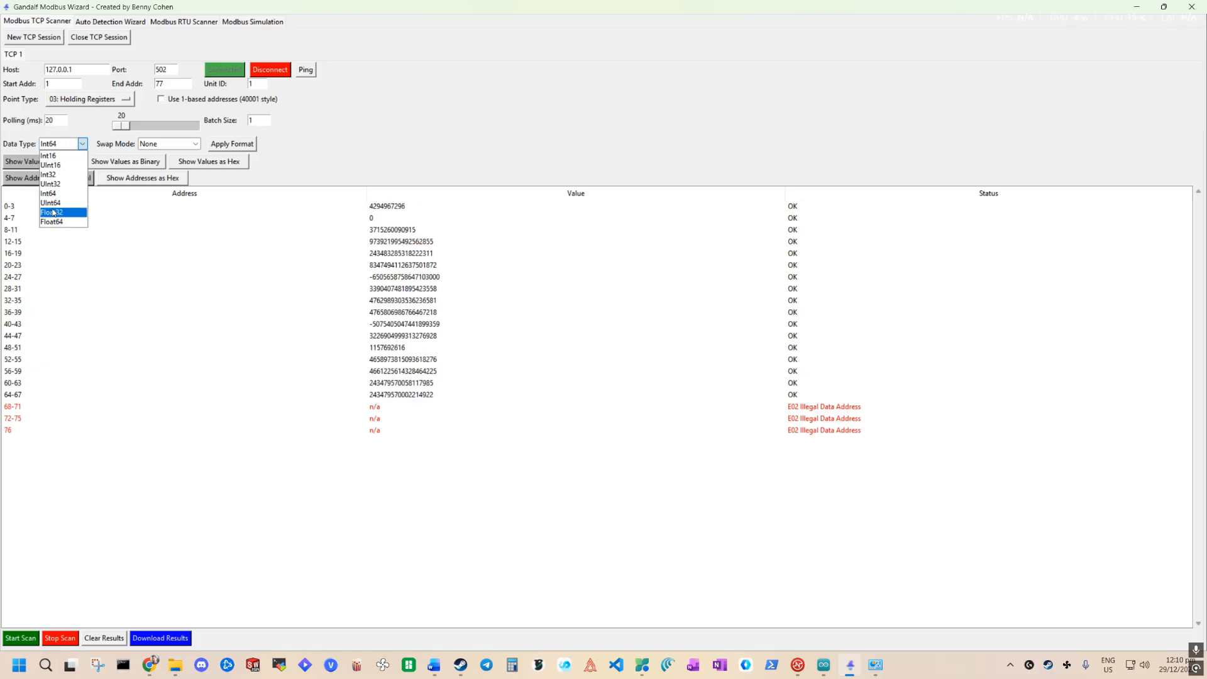
click(53, 213)
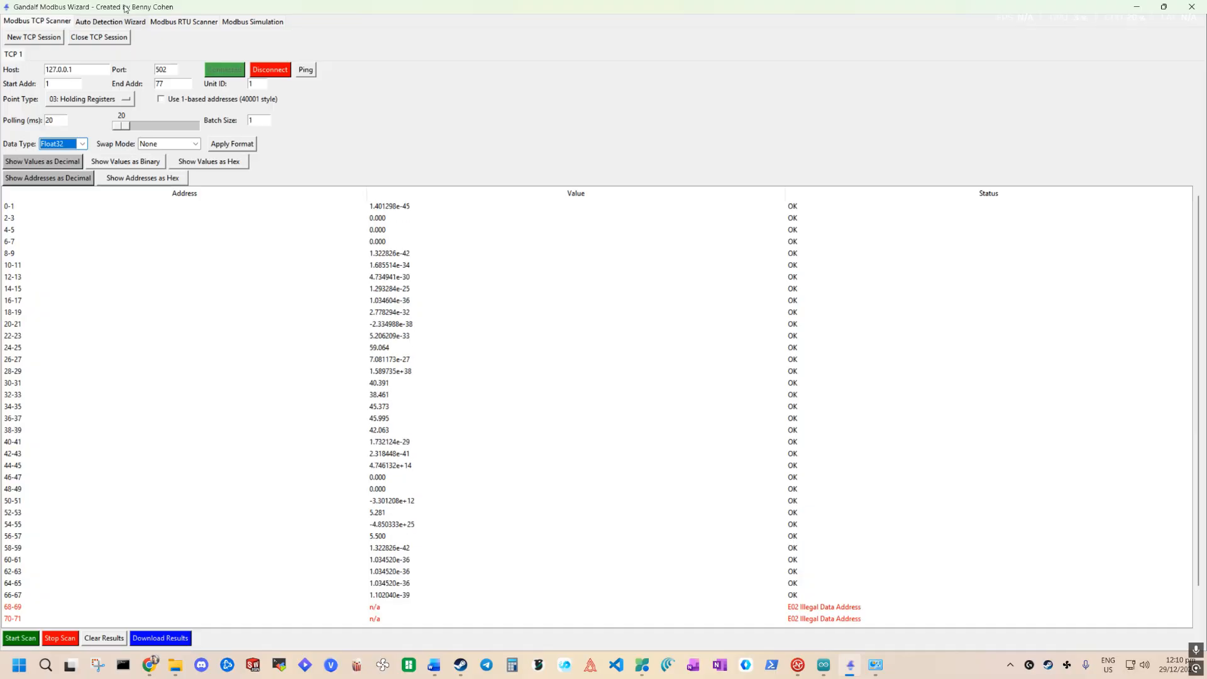
click(259, 23)
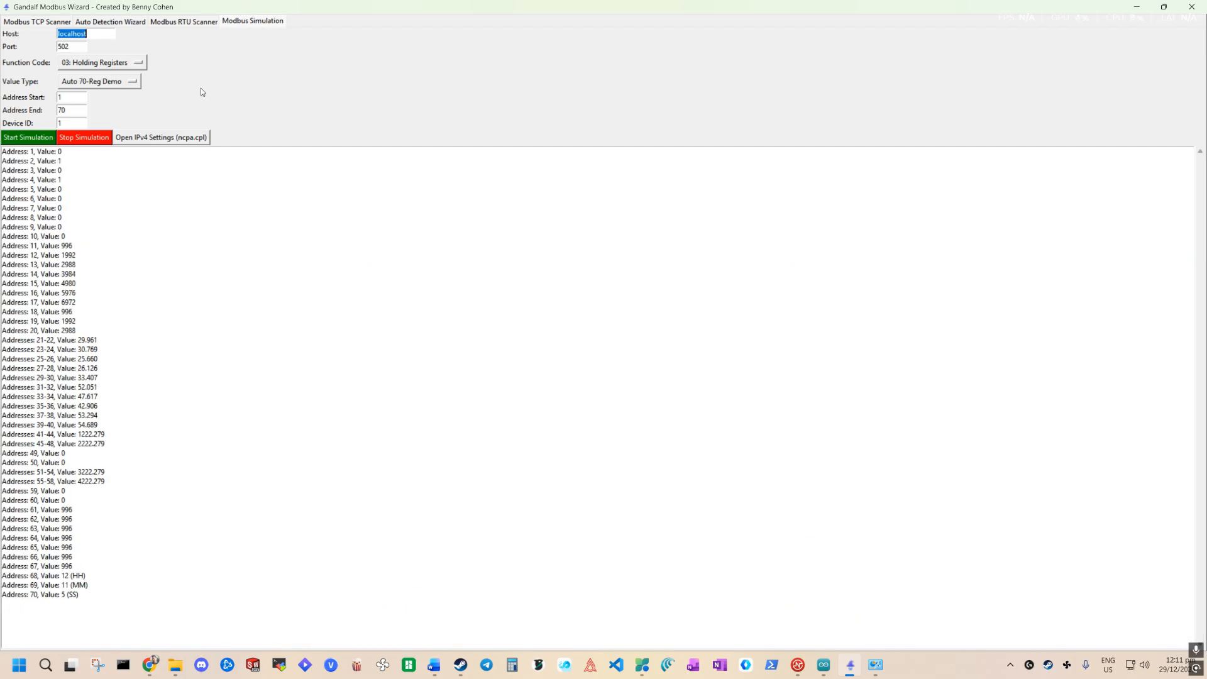
click(32, 23)
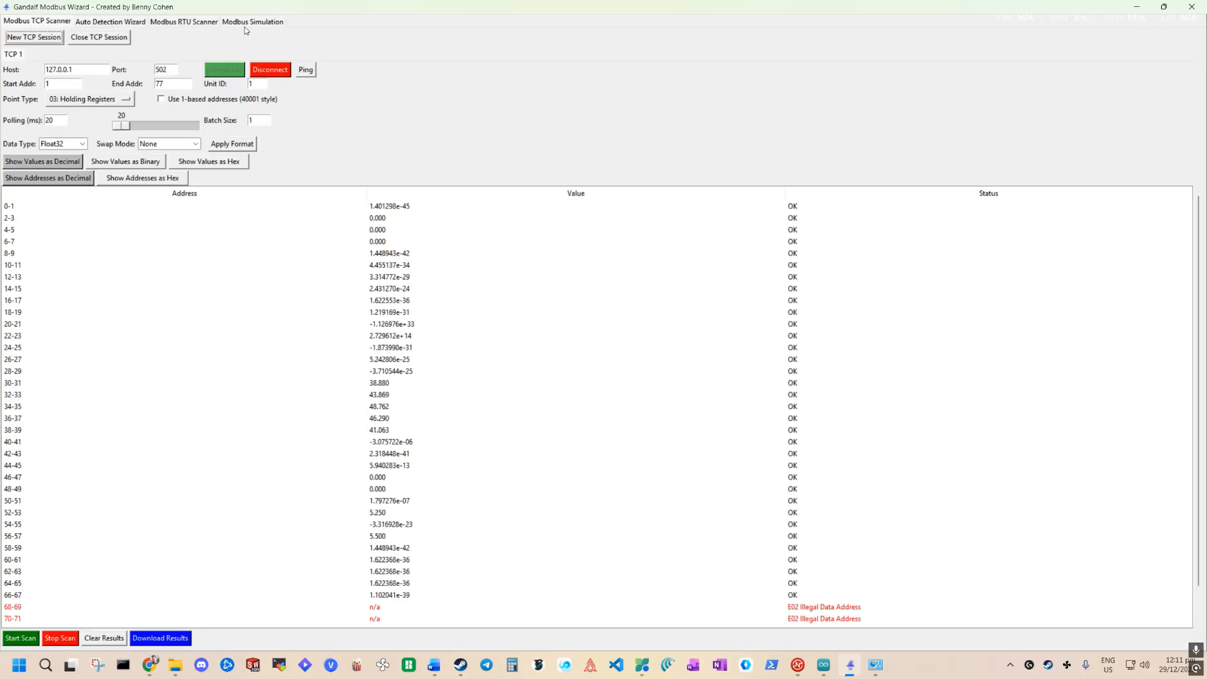
click(236, 23)
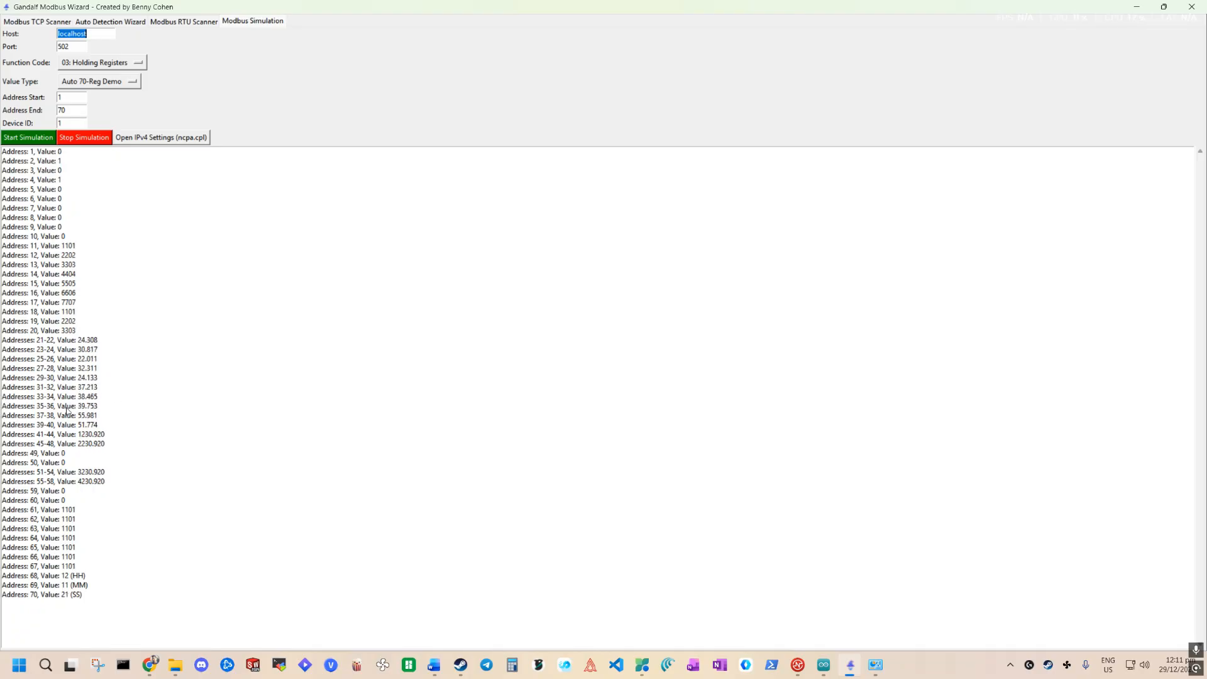
click(44, 22)
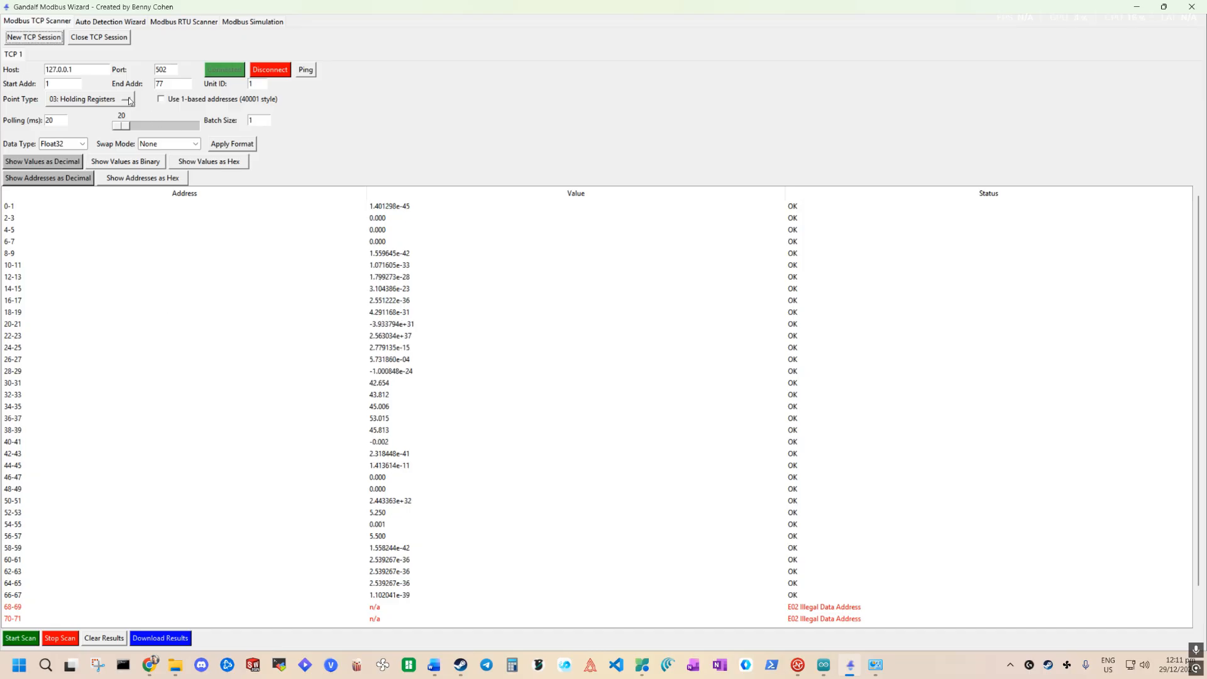
Apply Word Swap to the Float32 values and compare them with the simulated float values.
click(183, 146)
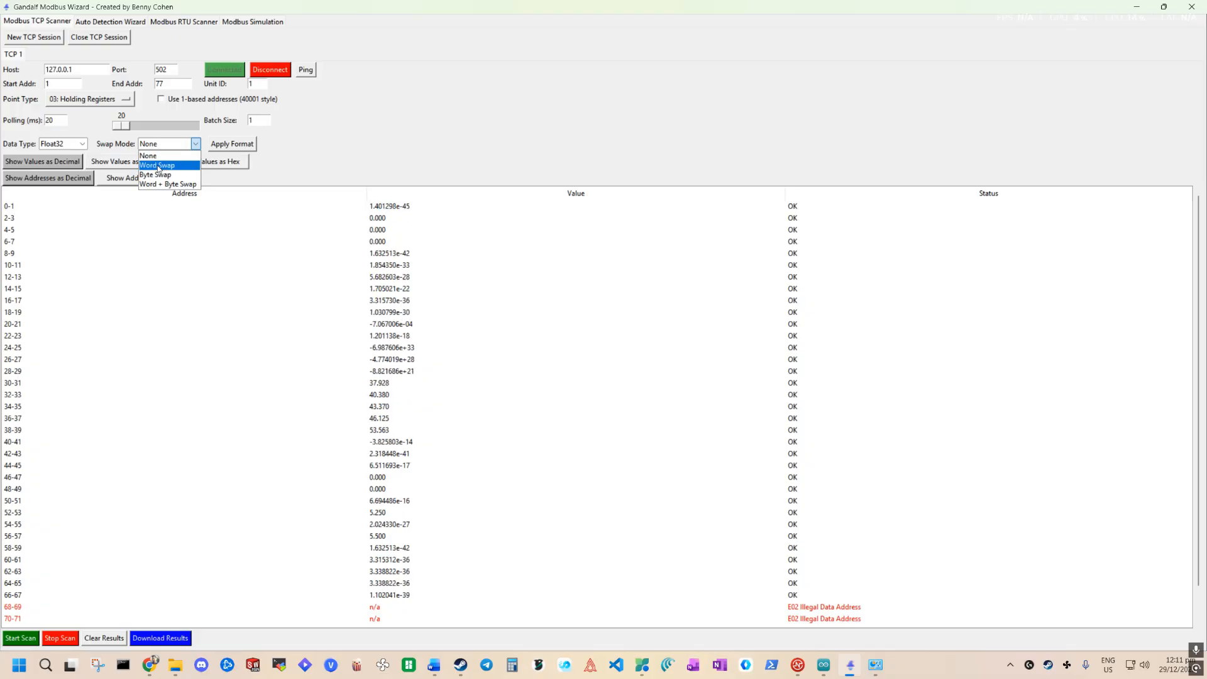
click(158, 166)
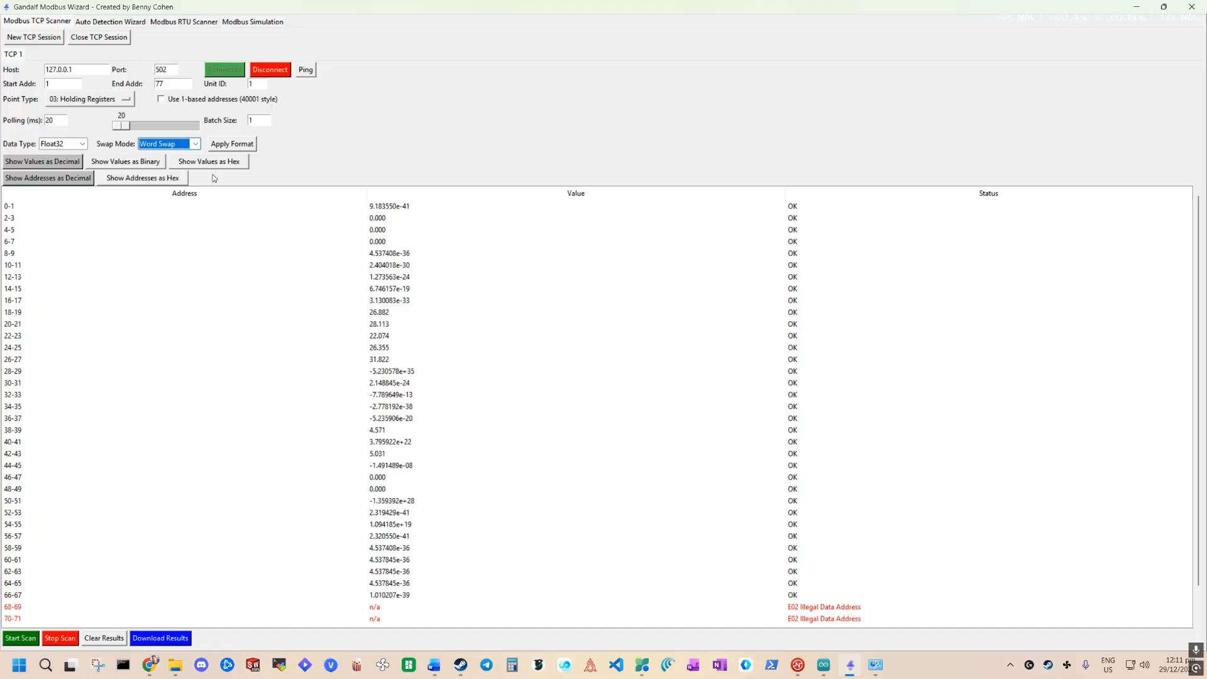
click(266, 23)
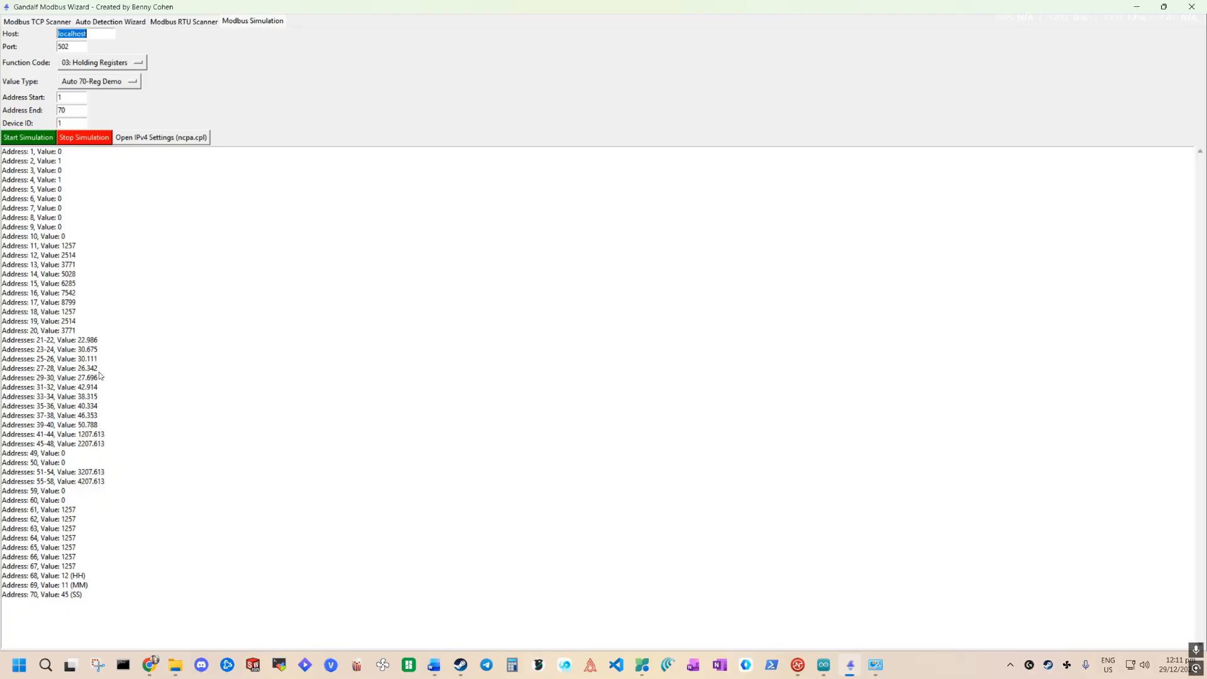
click(37, 22)
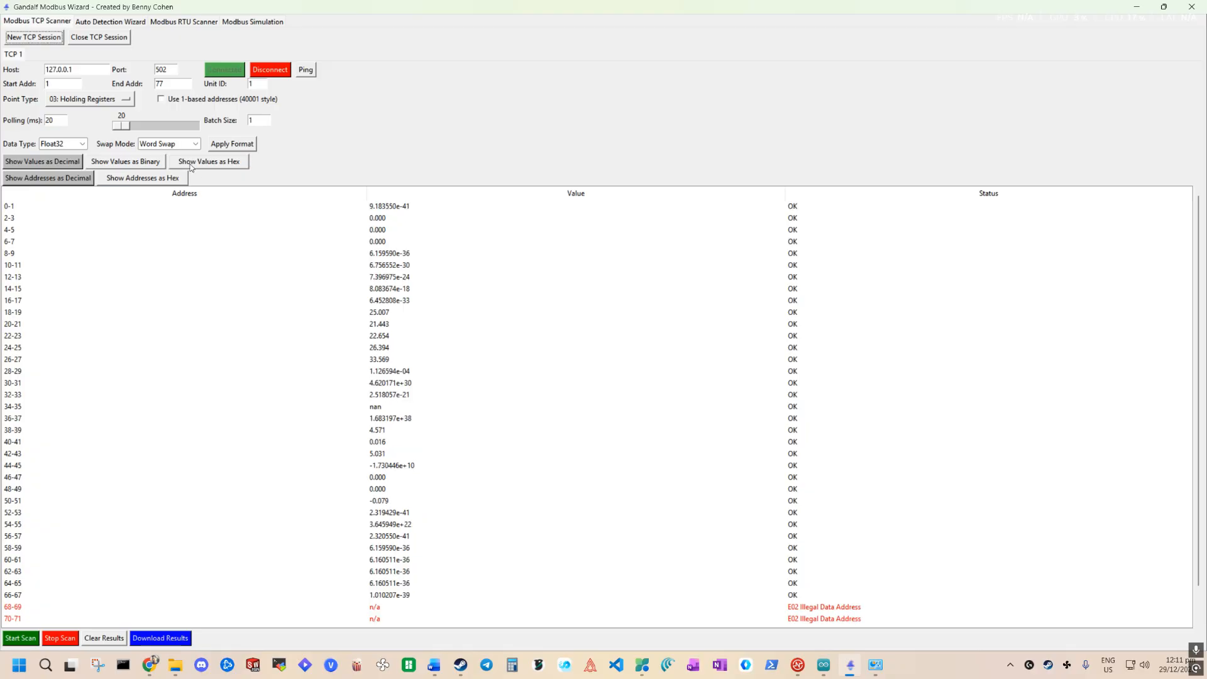
View the scanned values as Float64 and check them against the simulation's four-register values.
click(63, 144)
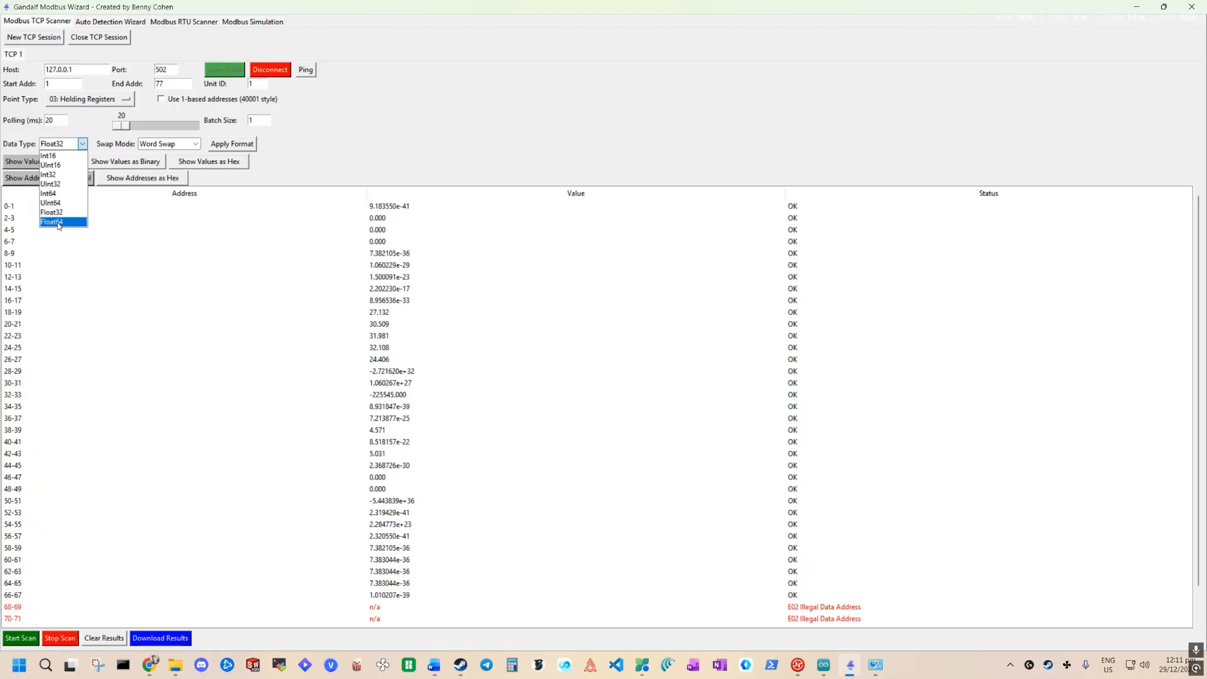
click(49, 222)
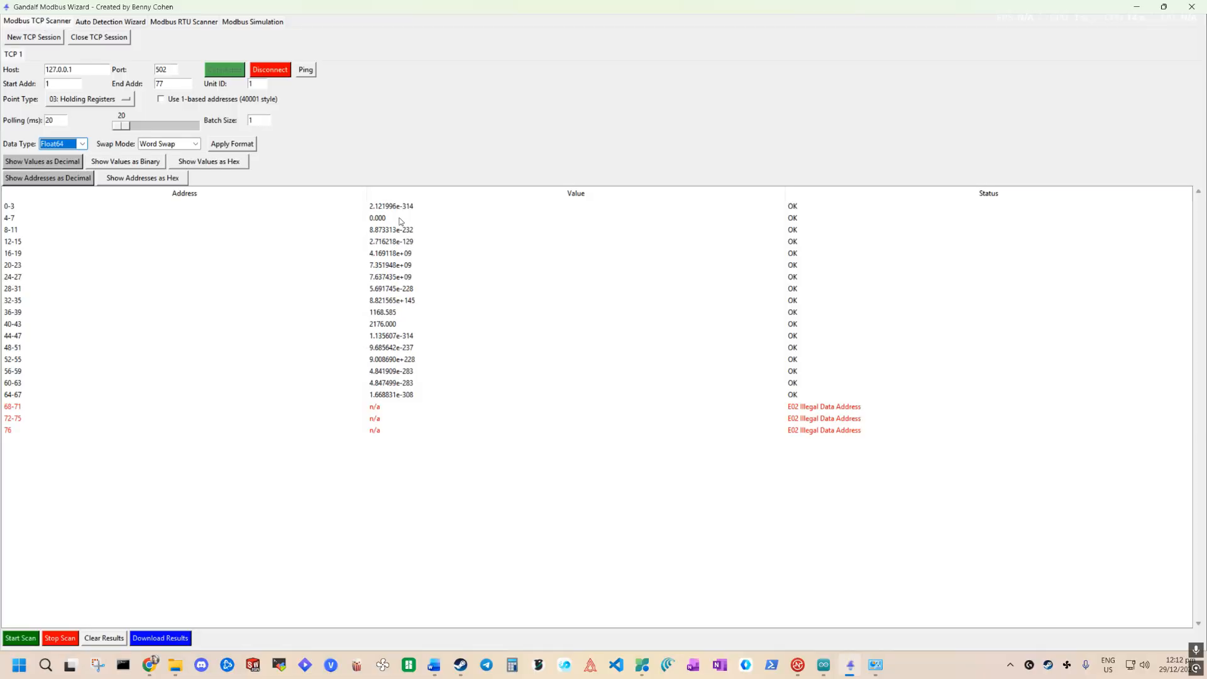
click(265, 24)
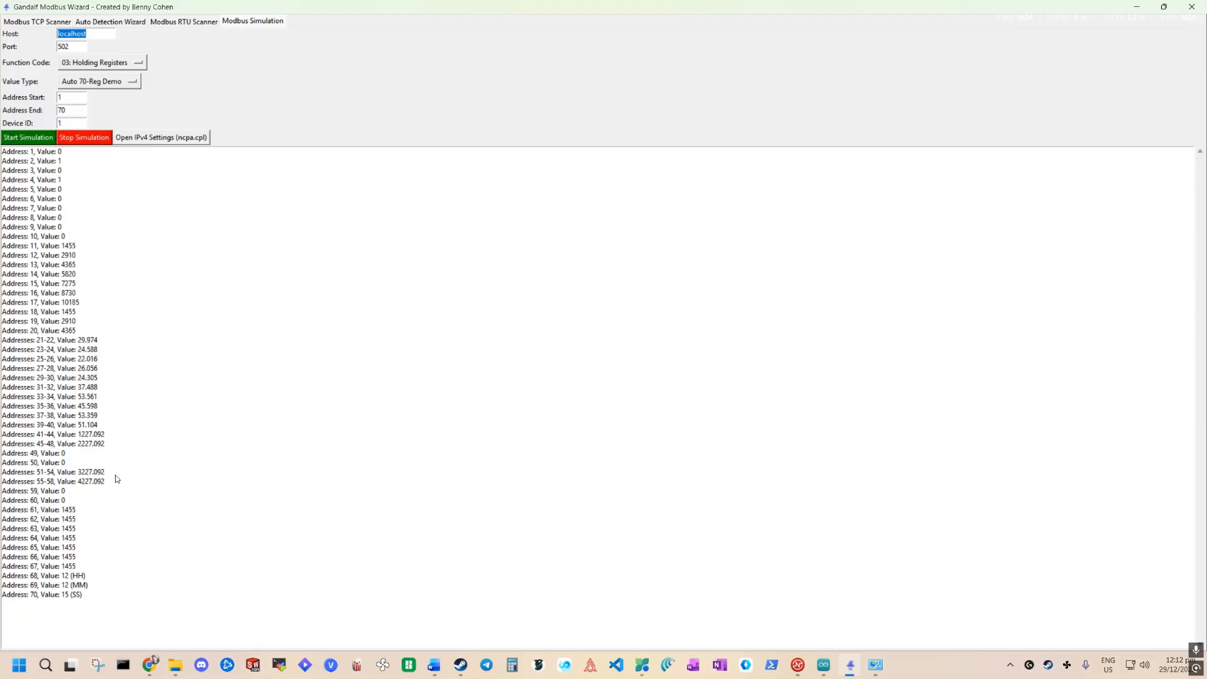
click(38, 22)
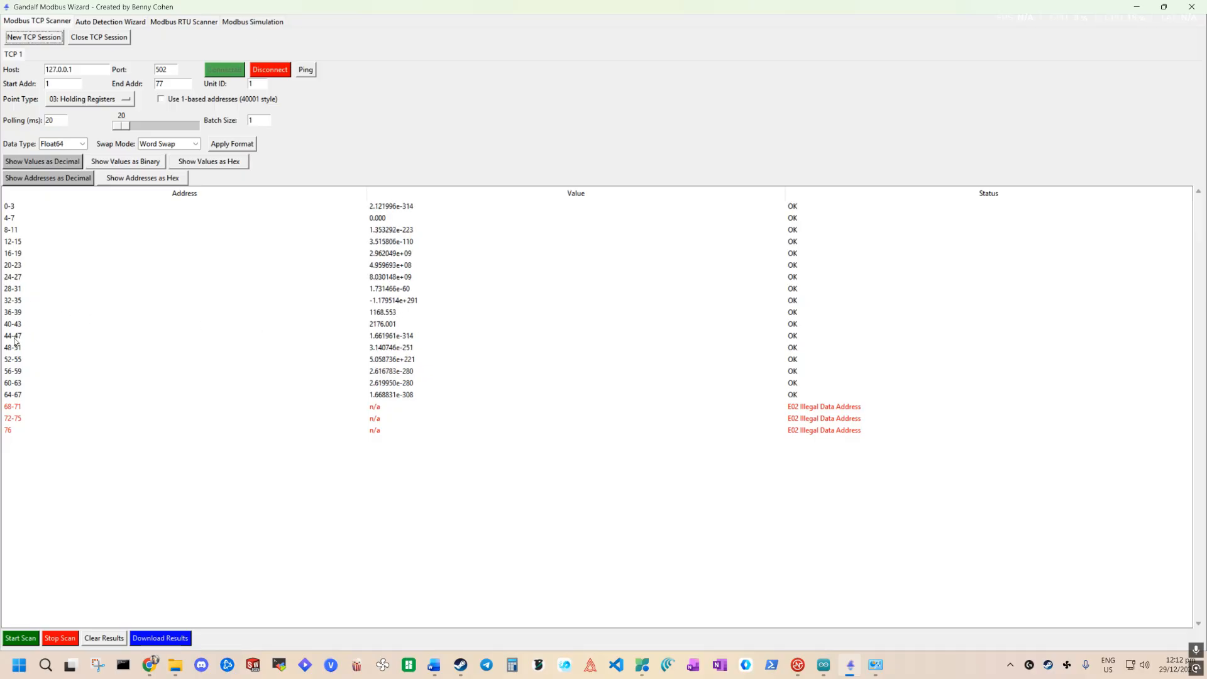
click(258, 24)
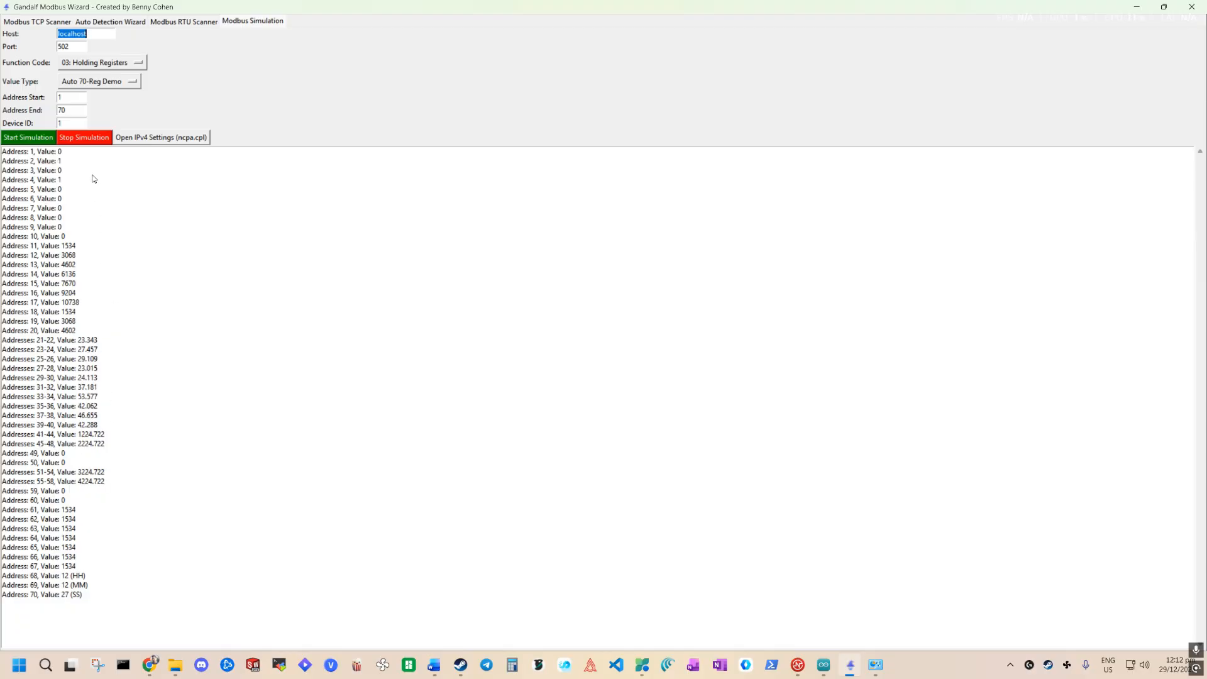
click(37, 21)
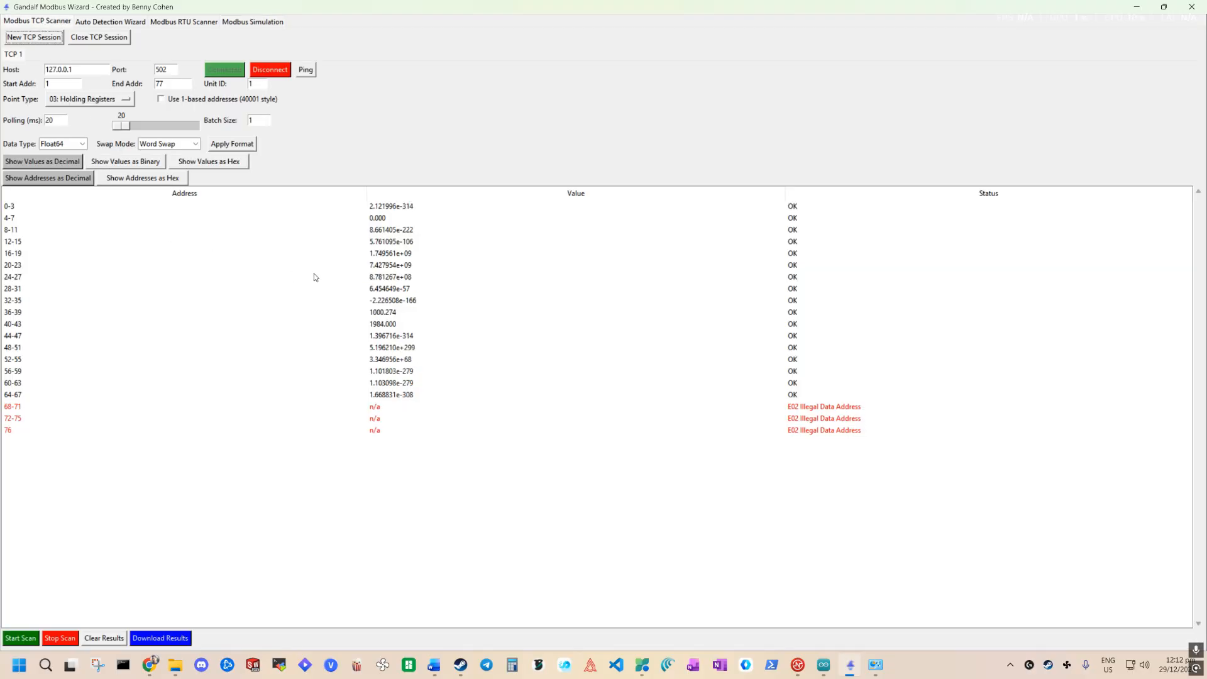
Set the swap mode to None and select the result row for addresses 52-55.
click(165, 144)
click(162, 156)
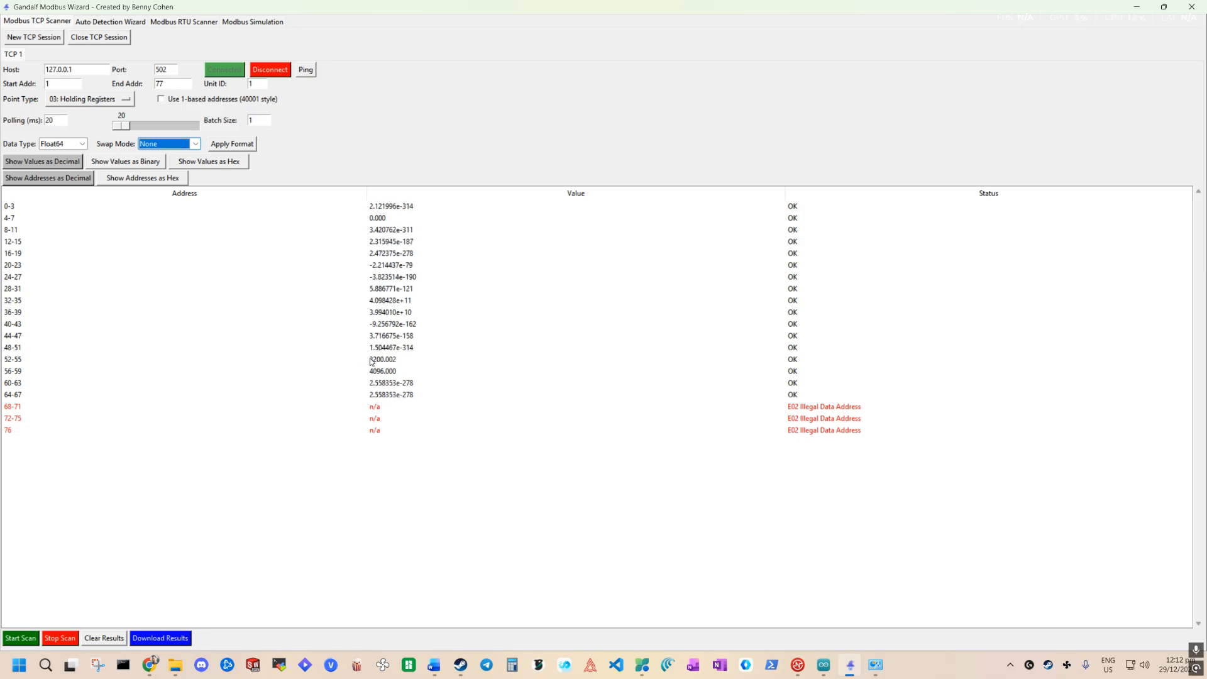
click(369, 360)
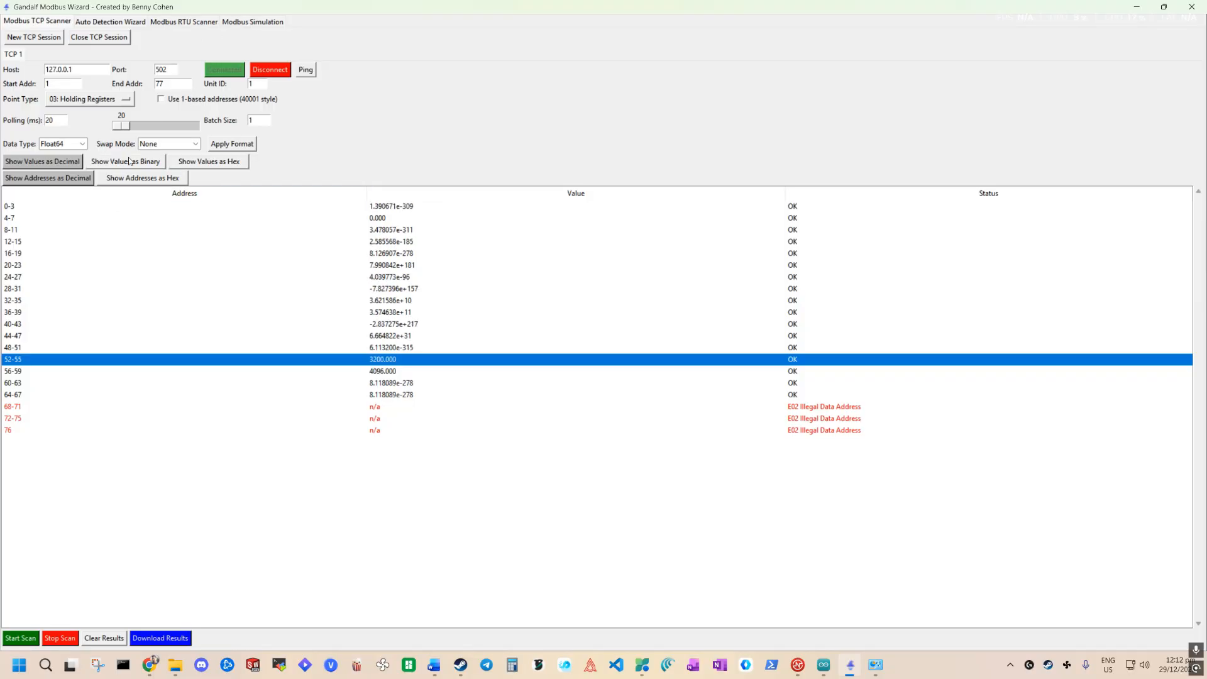
Set the data type to Int16 and review the individual register values.
click(79, 145)
click(83, 156)
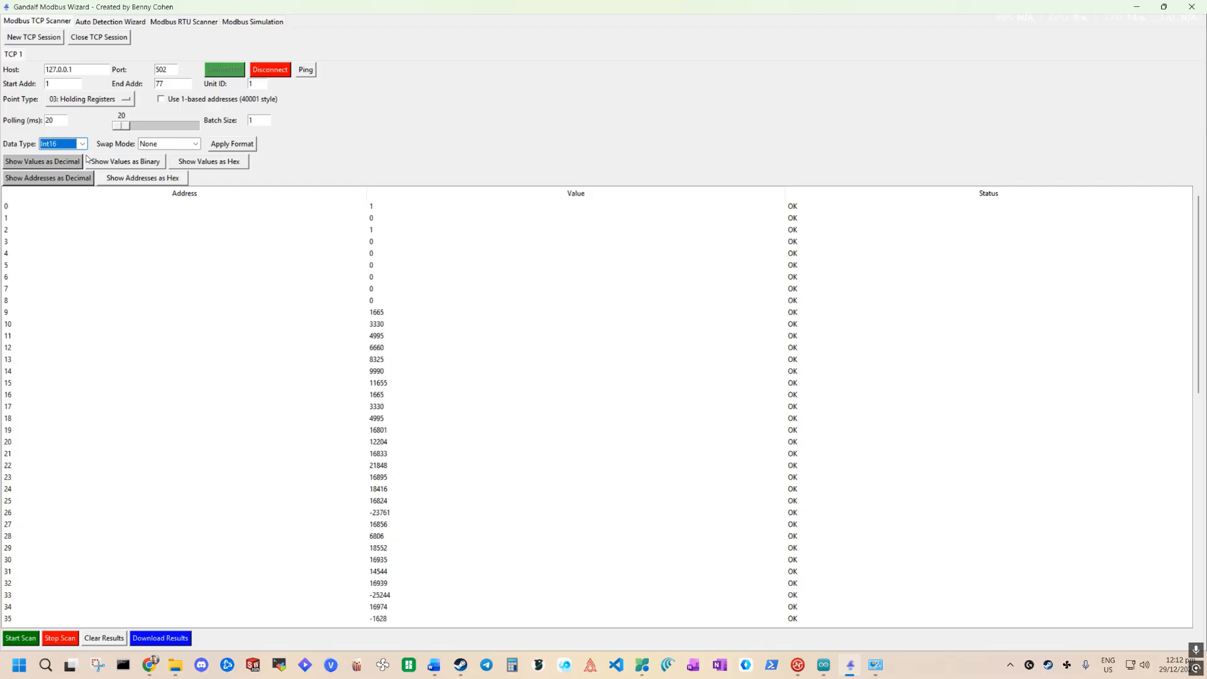
scroll(659, 301, down, 1)
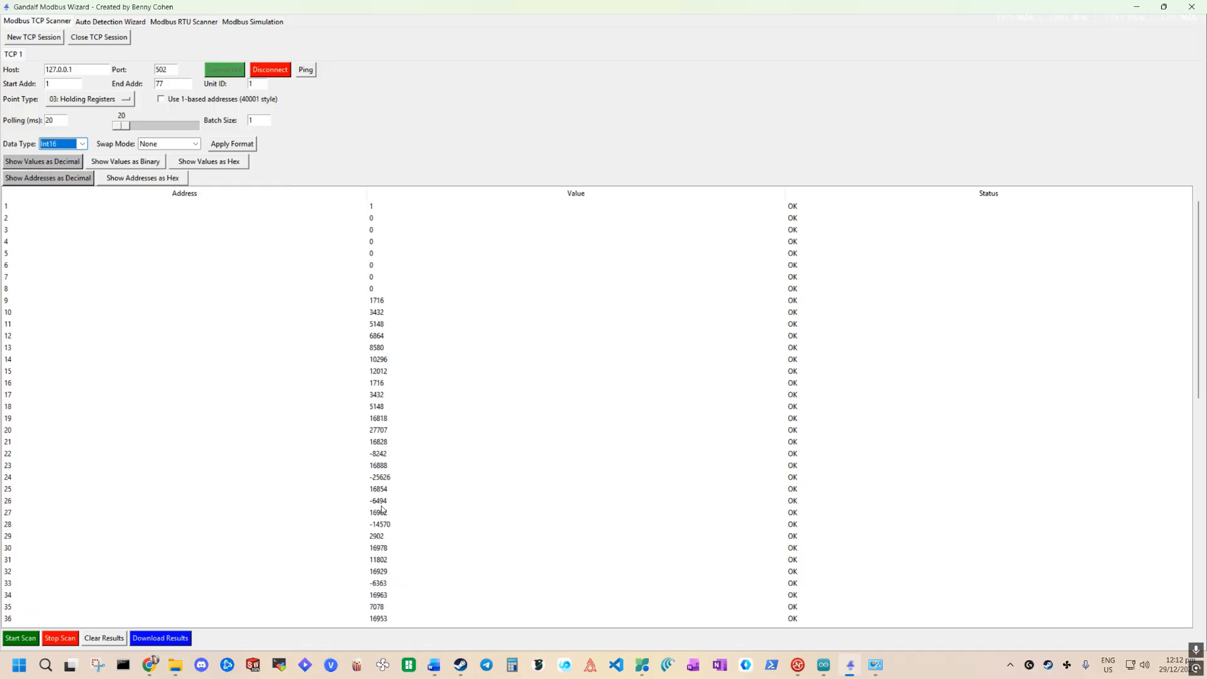
Show the register values in binary and hex, and return them to decimal.
click(144, 164)
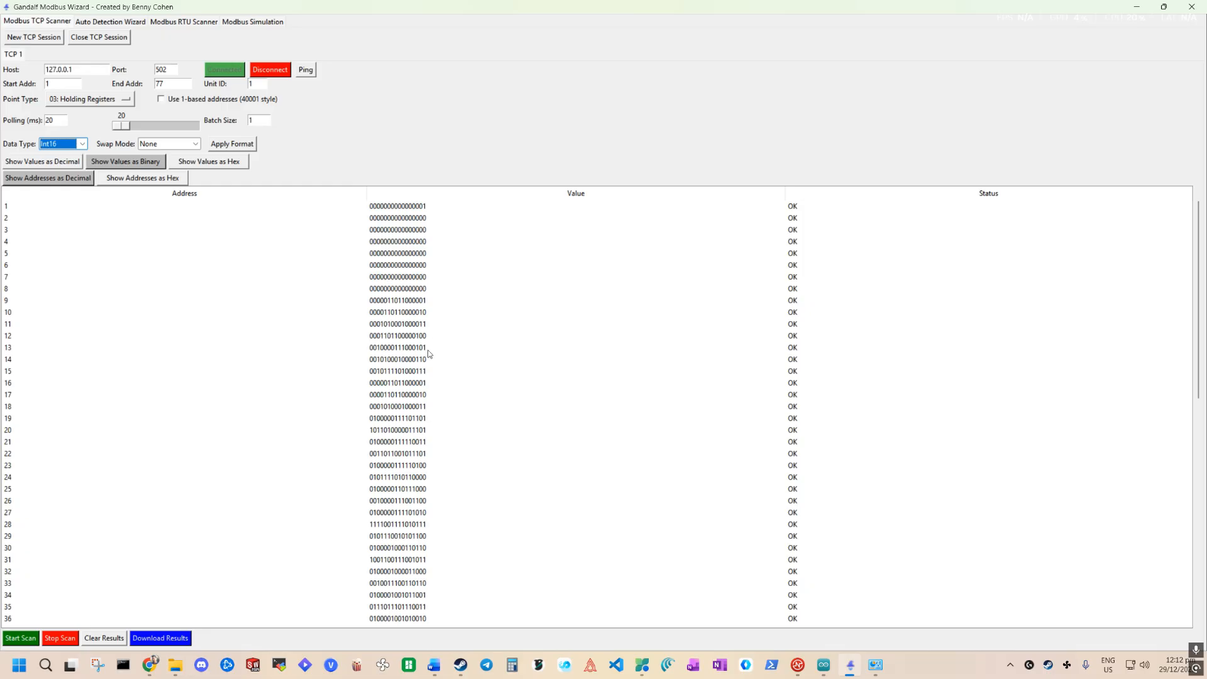
click(202, 164)
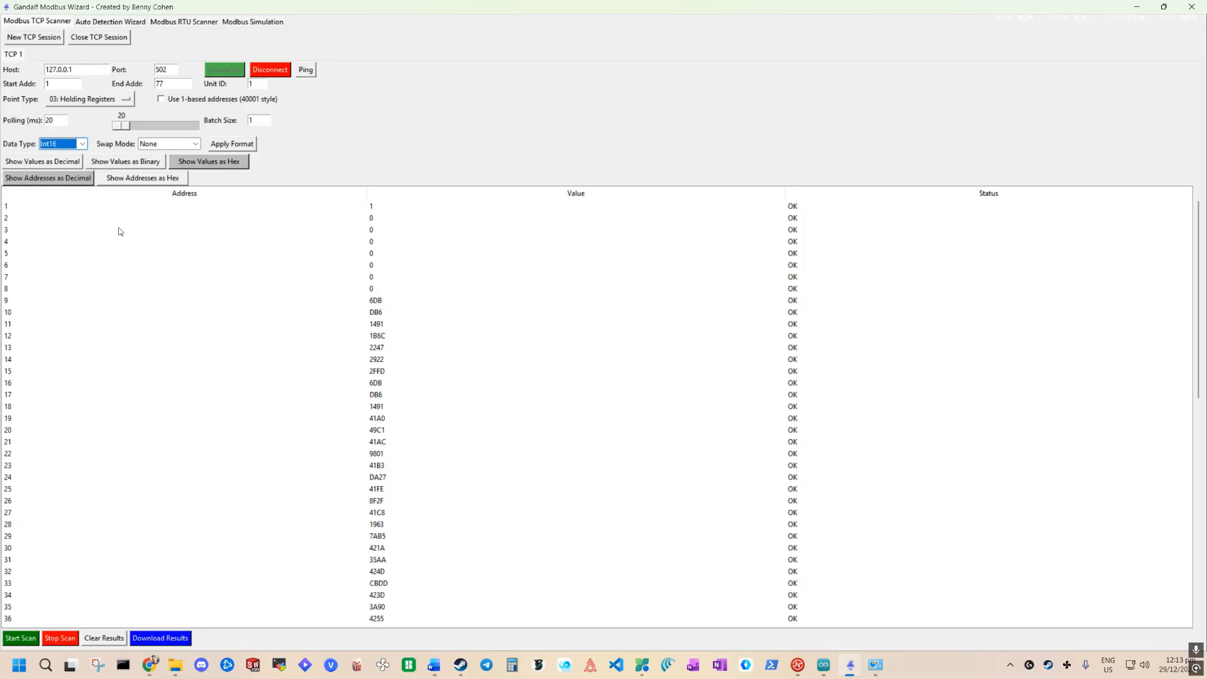
click(110, 164)
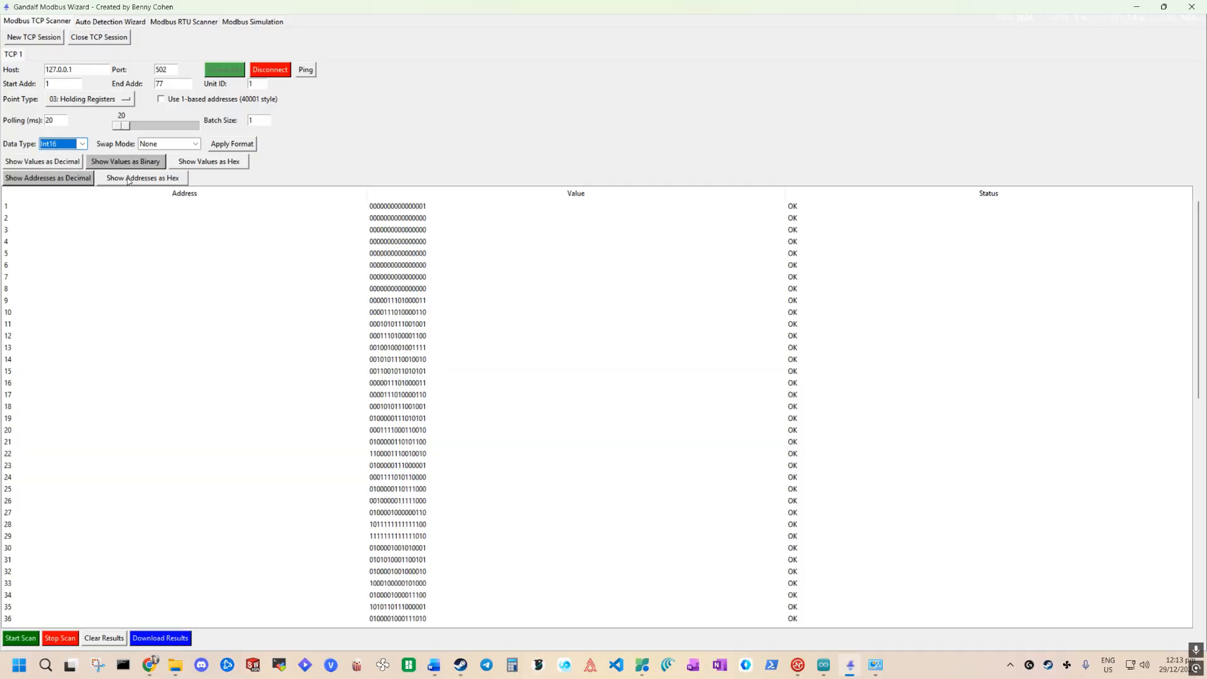
click(65, 162)
Show the addresses in hex, narrow the Address column, and switch the addresses back to decimal.
click(125, 180)
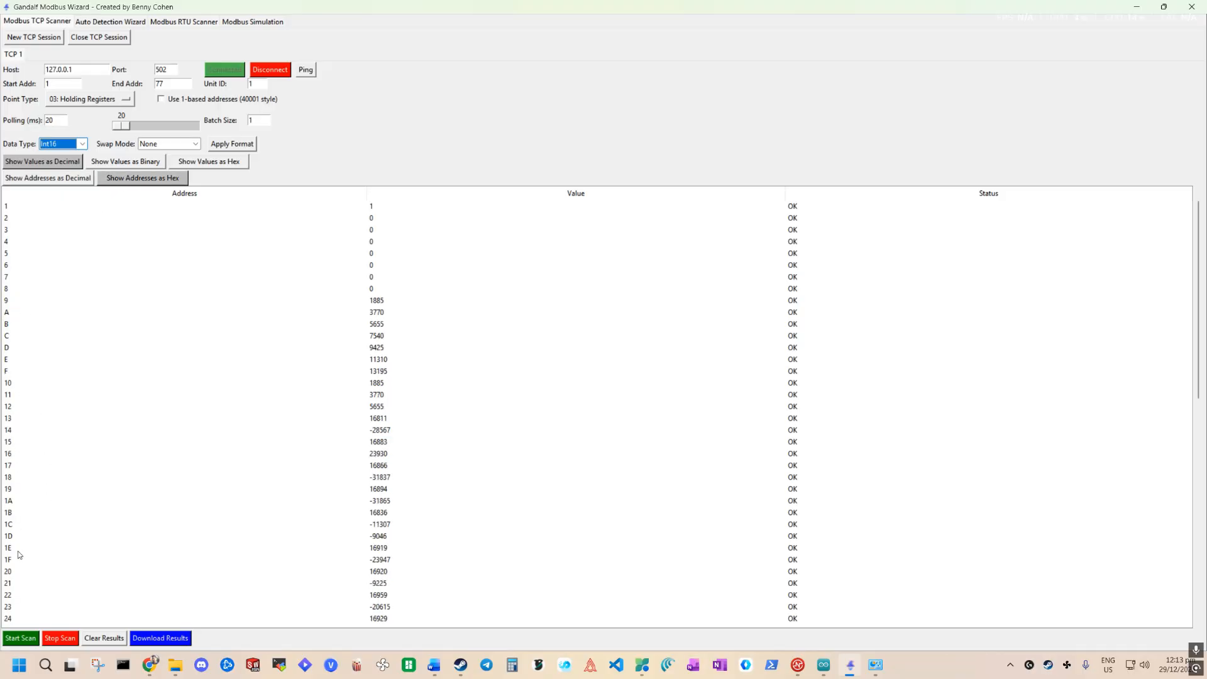
drag(367, 193, 112, 193)
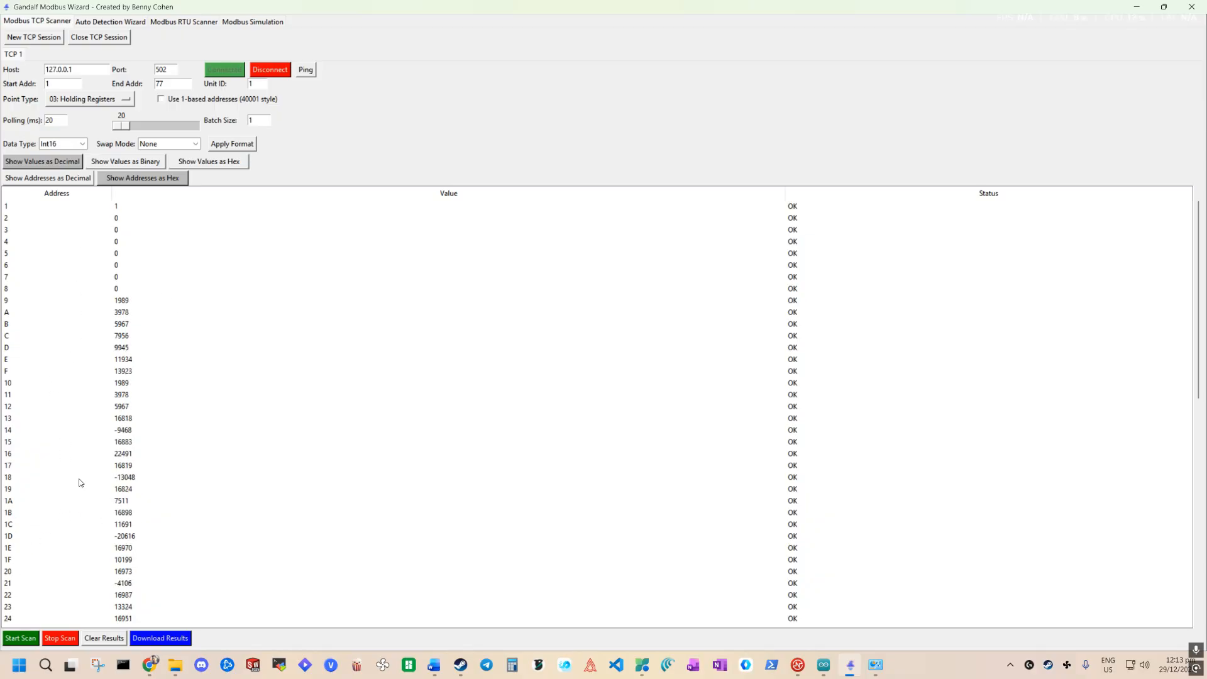
click(56, 178)
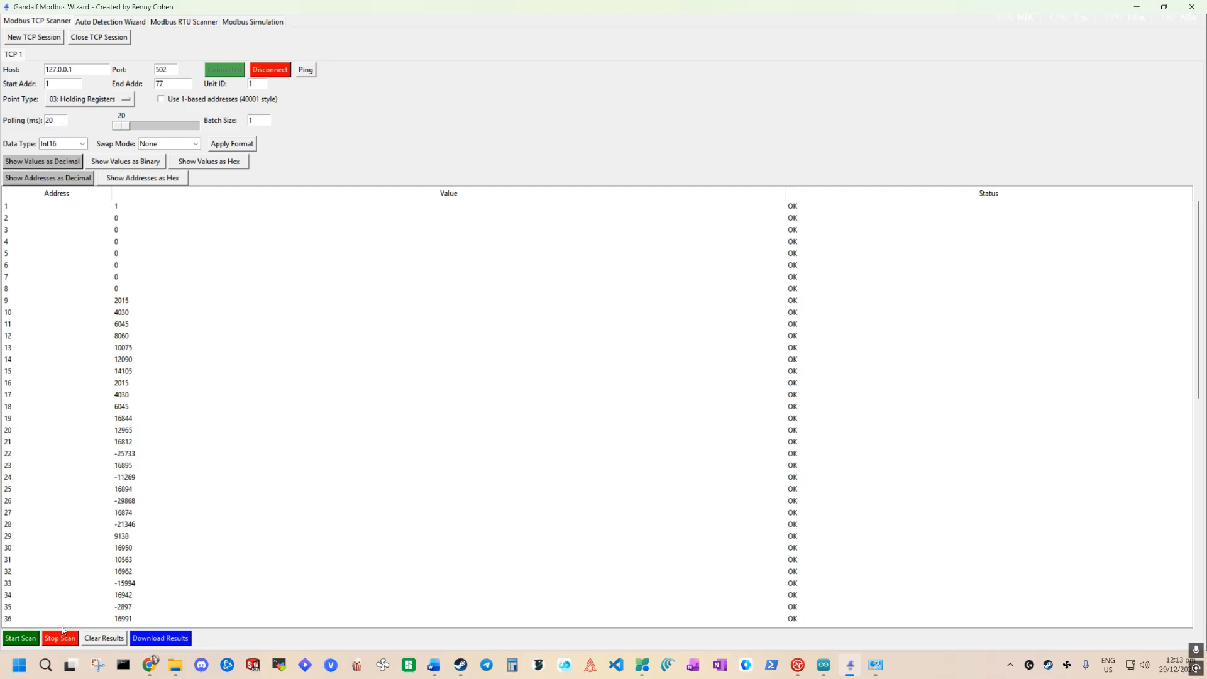
Export the scan results as a CSV file named 123 in the Downloads folder.
click(168, 644)
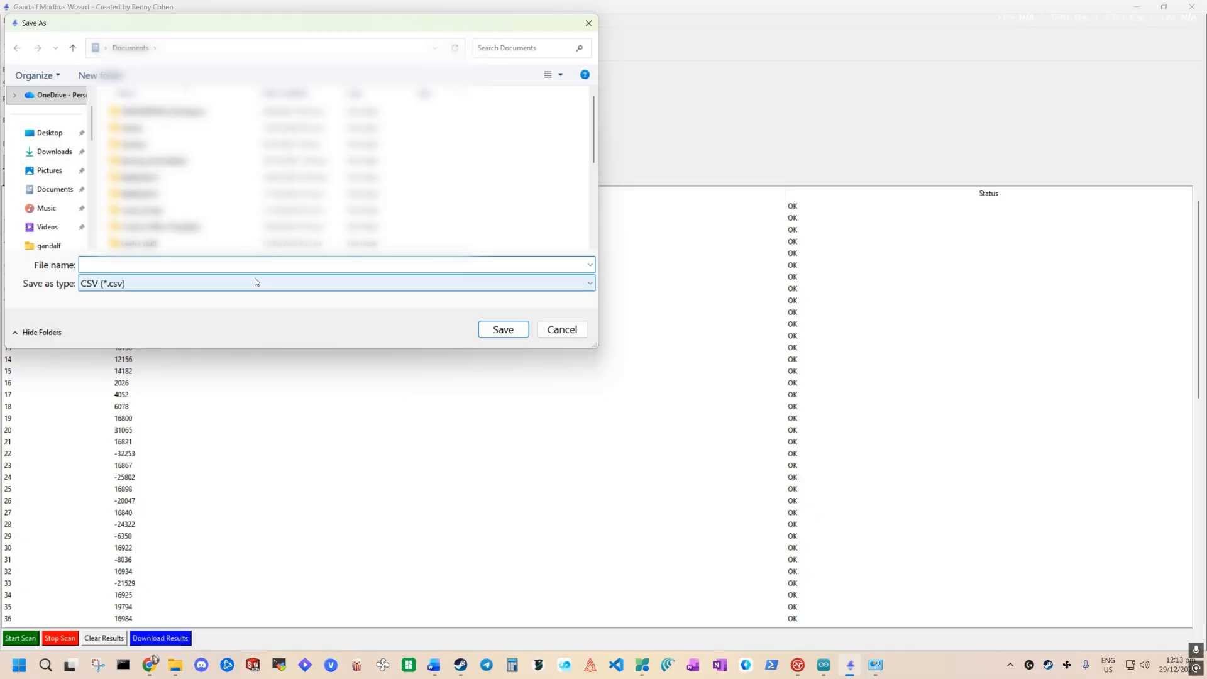
text(123)
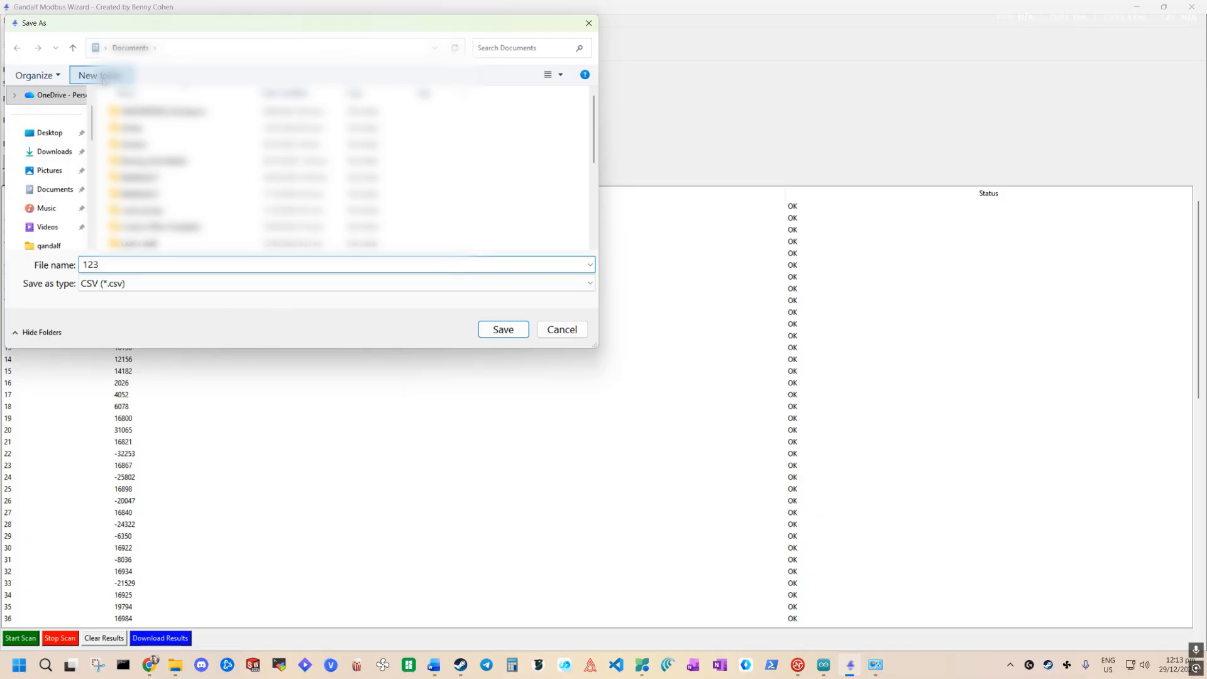
click(48, 152)
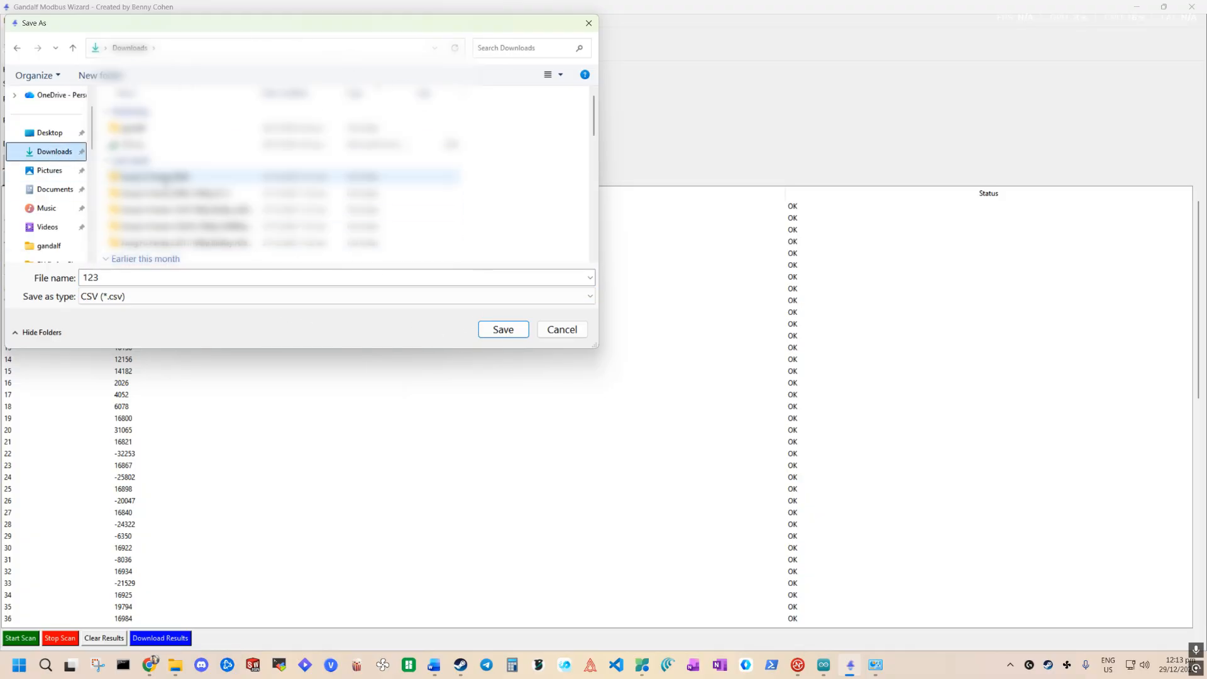
click(516, 331)
click(630, 332)
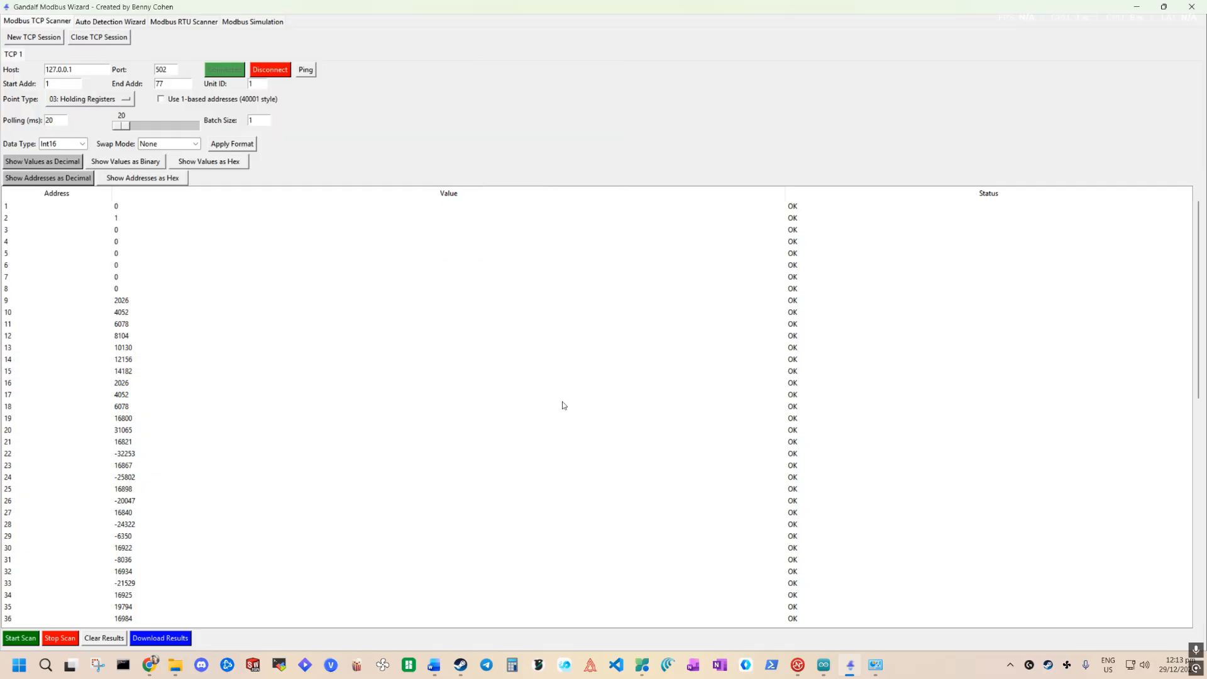
Review the exported addresses, values and statuses of 123.csv in Excel, and return to Gandalf Modbus Wizard.
click(651, 376)
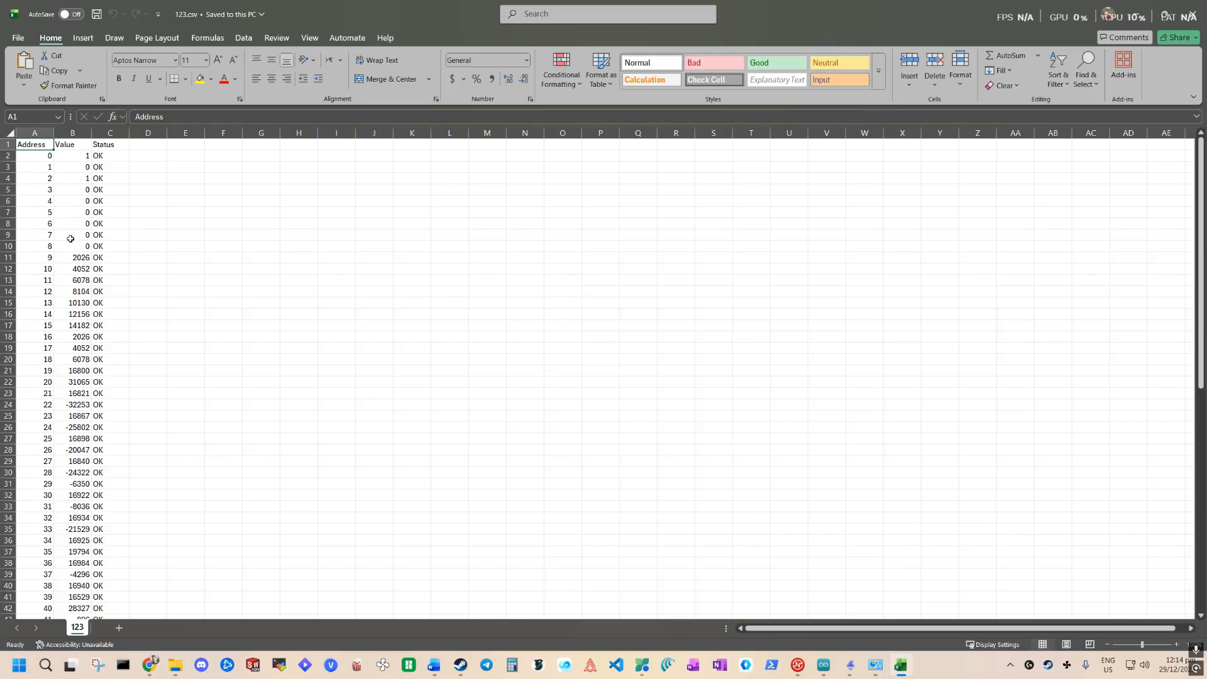
scroll(72, 292, down, 9)
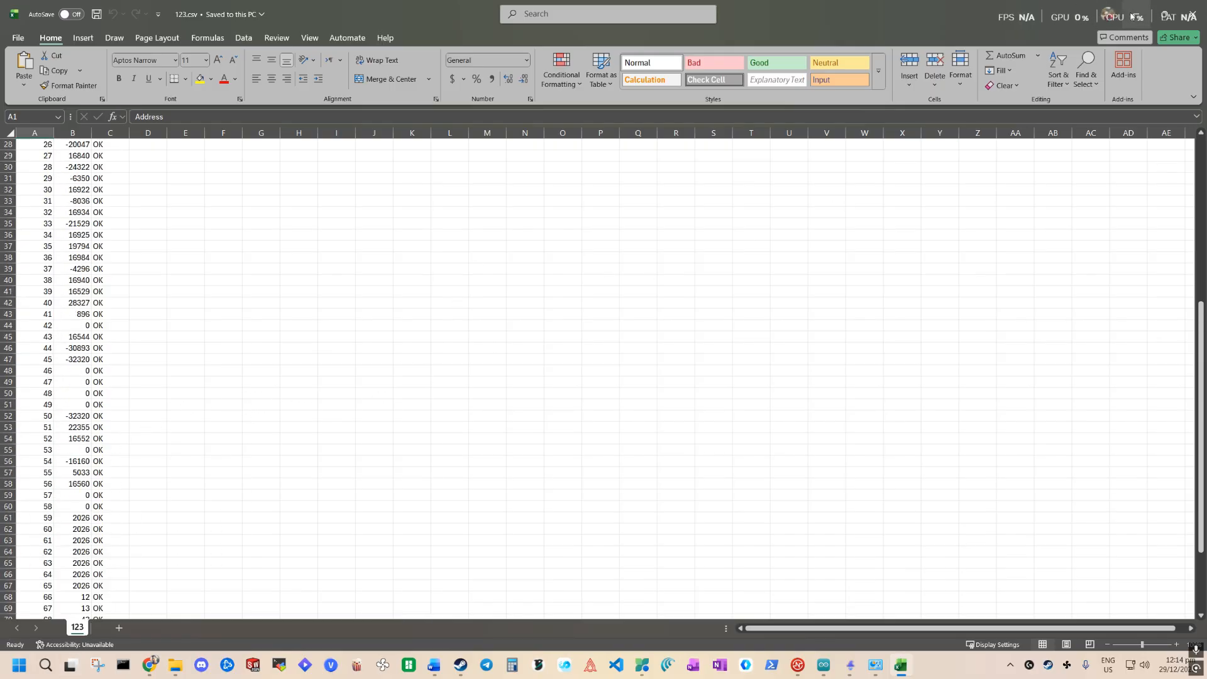
key(alt+Tab)
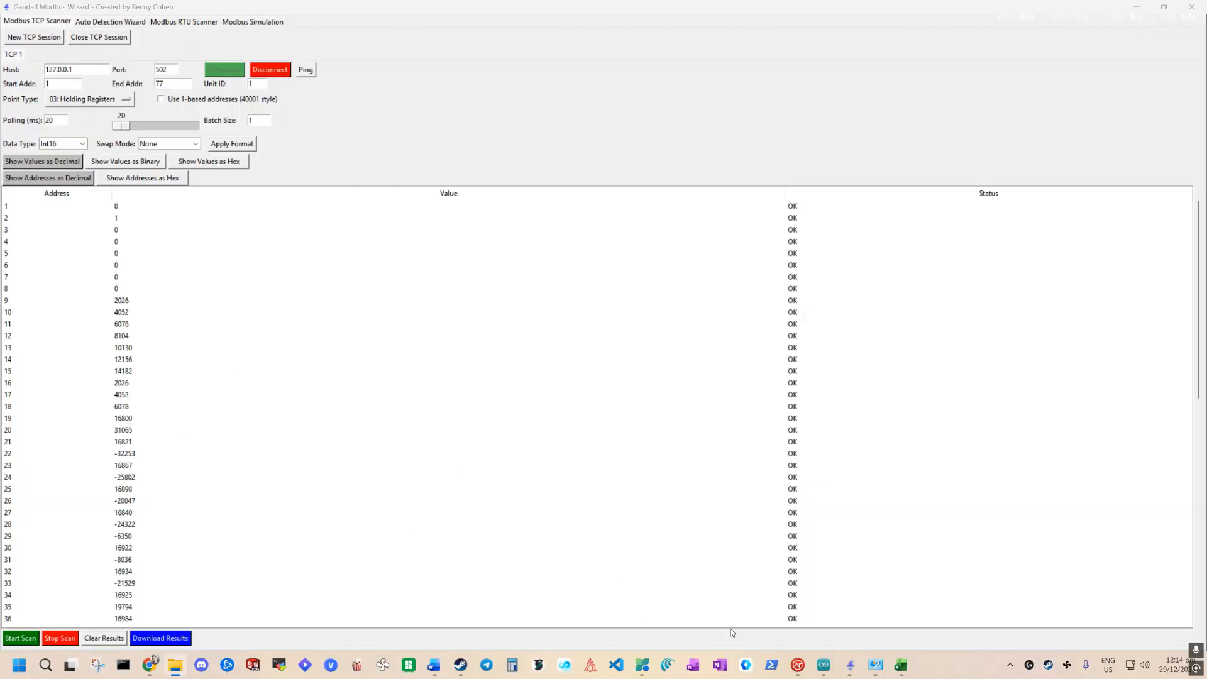
Restart the TCP 1 scan and review the register results down to the end of the list.
click(26, 639)
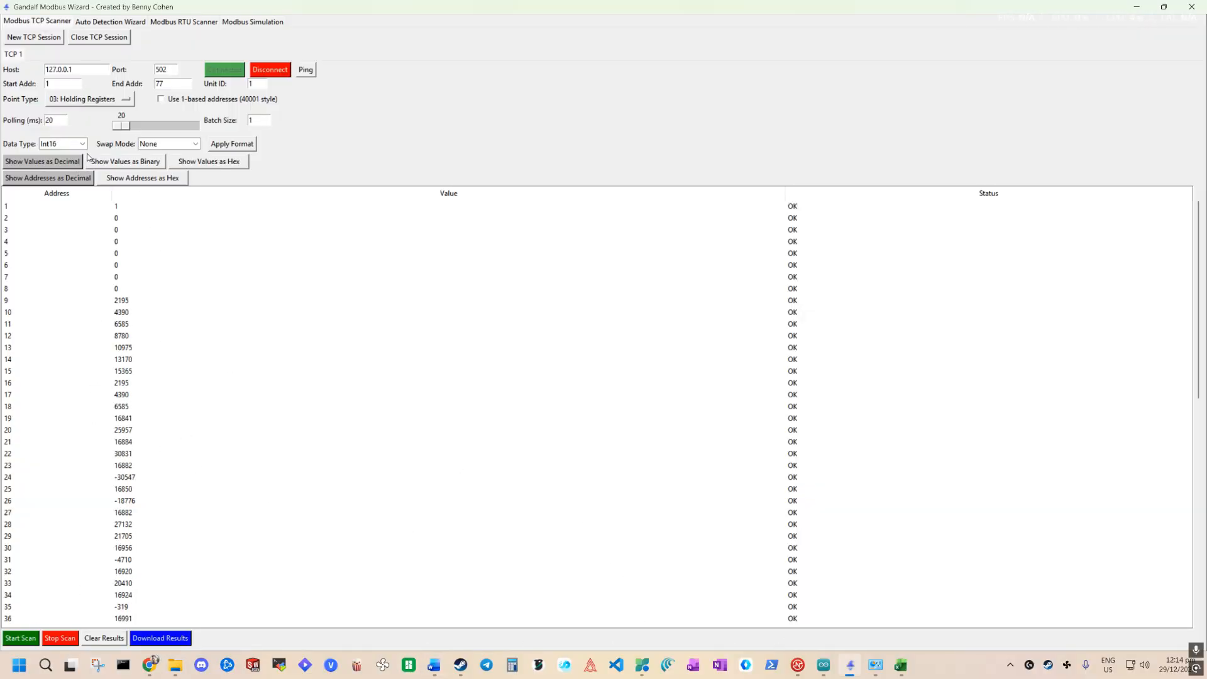
scroll(135, 378, down, 9)
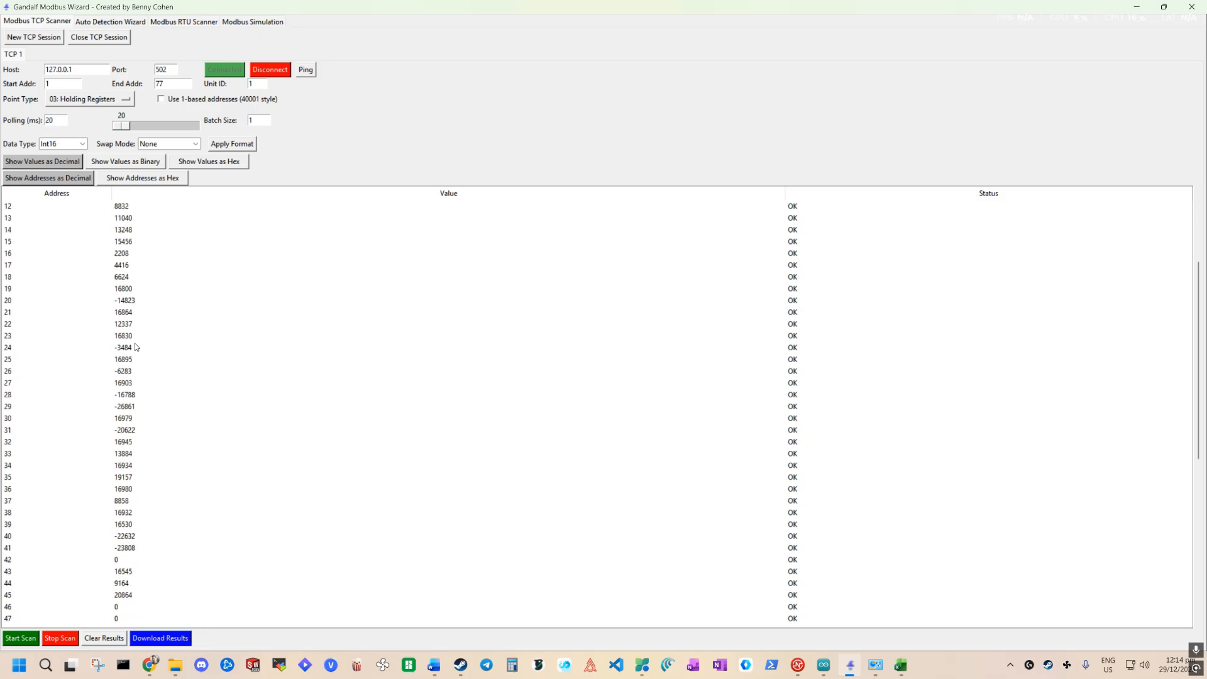
scroll(124, 503, down, 5)
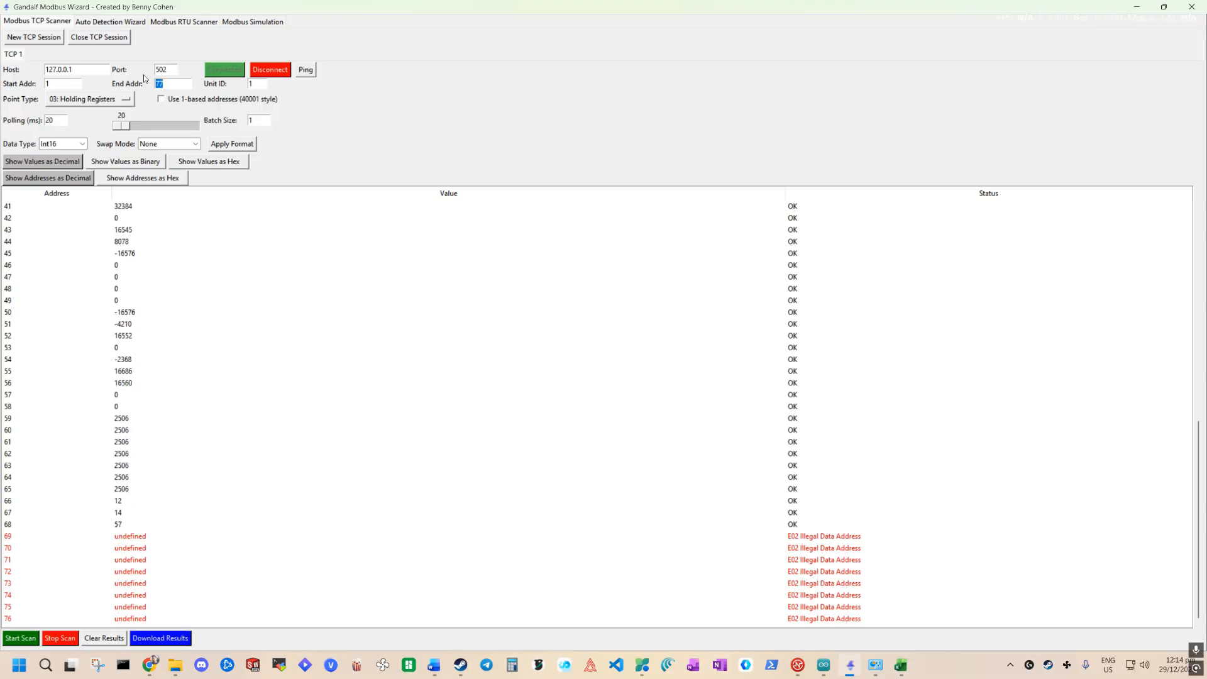
Set the TCP 1 scan's end address to 150 and narrow the Value column of the results.
text(150)
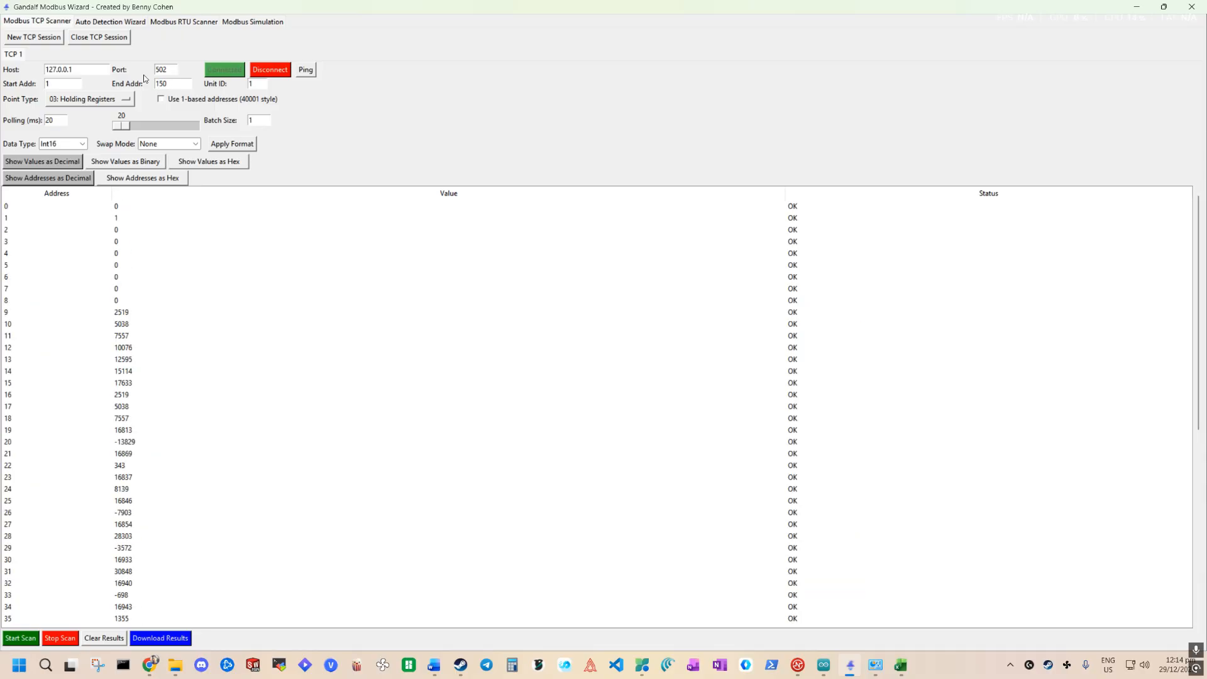
scroll(427, 371, down, 7)
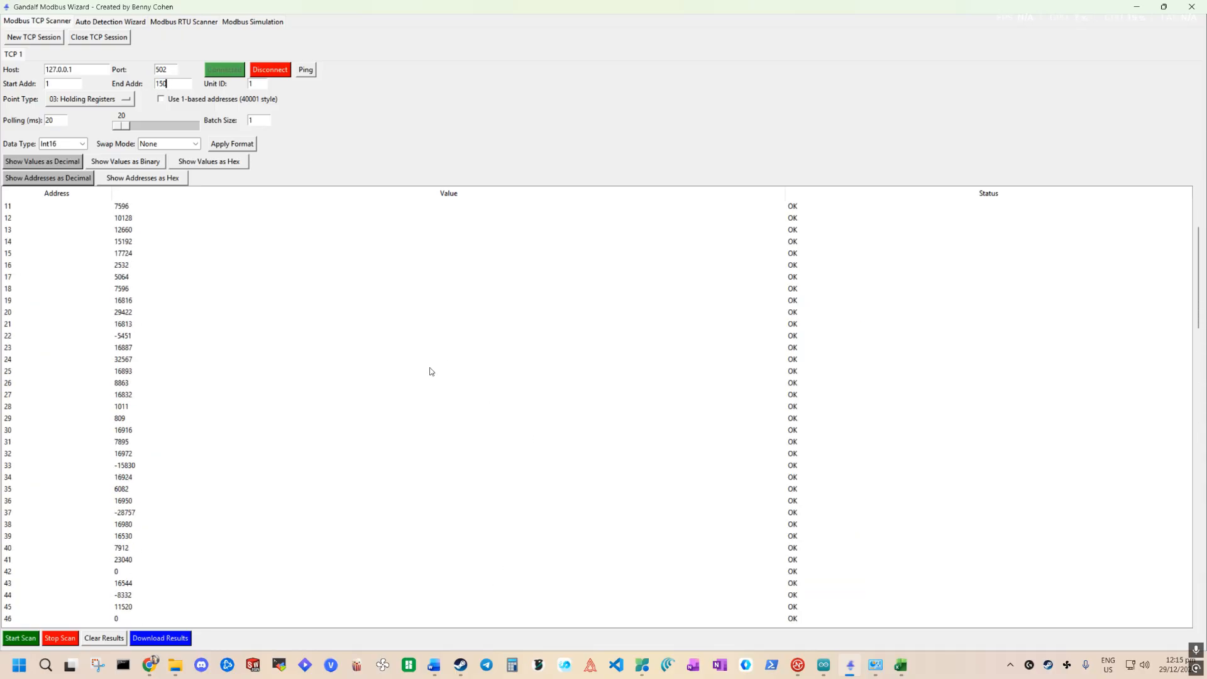
scroll(176, 453, down, 10)
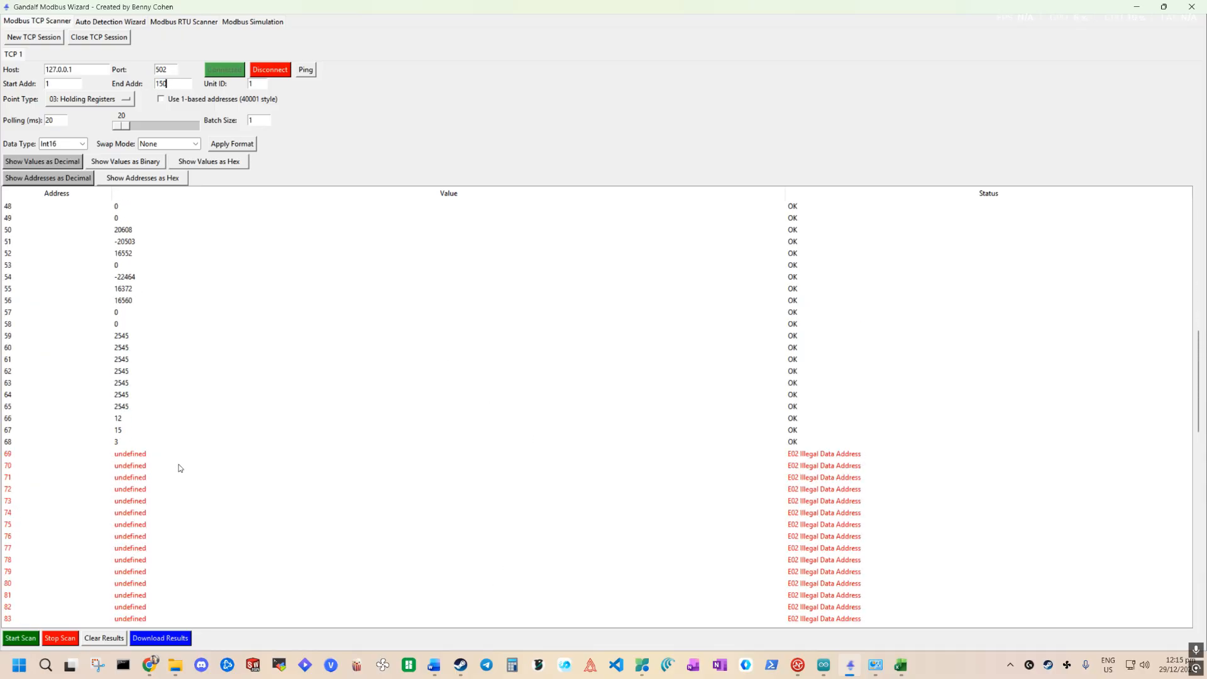
scroll(182, 457, down, 1)
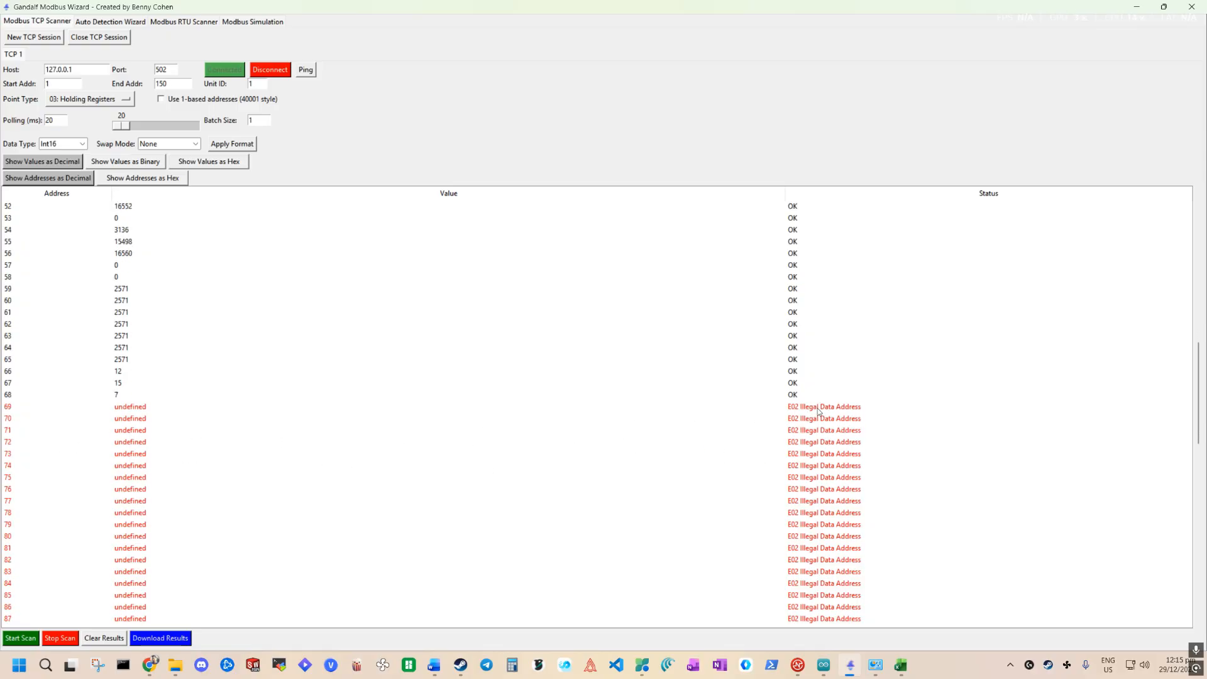
drag(785, 192, 264, 200)
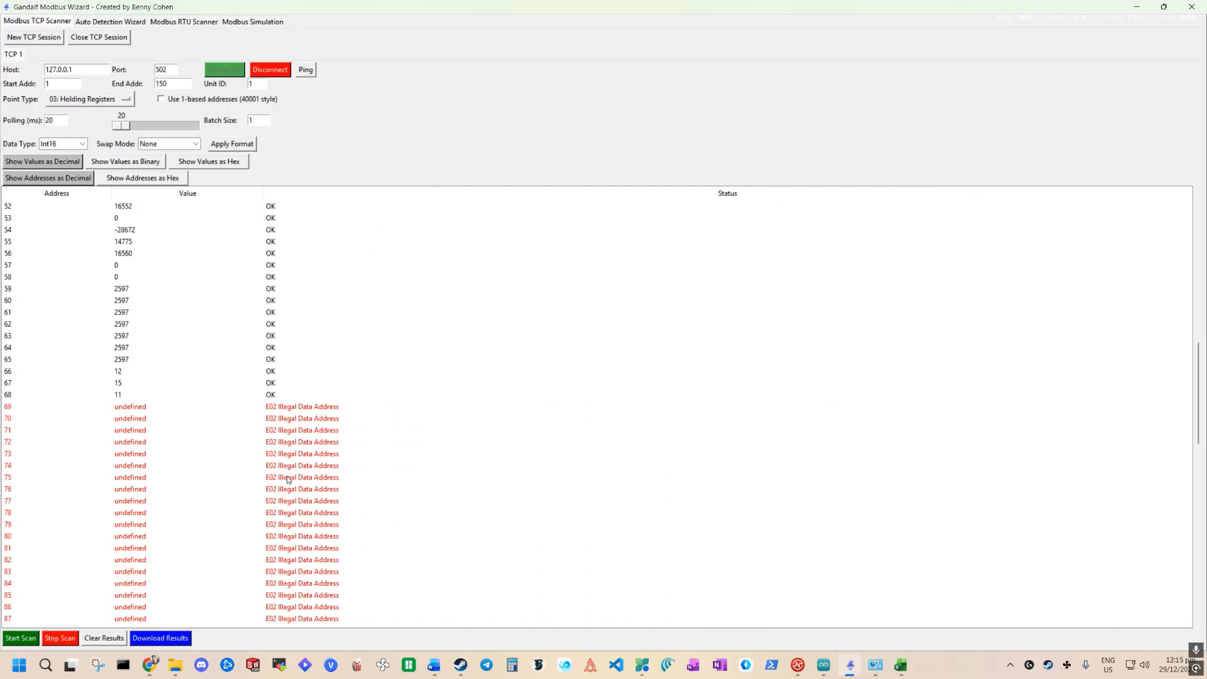
Examine the values and statuses of the addresses beyond the simulated registers and compare them with the valid rows.
scroll(182, 440, down, 10)
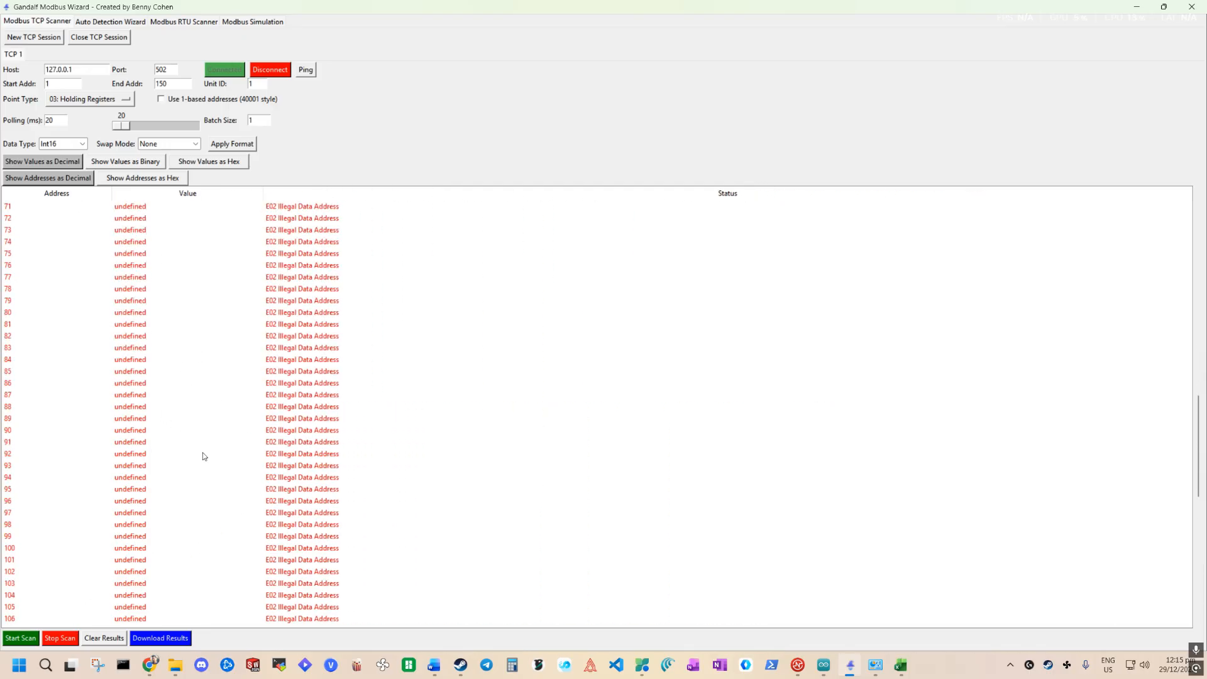
scroll(209, 532, down, 9)
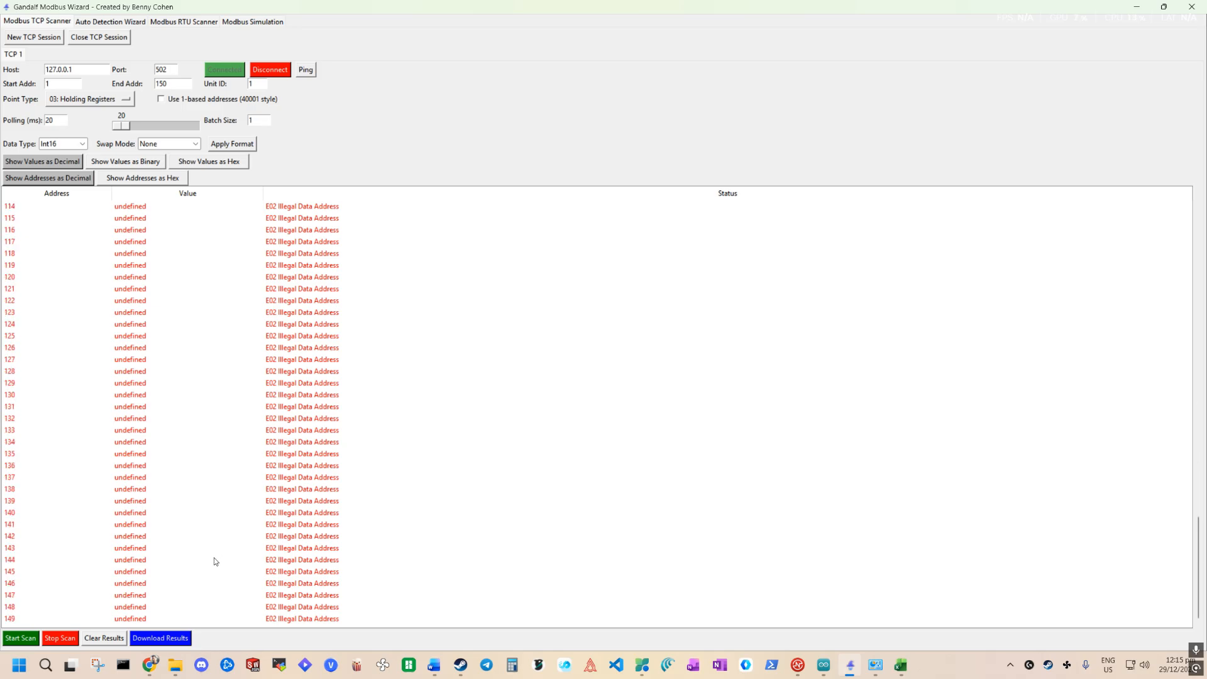
scroll(220, 563, up, 4)
scroll(228, 568, up, 13)
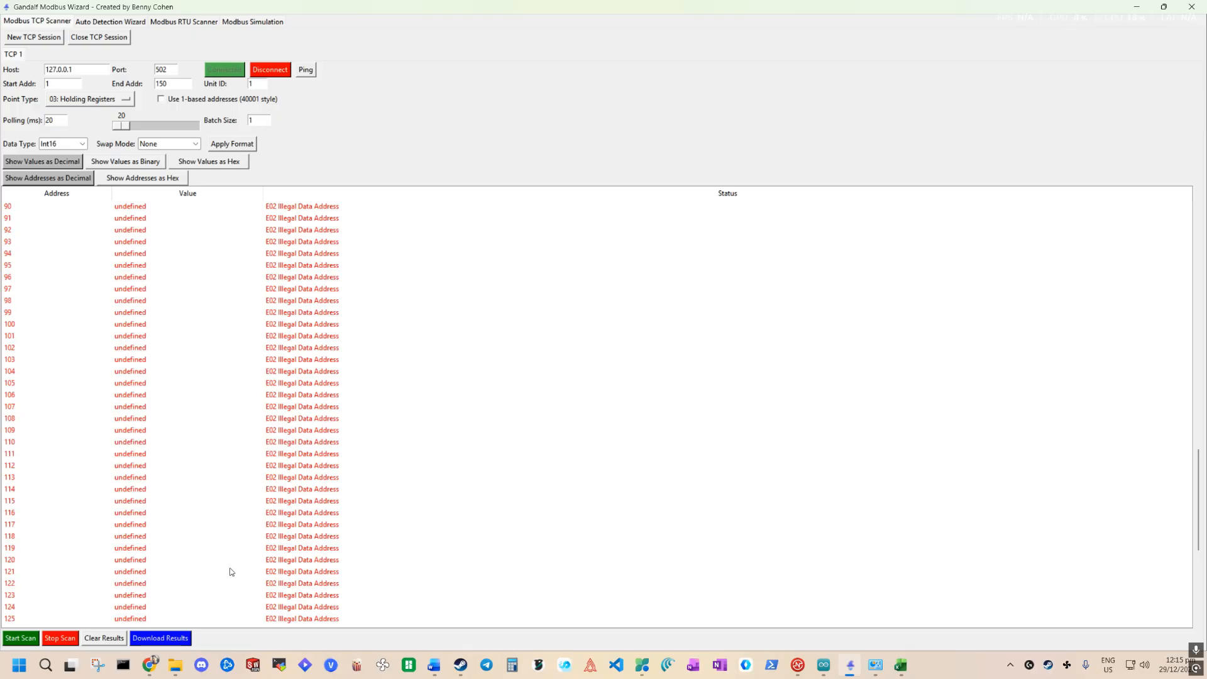
scroll(225, 557, up, 5)
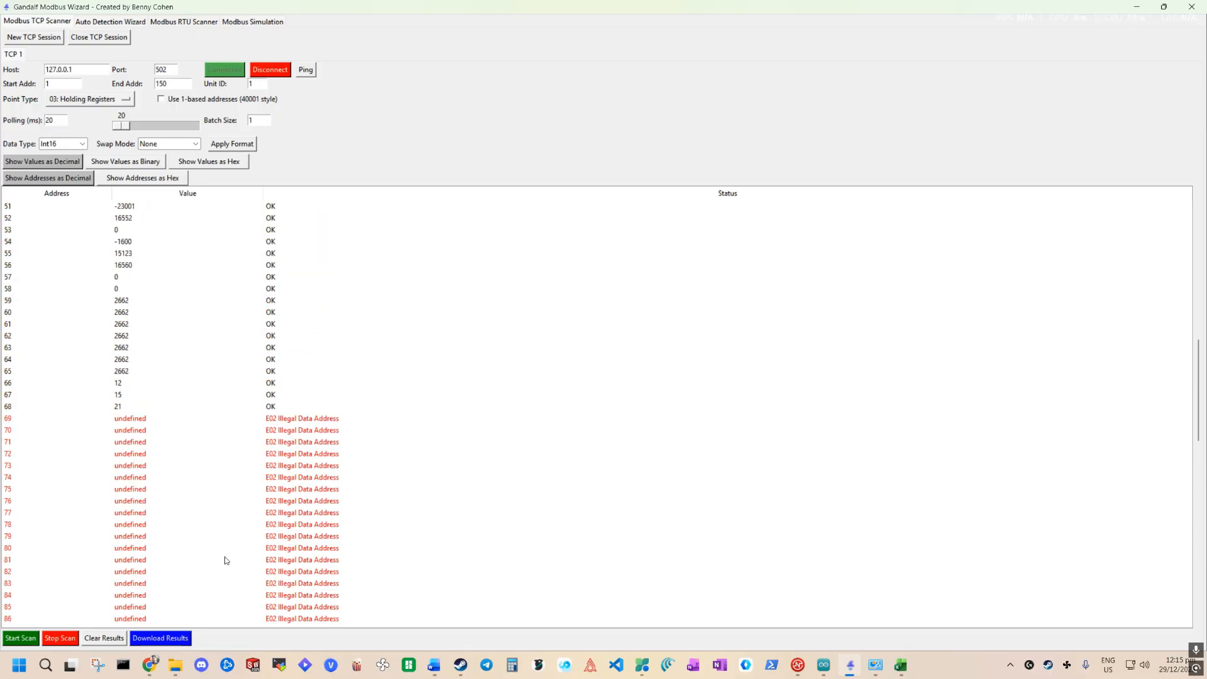
scroll(202, 545, down, 4)
scroll(124, 577, down, 2)
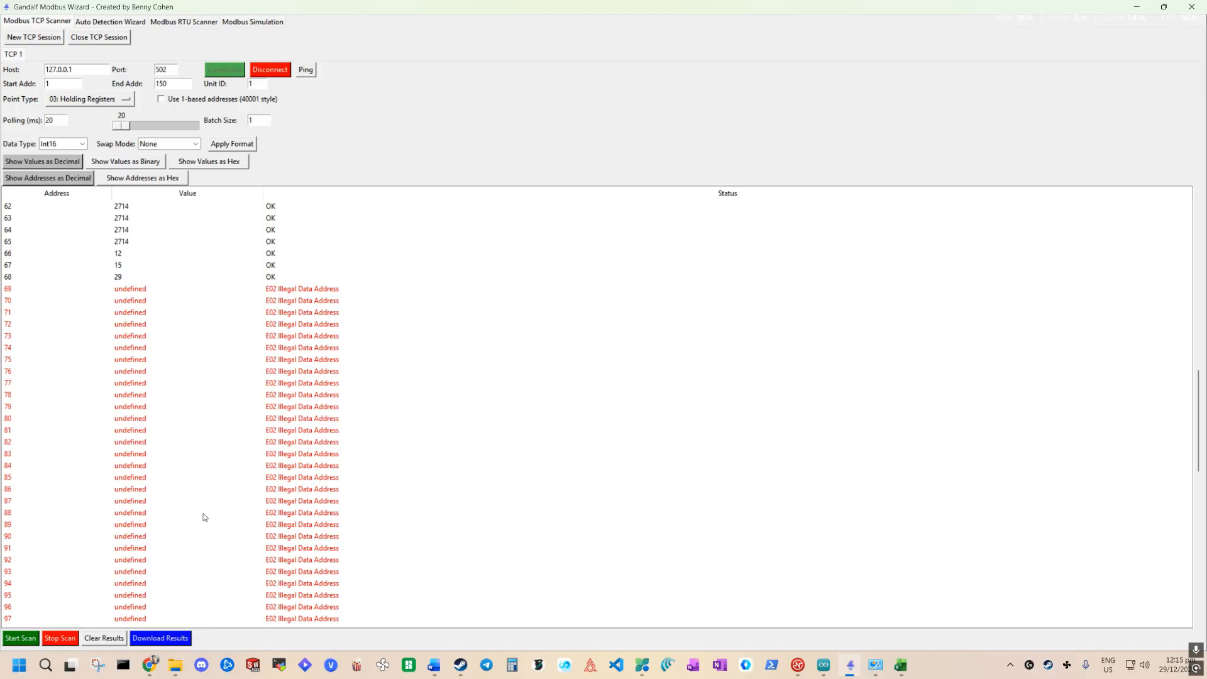
scroll(154, 555, down, 2)
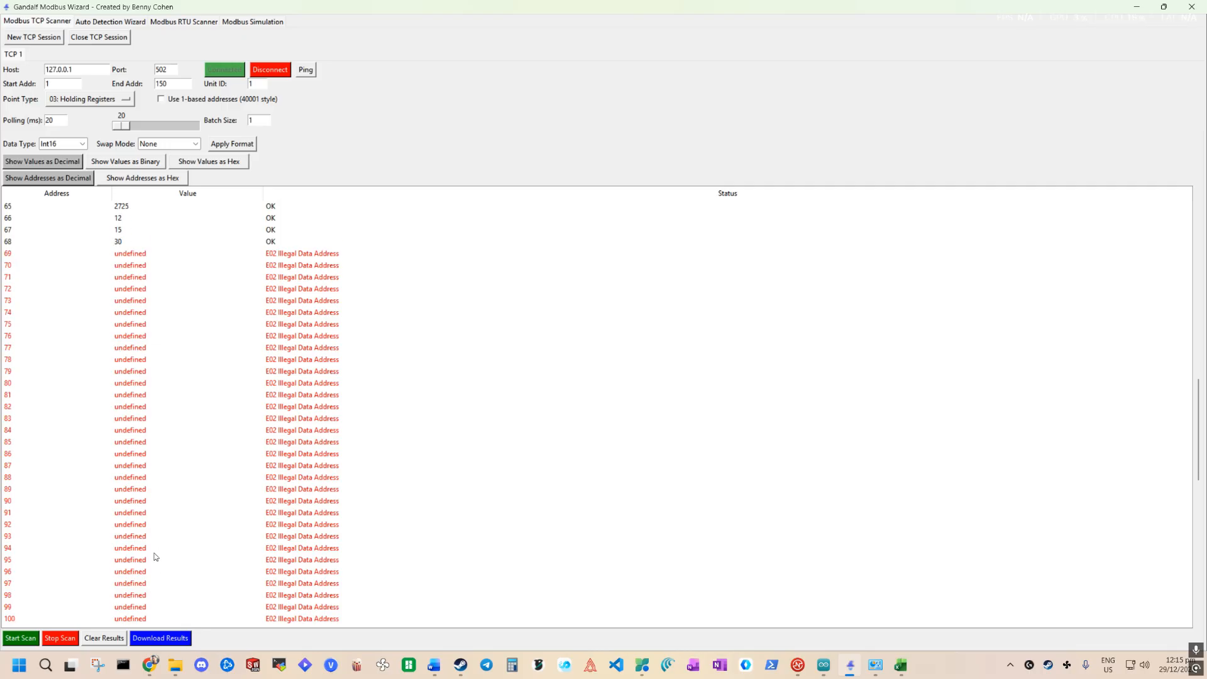
scroll(88, 544, down, 2)
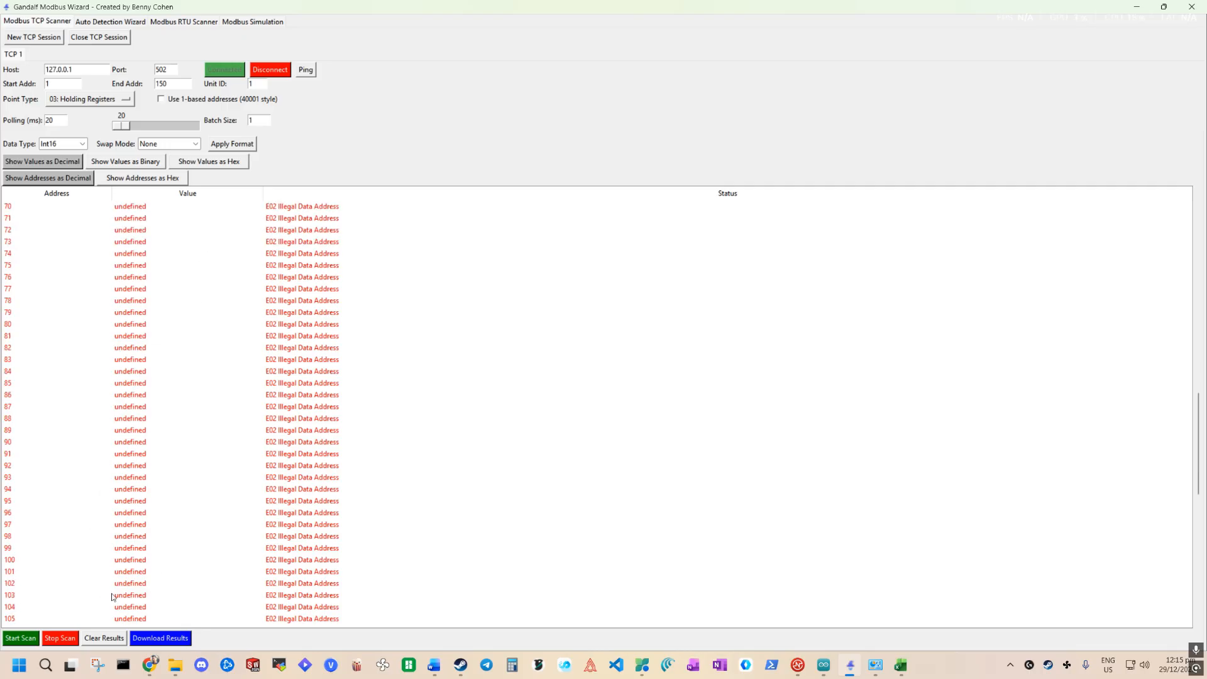
scroll(117, 578, down, 8)
scroll(97, 483, up, 17)
scroll(169, 464, up, 12)
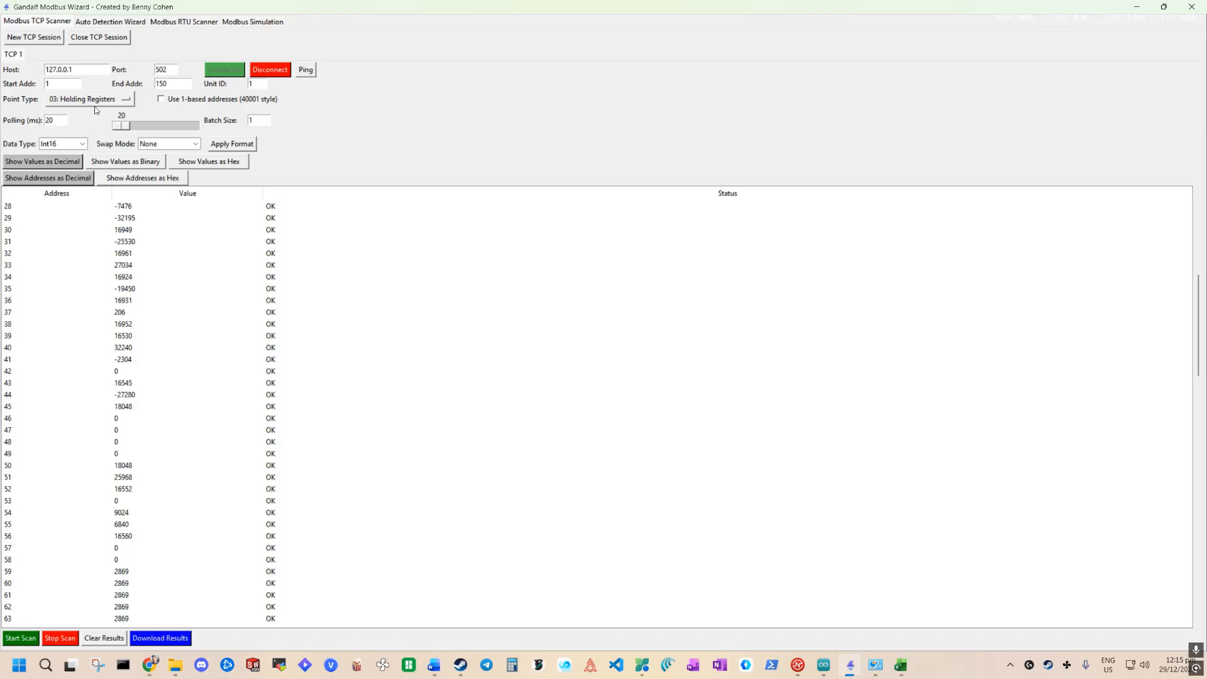
Create a second TCP session with point type 01: Coil Status, connect it and start its scan.
click(42, 39)
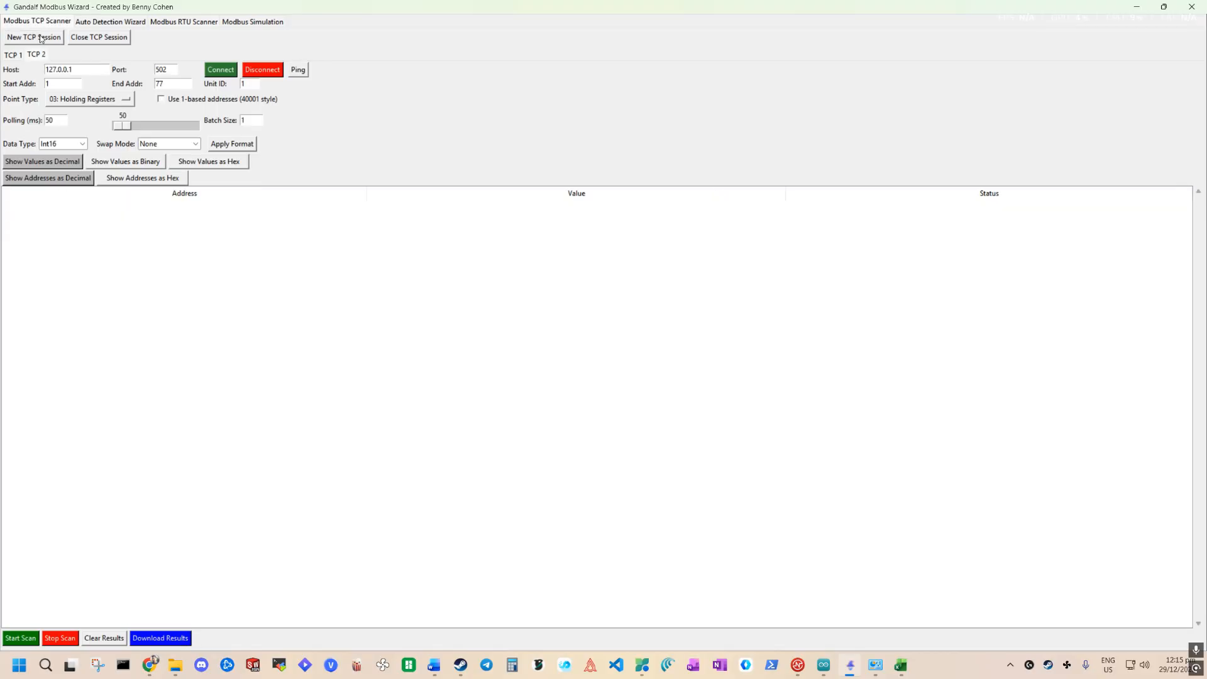
click(82, 102)
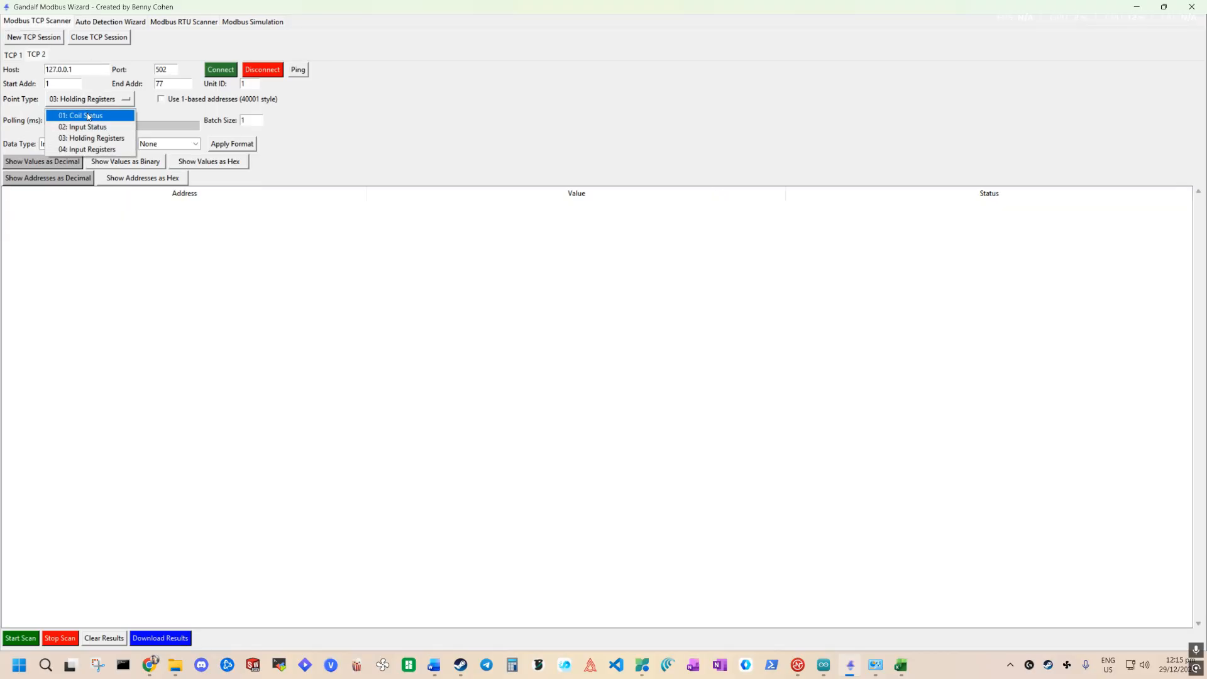
click(125, 114)
click(220, 70)
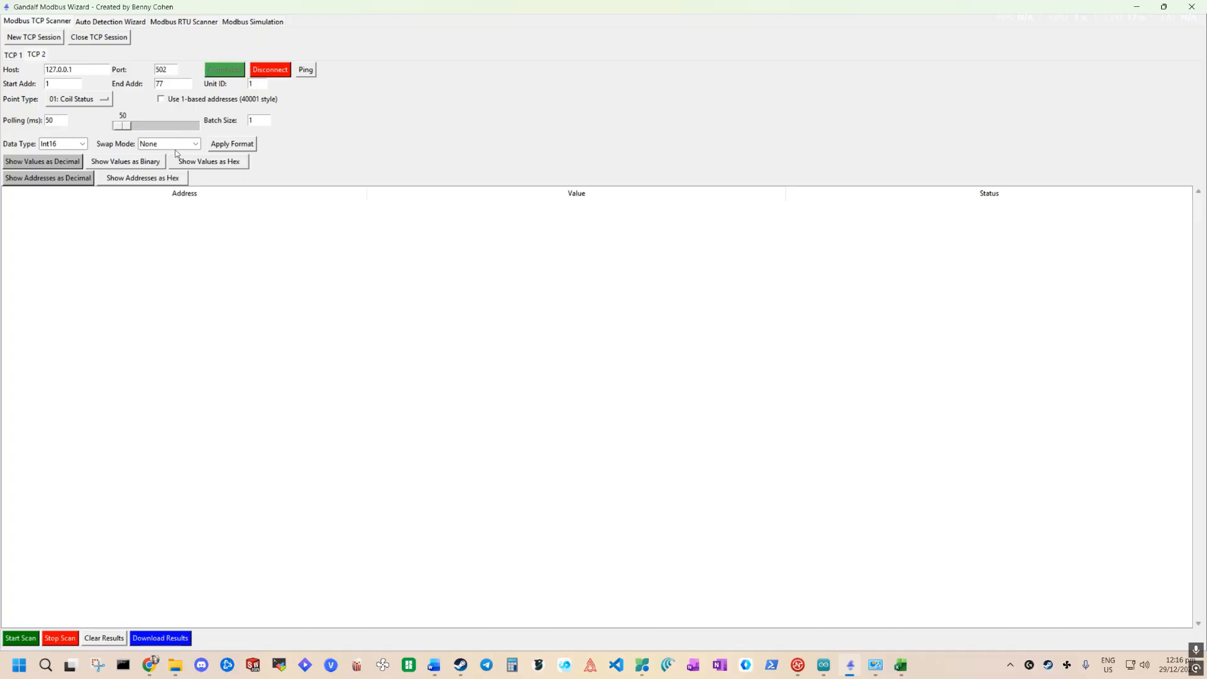
click(24, 640)
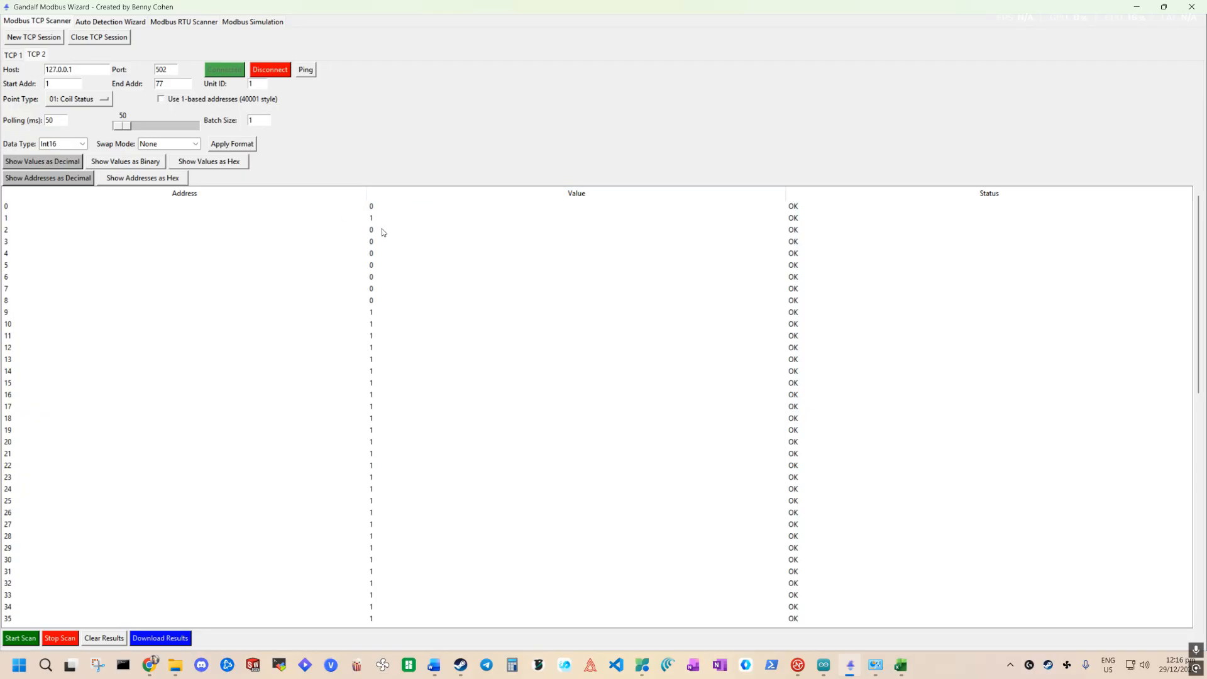
Compare the simulated register values with the coil states read in the TCP 2 session.
click(263, 21)
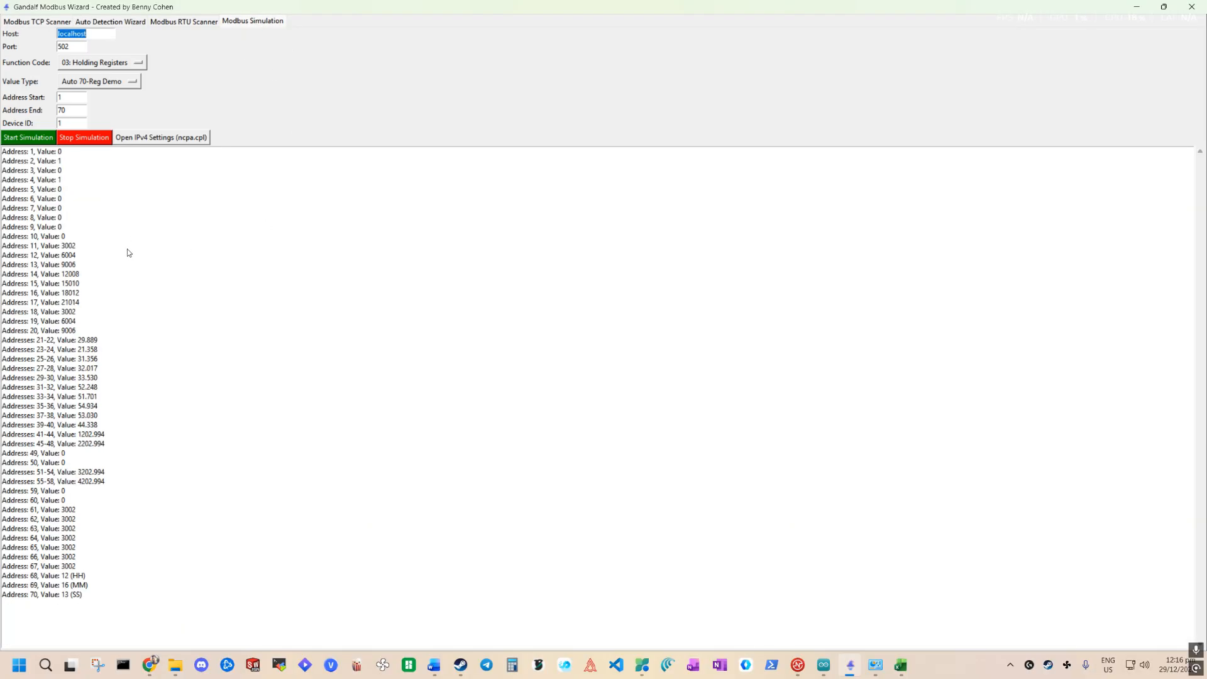
click(40, 21)
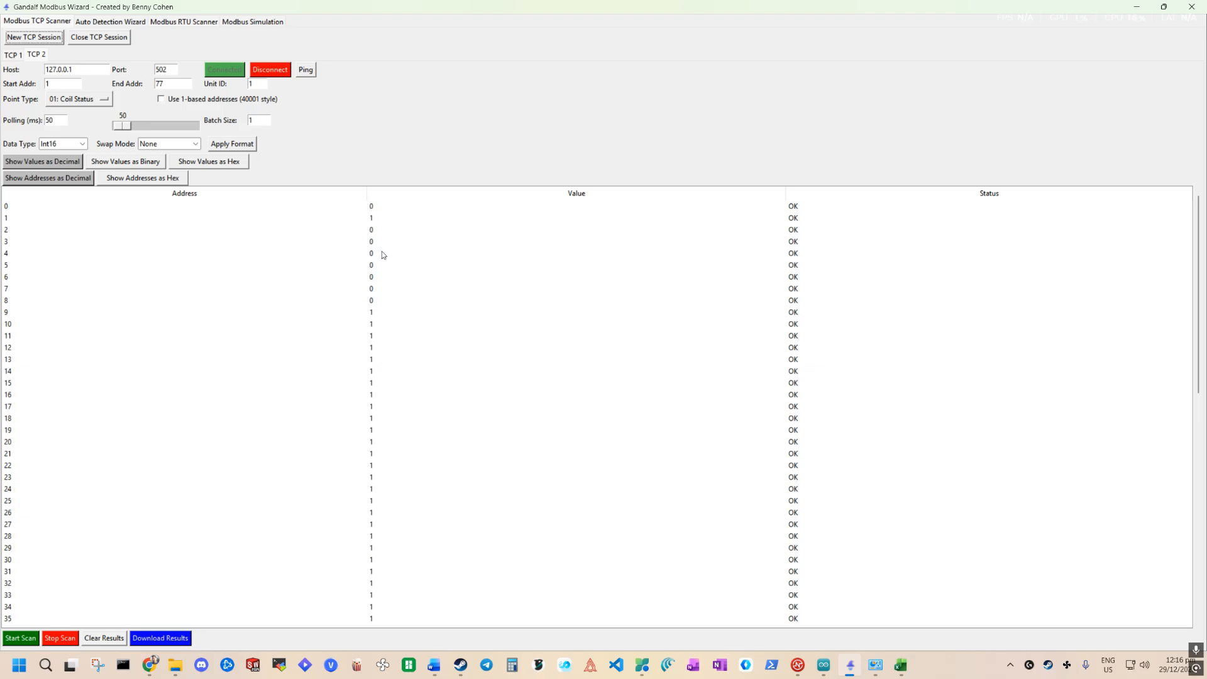
scroll(364, 505, down, 10)
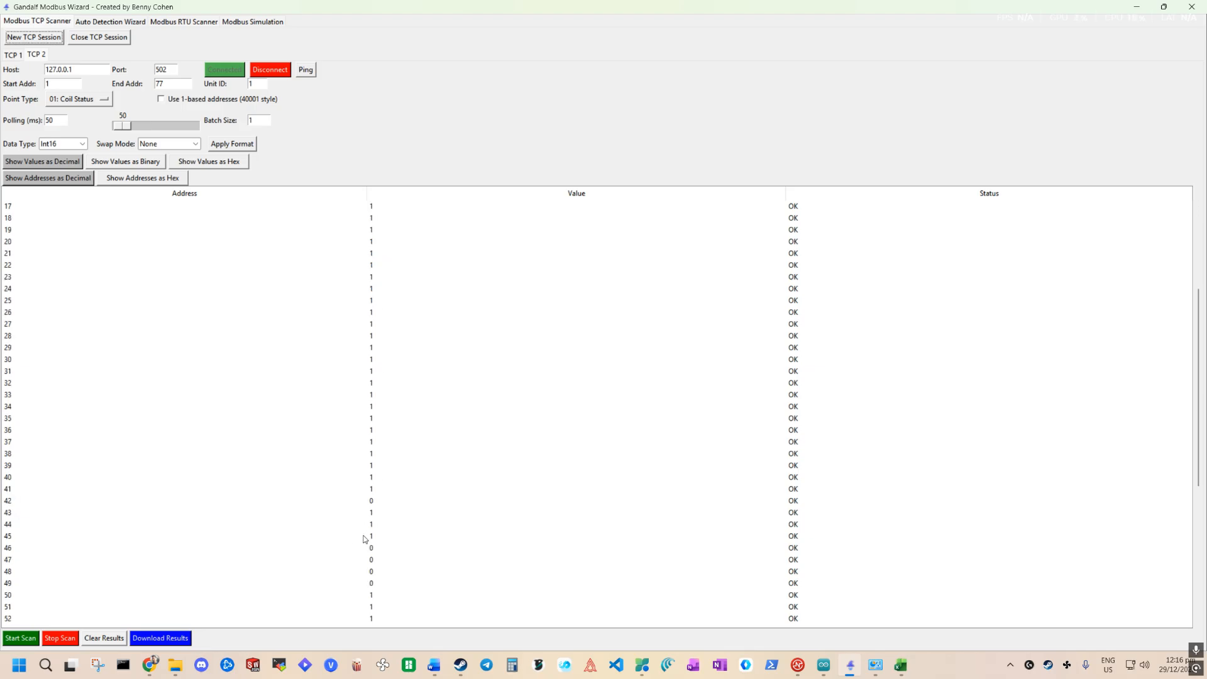
scroll(371, 415, up, 4)
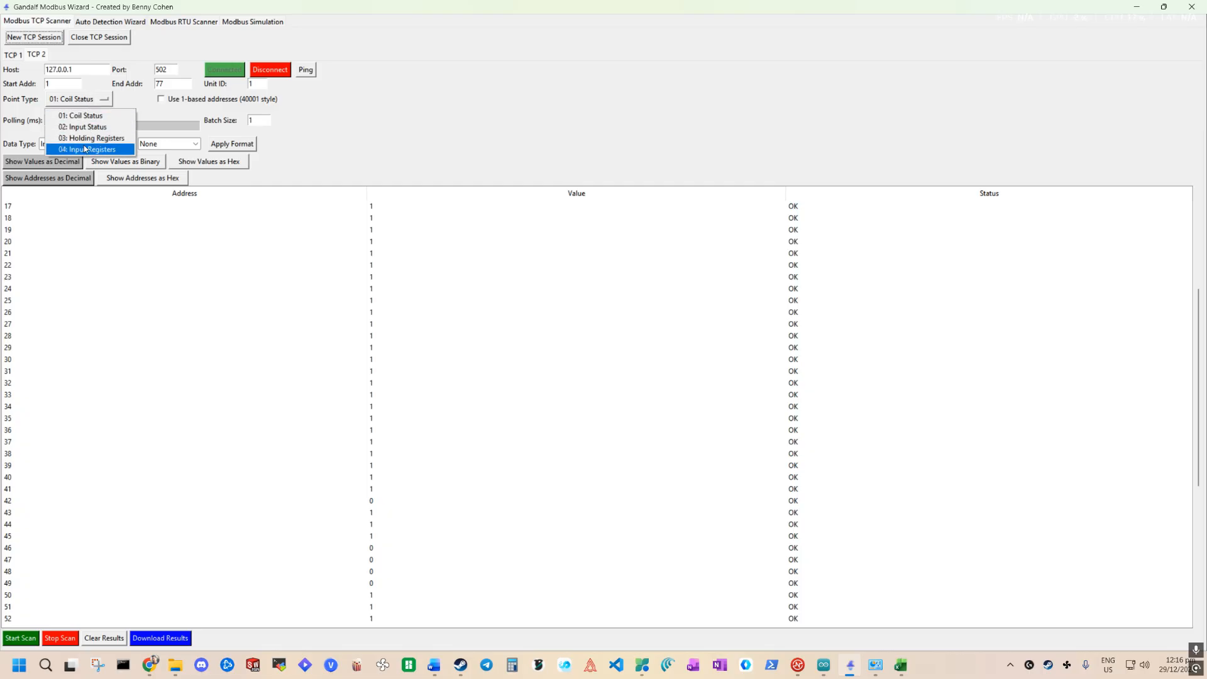
Start scanning 04: Input Registers in a third connected TCP session and narrow its Address column.
click(90, 138)
click(81, 99)
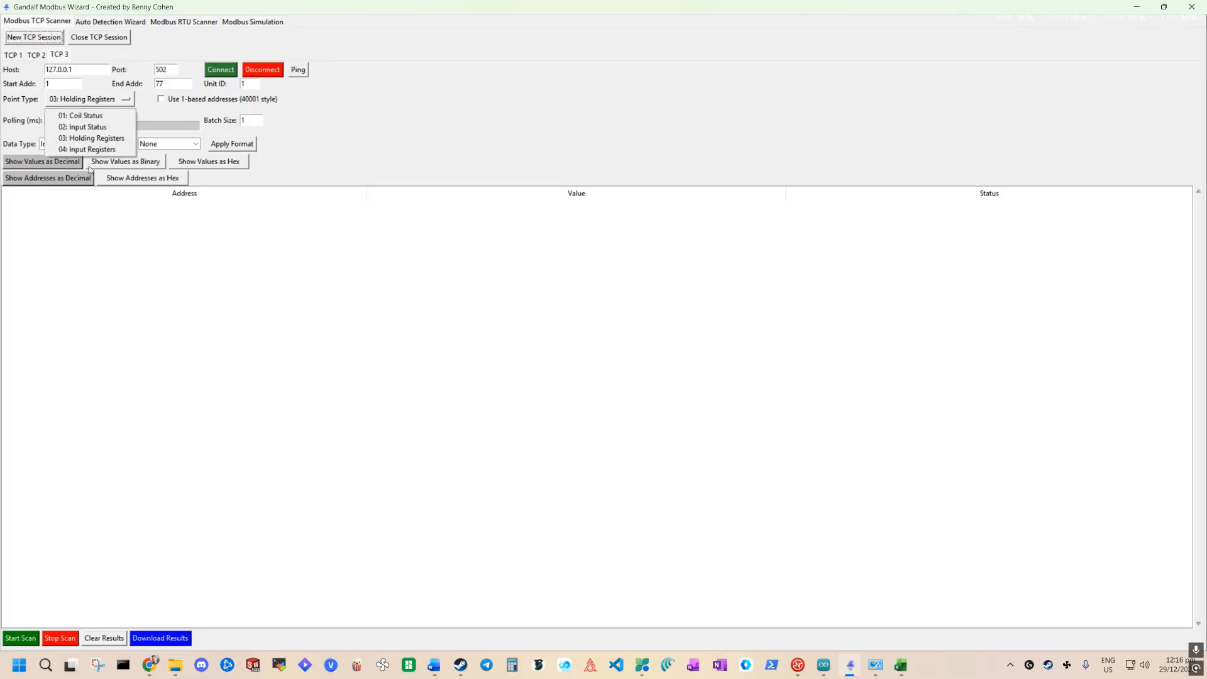
click(90, 138)
click(71, 95)
click(87, 149)
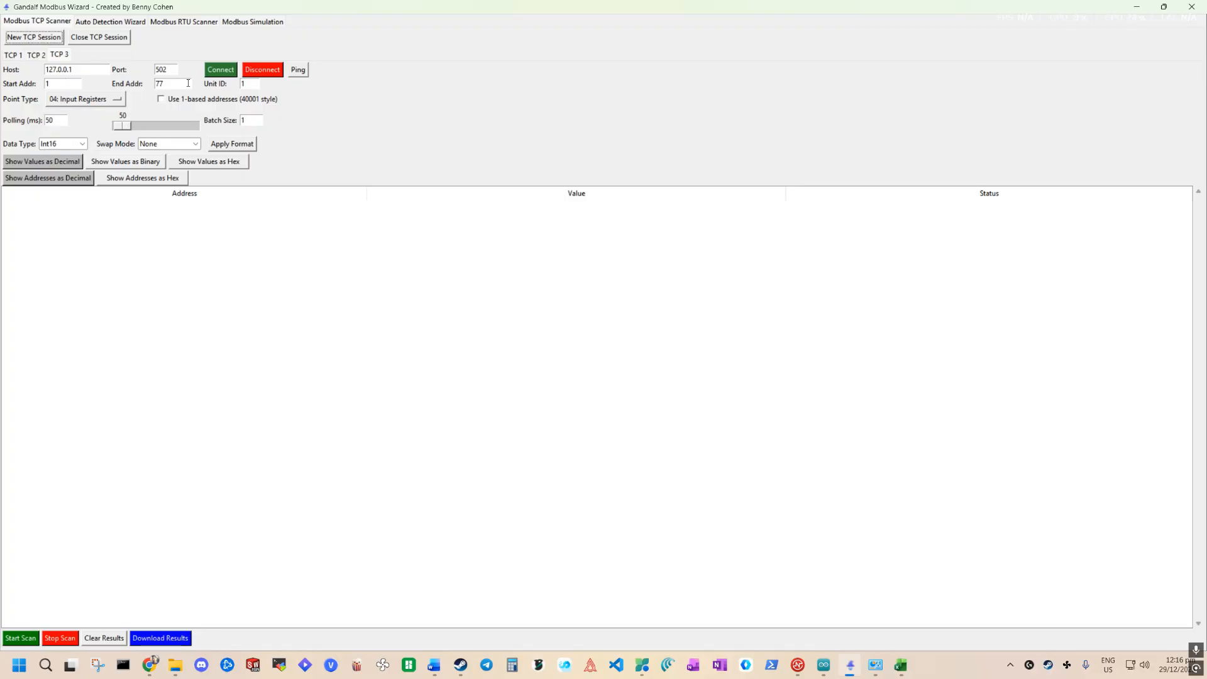
click(21, 638)
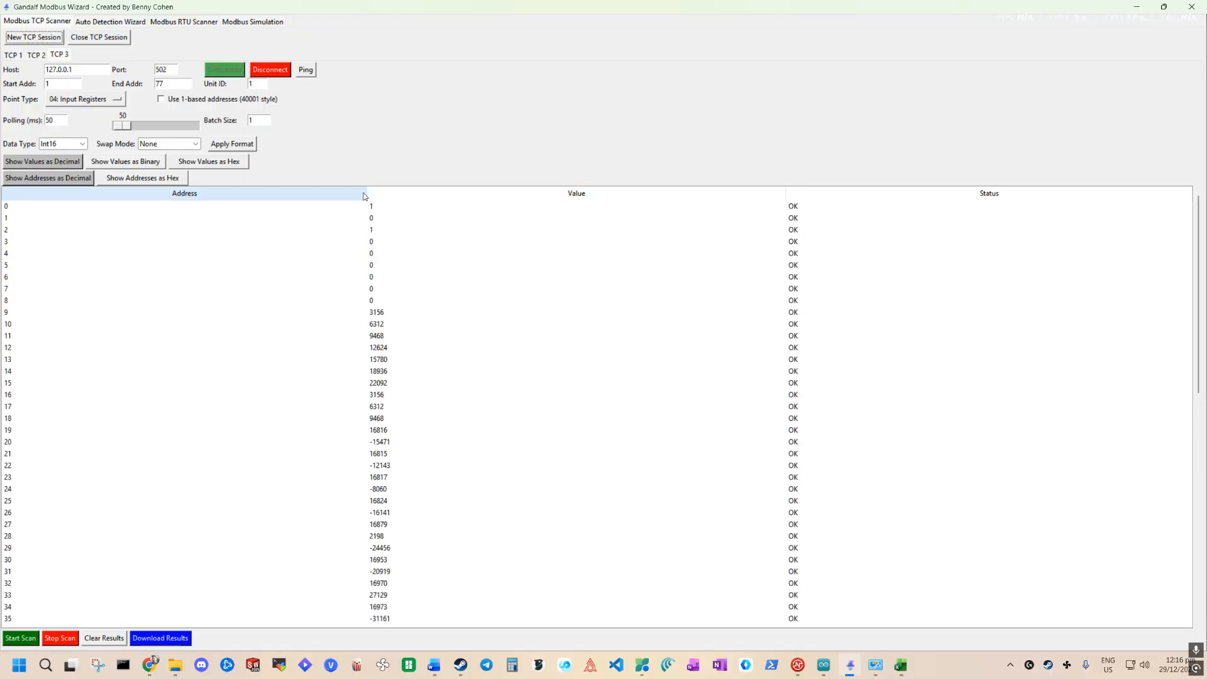
drag(368, 197, 105, 207)
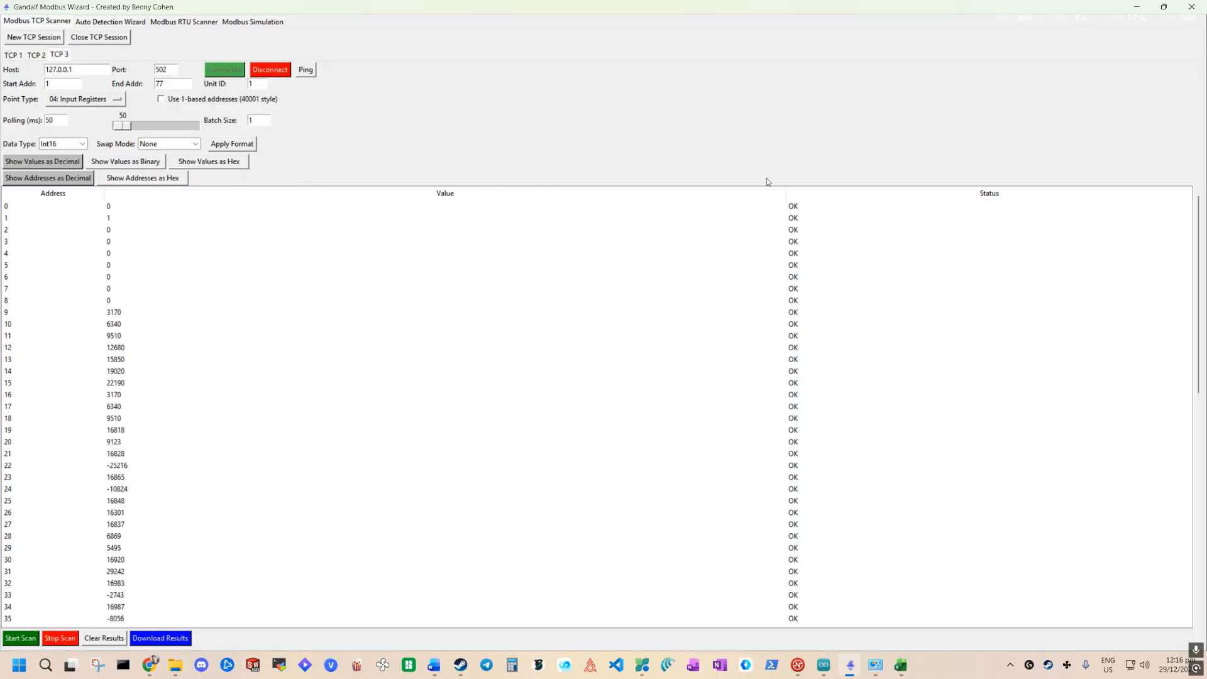
Narrow the Value column in the TCP 3 session and close the extra TCP sessions.
drag(784, 193, 288, 195)
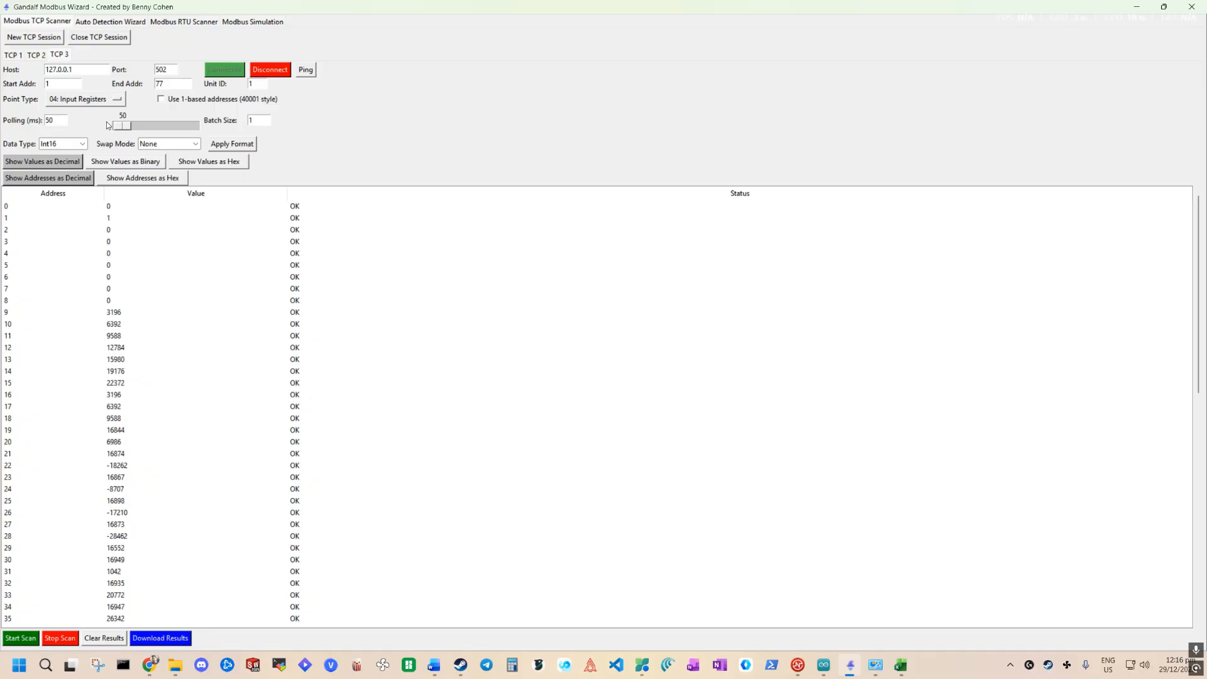
click(104, 42)
click(107, 41)
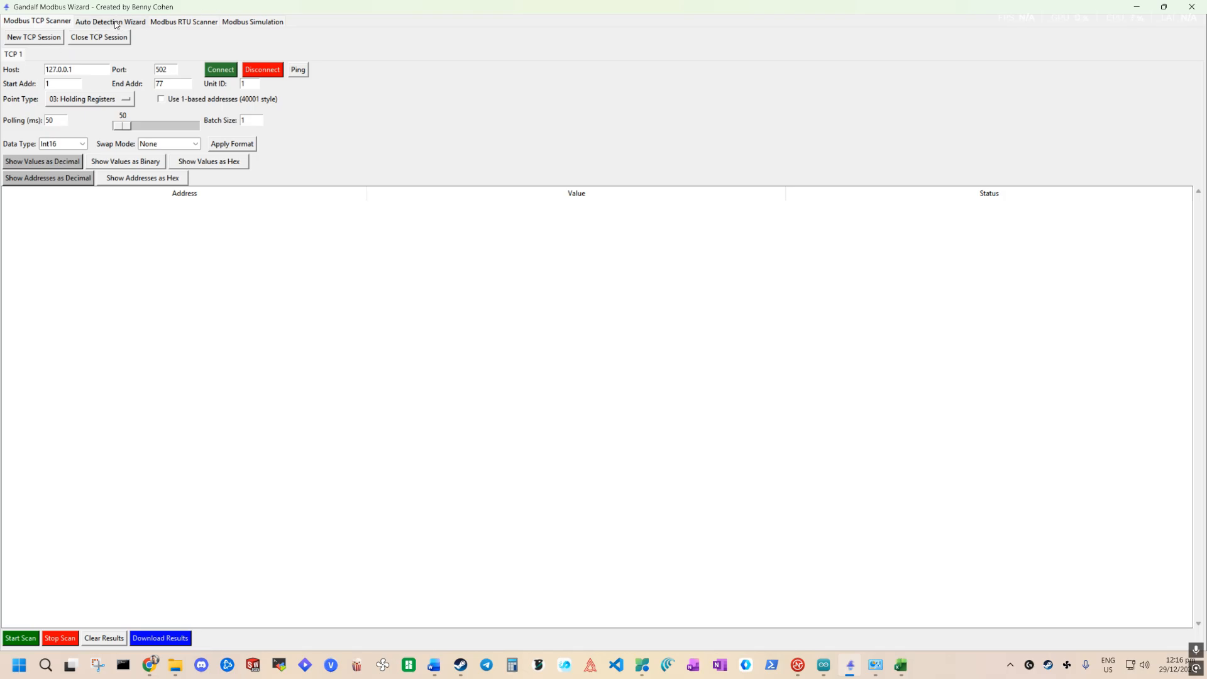
Configure auto detection for COM7 with device IDs 4 to 6, excluding baudrates 9600, 19200 and 38400.
click(123, 22)
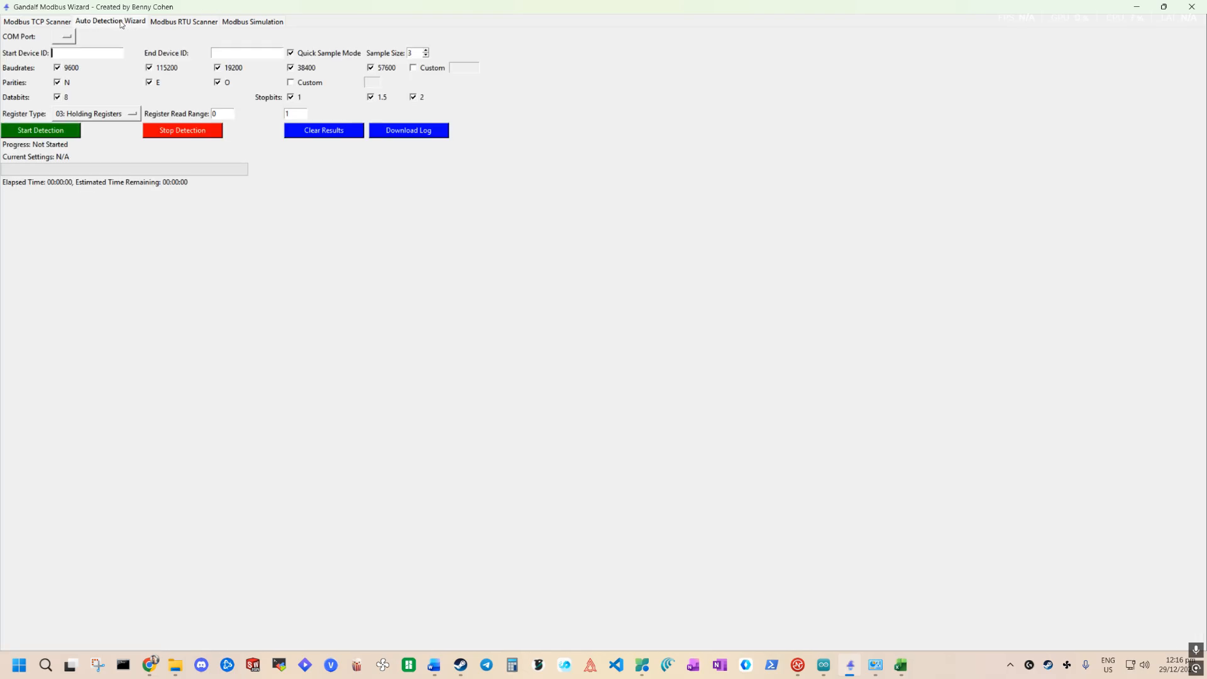
click(71, 38)
click(104, 53)
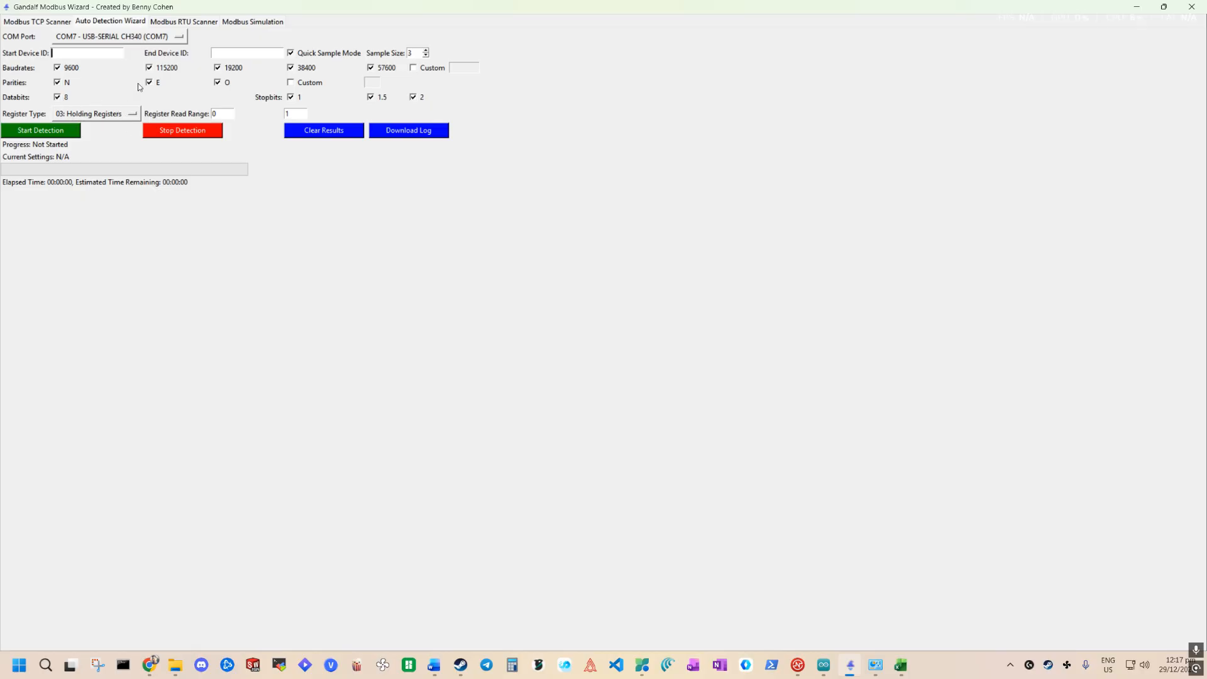
click(246, 50)
click(225, 67)
click(307, 68)
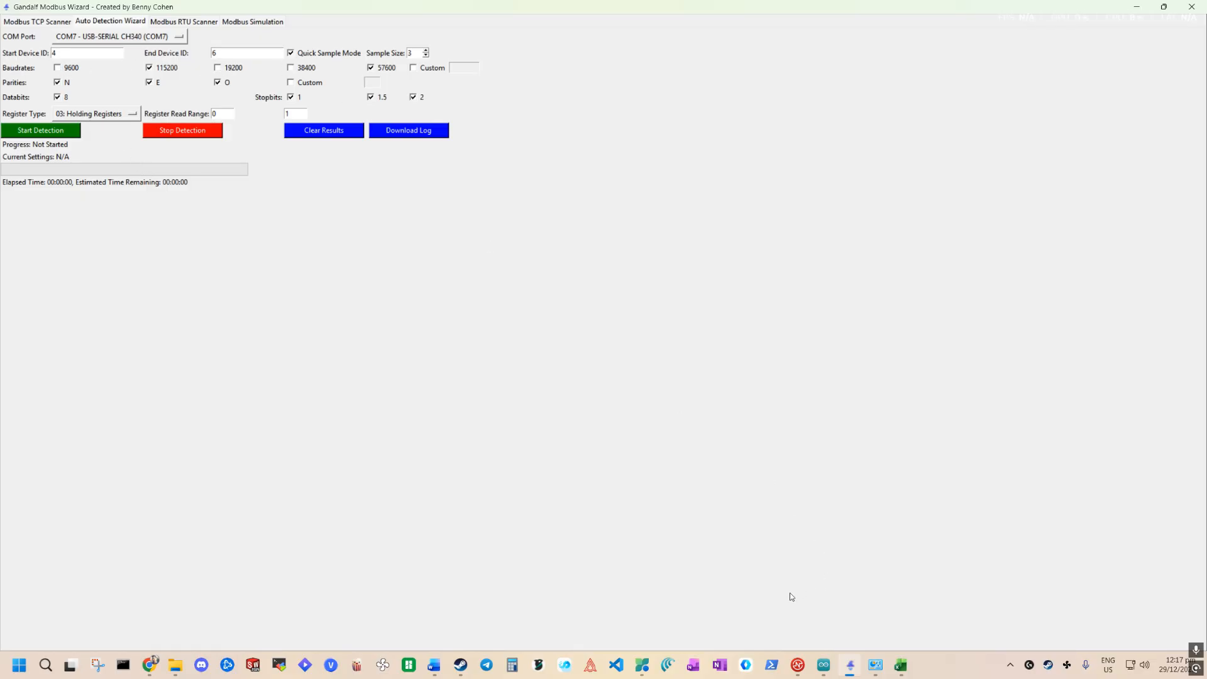
Check the slave's serial settings in the Arduino IDE sketch, exclude baudrate 57600 in the detection wizard and start the detection.
click(824, 665)
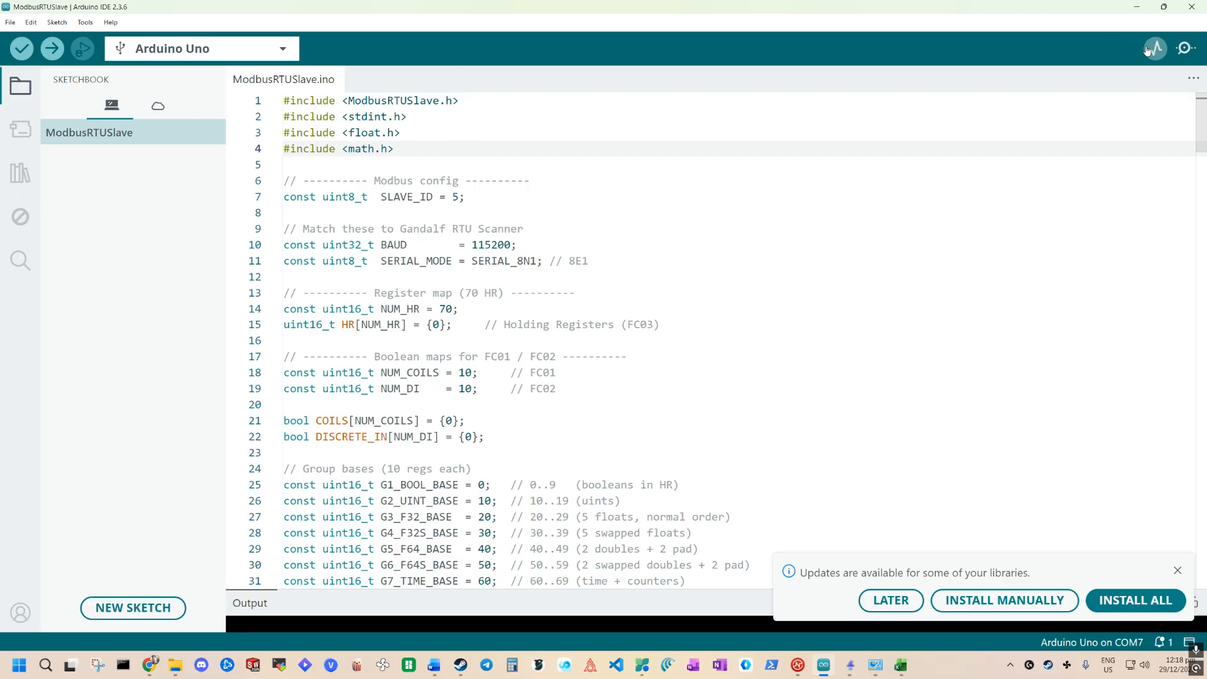
click(1139, 9)
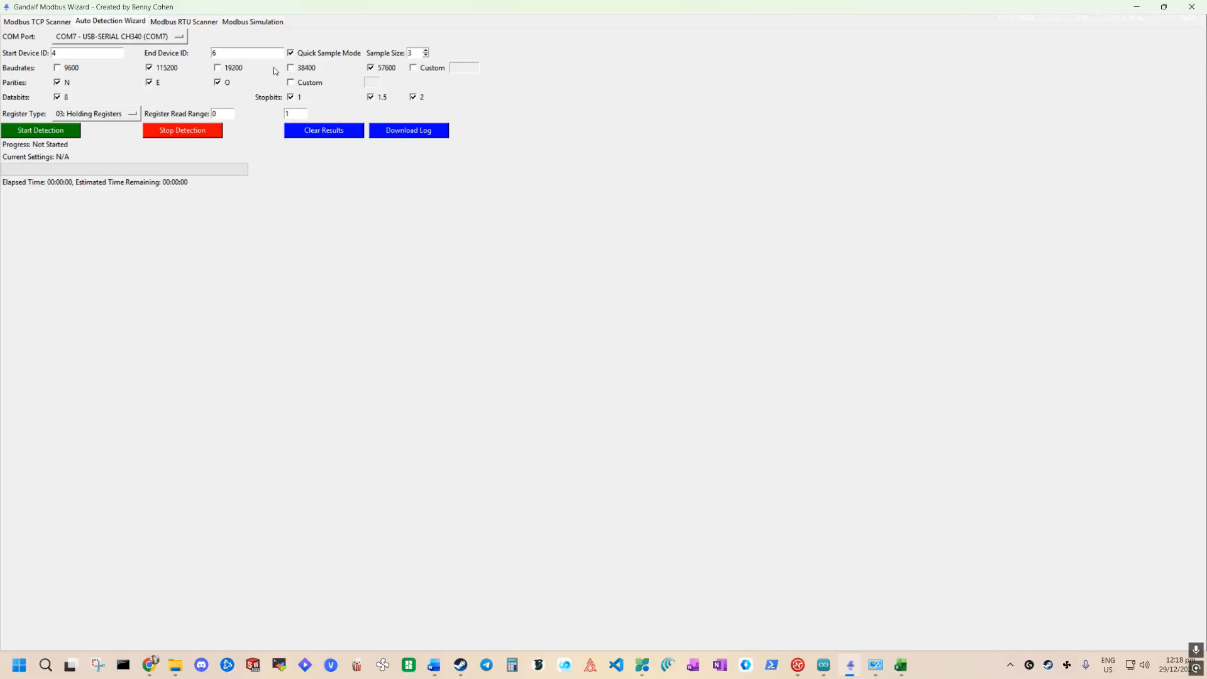
click(376, 69)
click(49, 137)
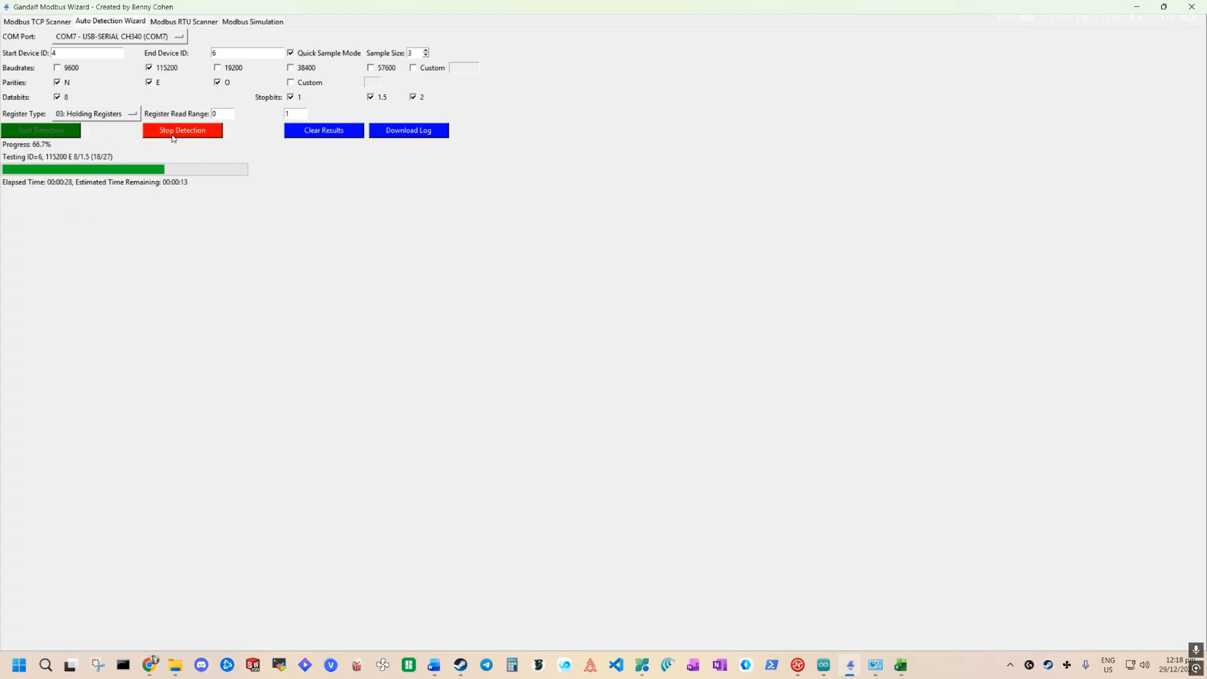
Stop the running Modbus simulation and restart it with end address 20 and randomly generated values.
click(240, 23)
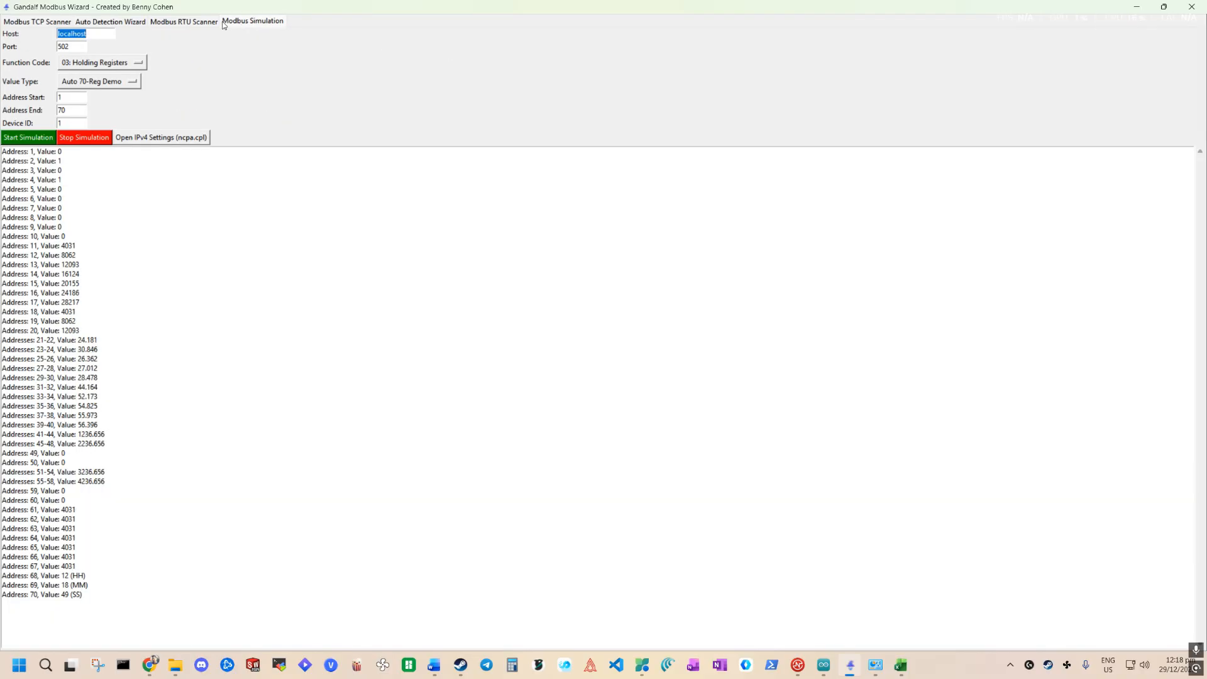
click(84, 137)
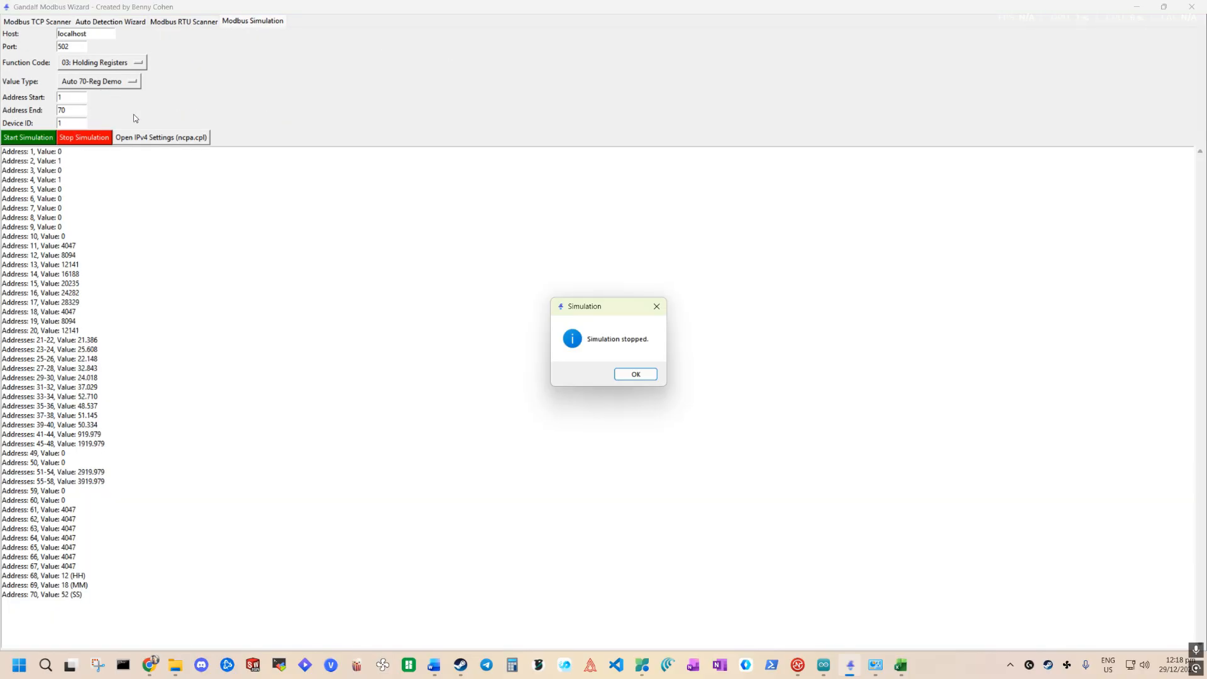
click(637, 374)
double_click(76, 110)
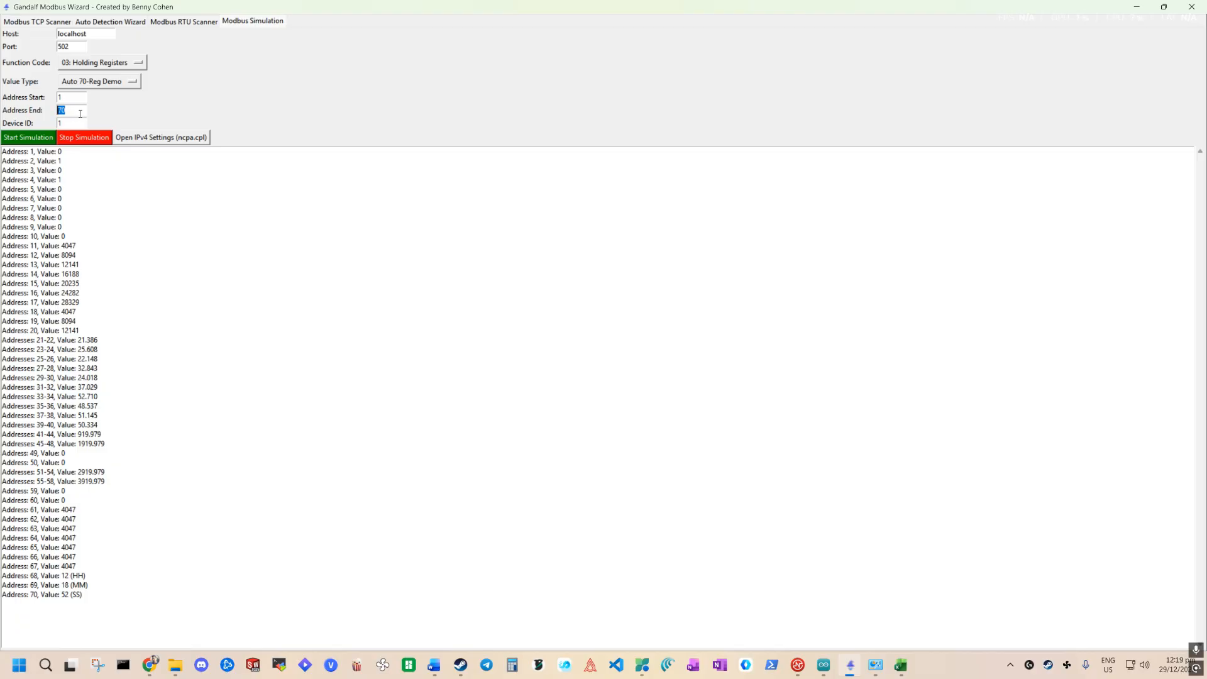
text(20)
click(62, 202)
click(21, 138)
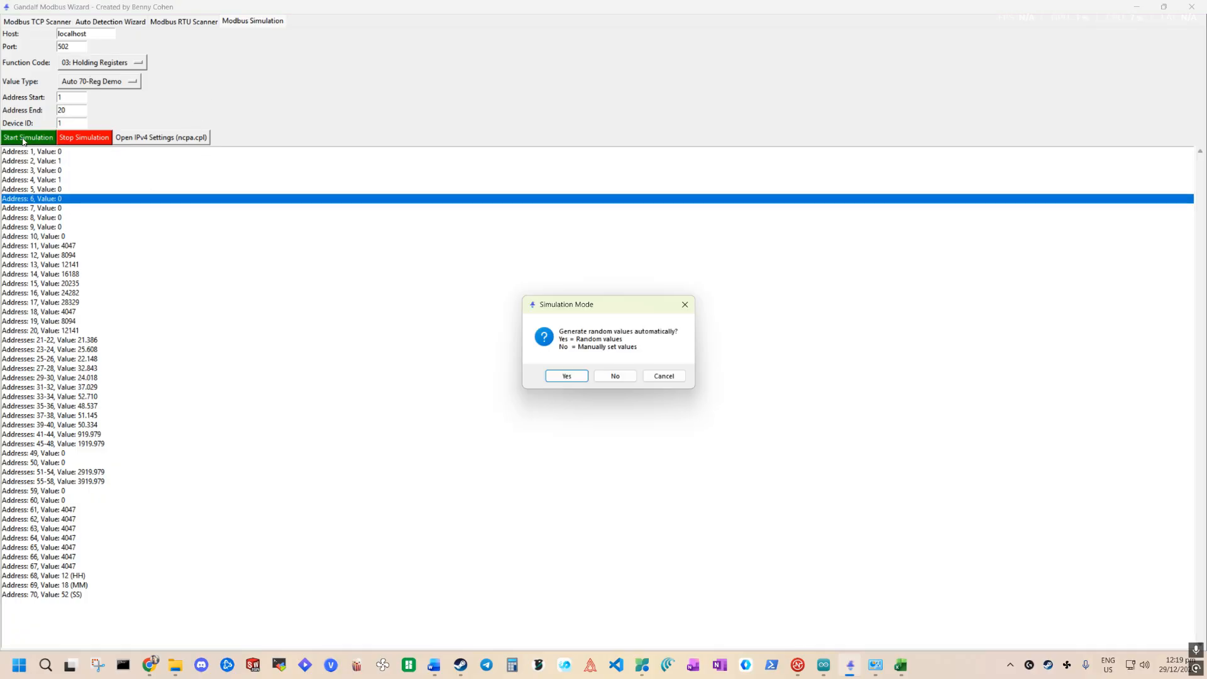
click(567, 376)
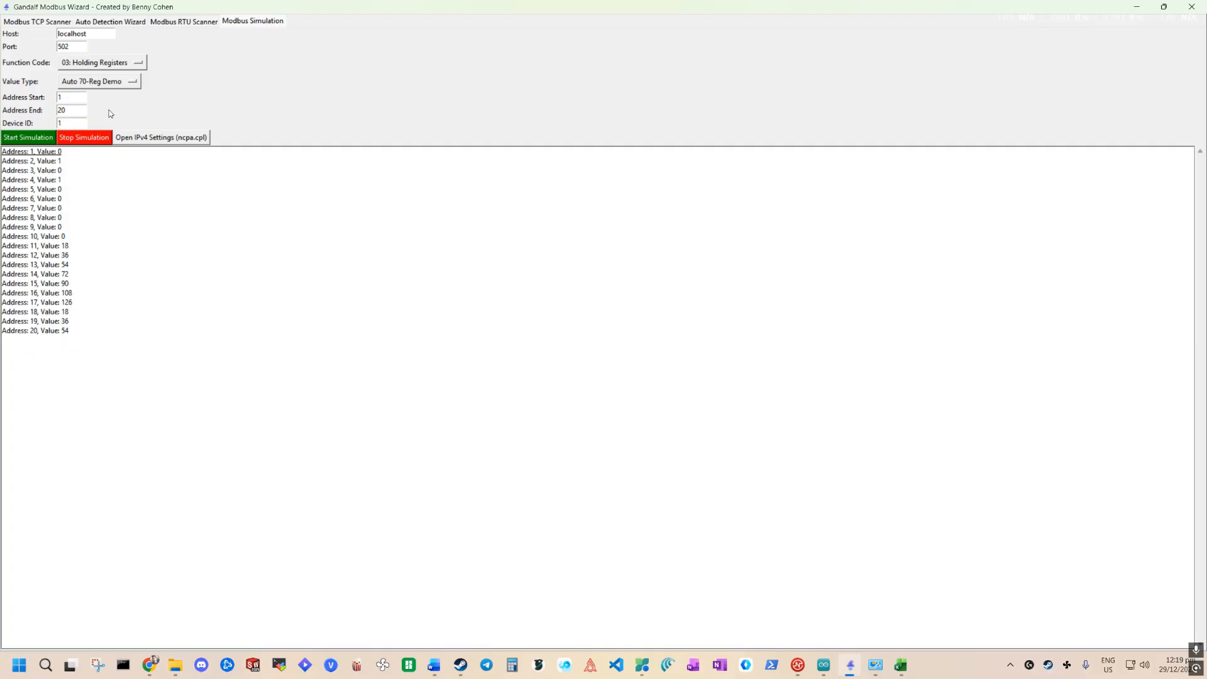
Change the simulation's value type to Integer and restart it with random values.
click(113, 83)
click(88, 98)
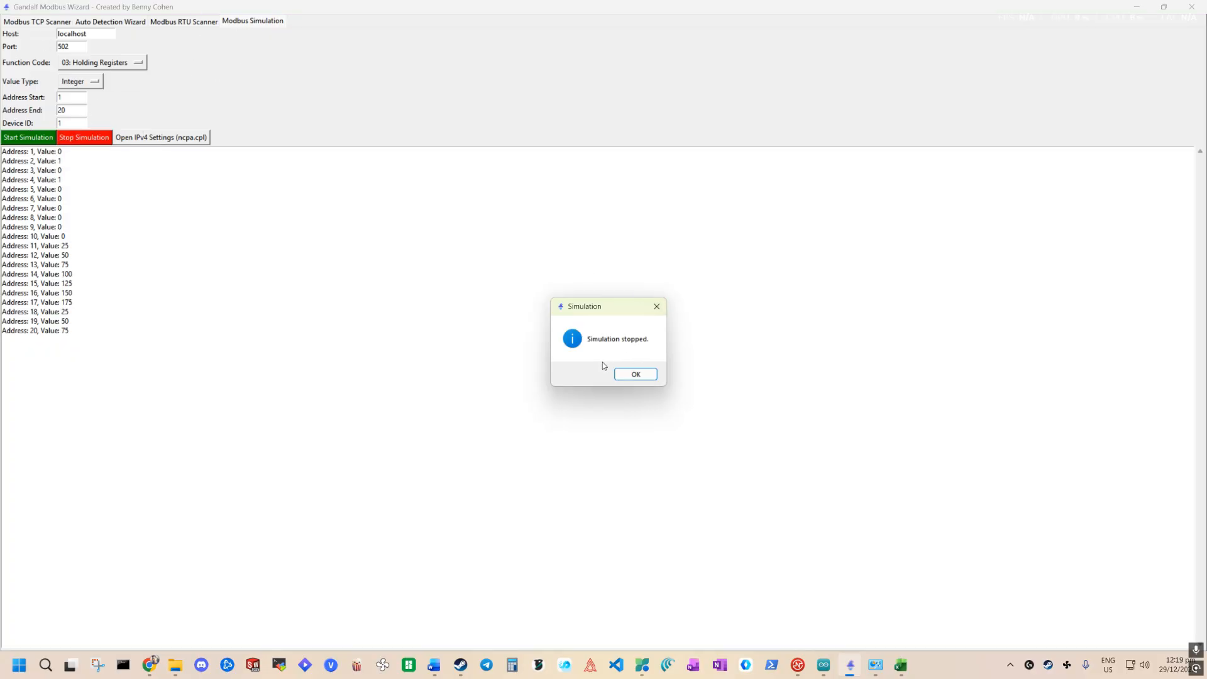
key(Return)
click(566, 376)
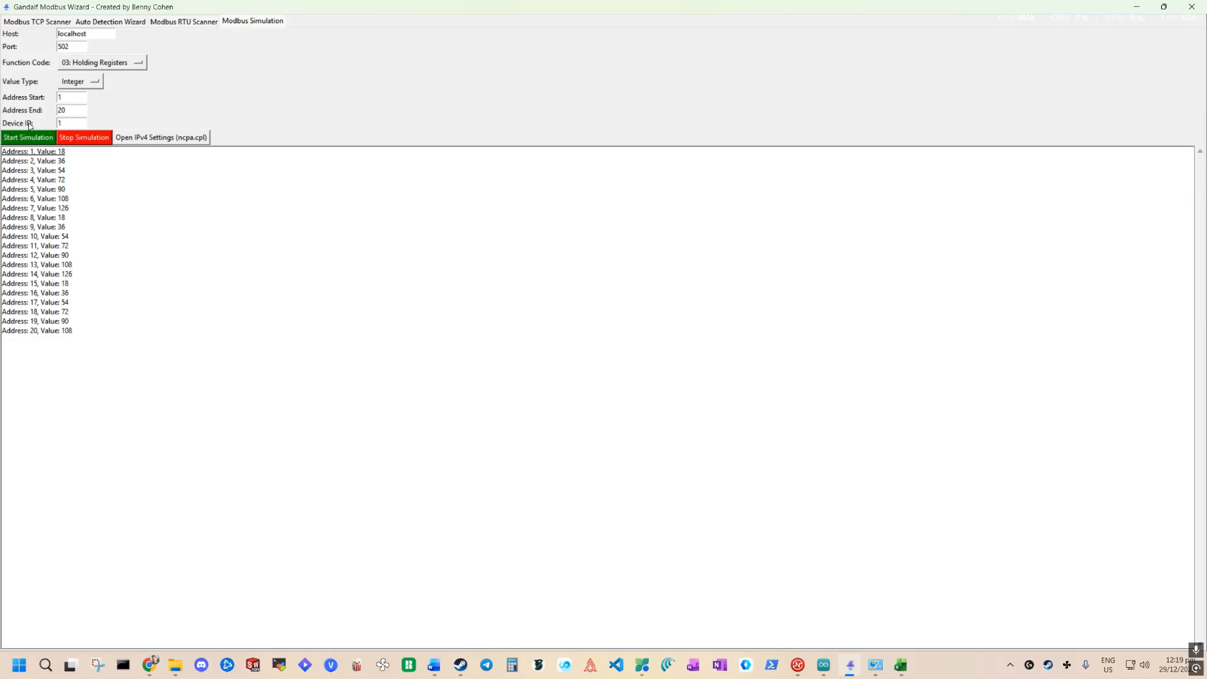
Connect the TCP 1 session, scan its holding registers and review the statuses across the address range.
click(37, 21)
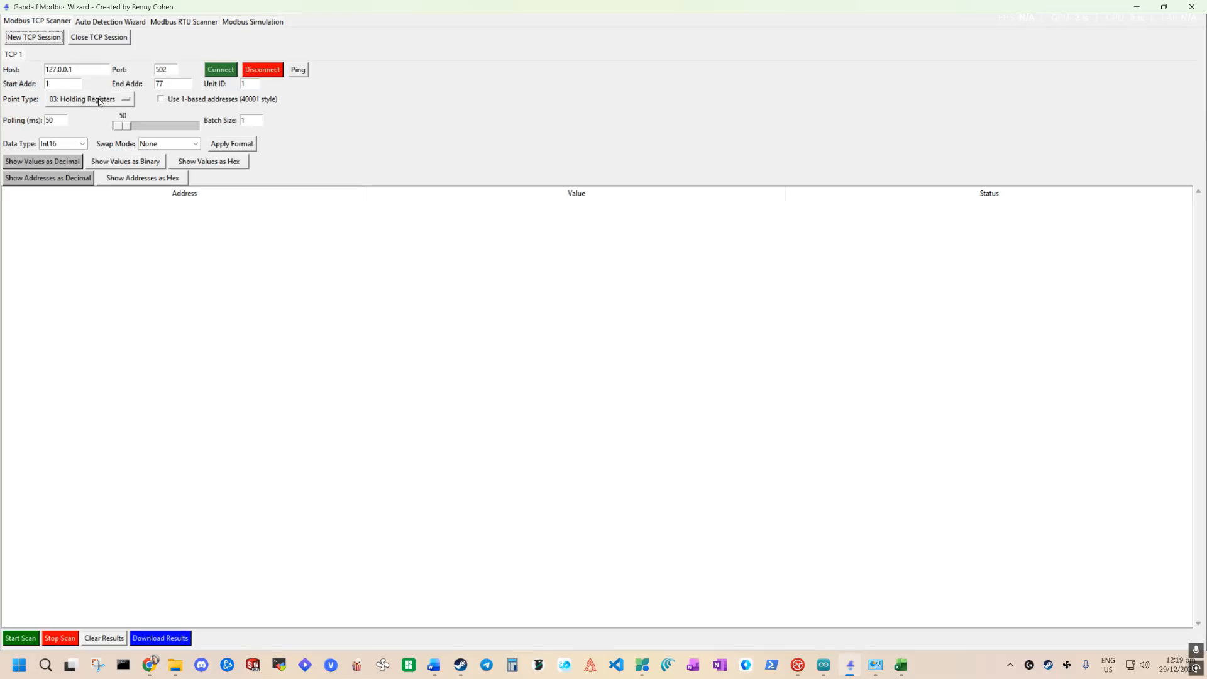
click(222, 70)
click(32, 639)
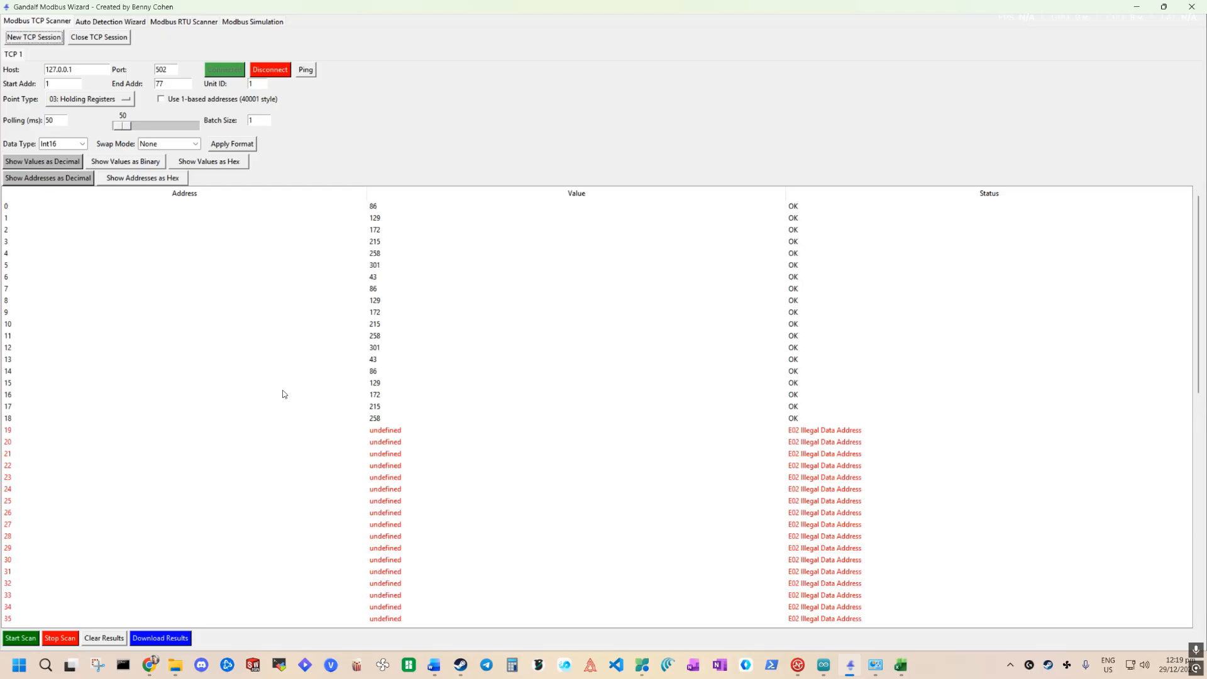
scroll(385, 464, down, 20)
scroll(404, 503, down, 16)
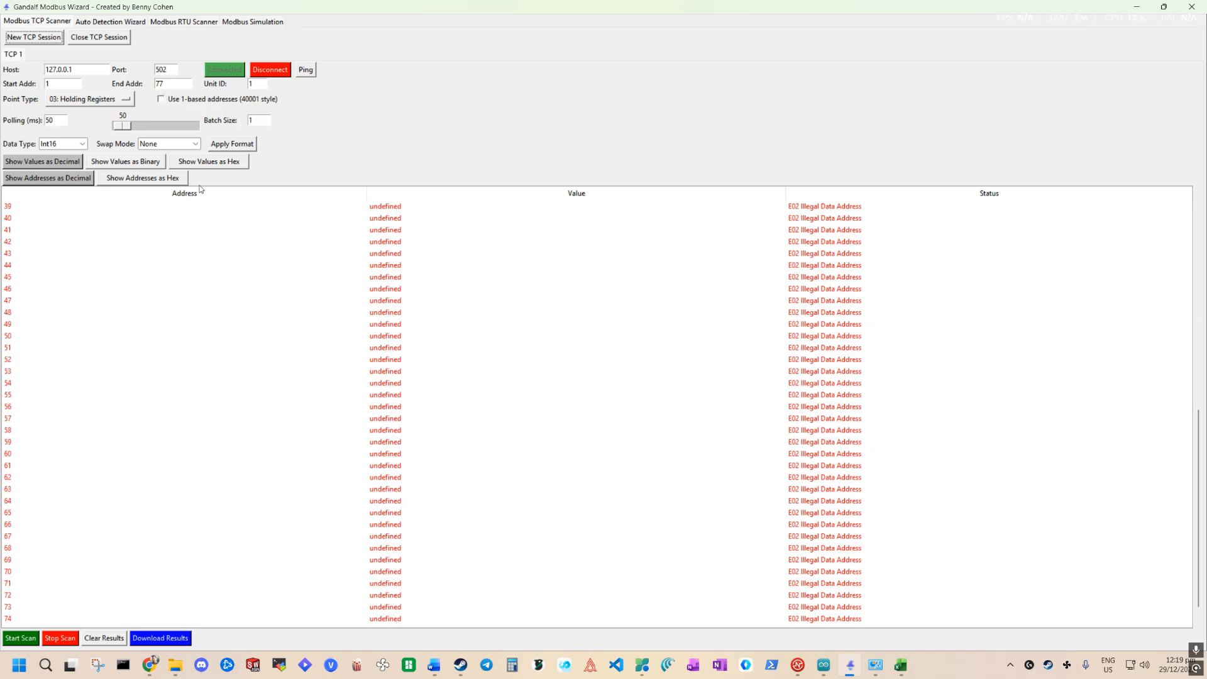
scroll(352, 497, up, 7)
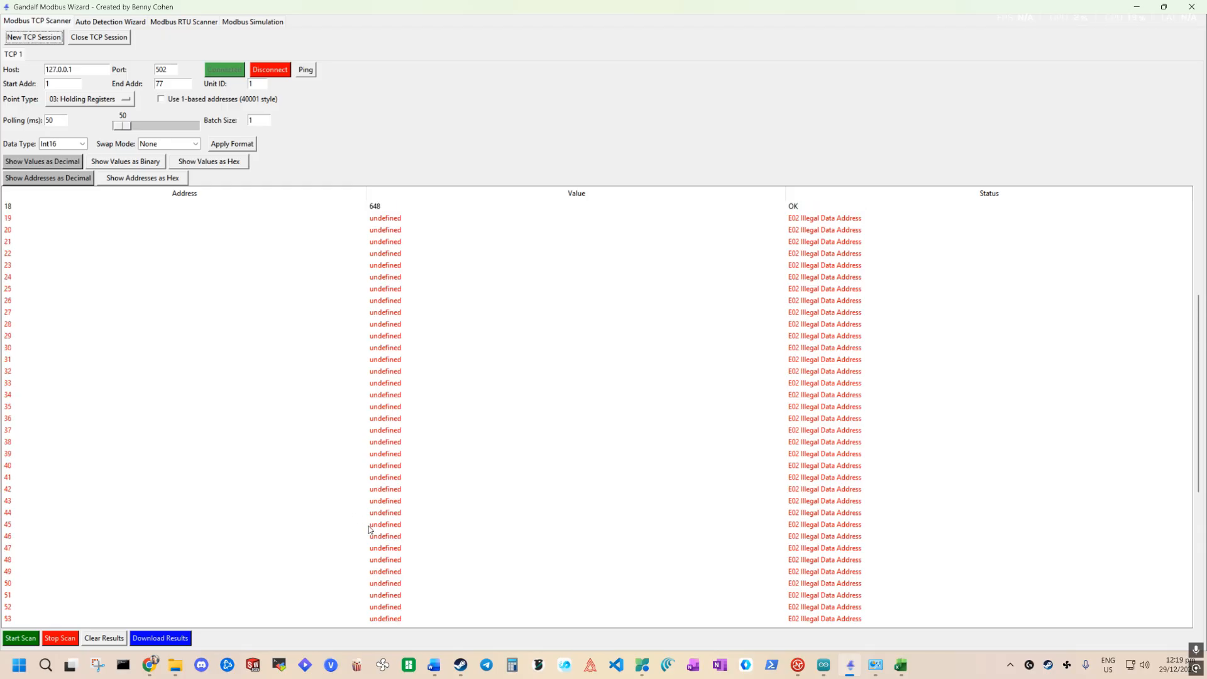
Return to the auto detection, accept the detected COM7 connection and start the RTU 1 scan.
click(126, 23)
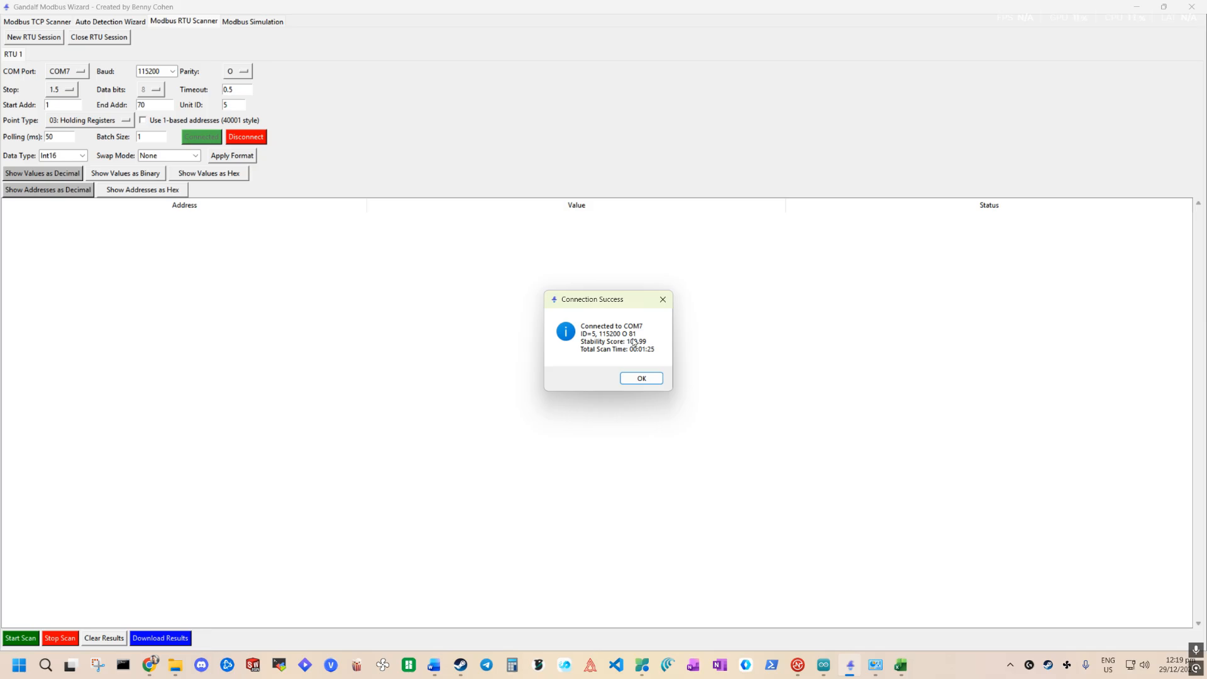
click(642, 378)
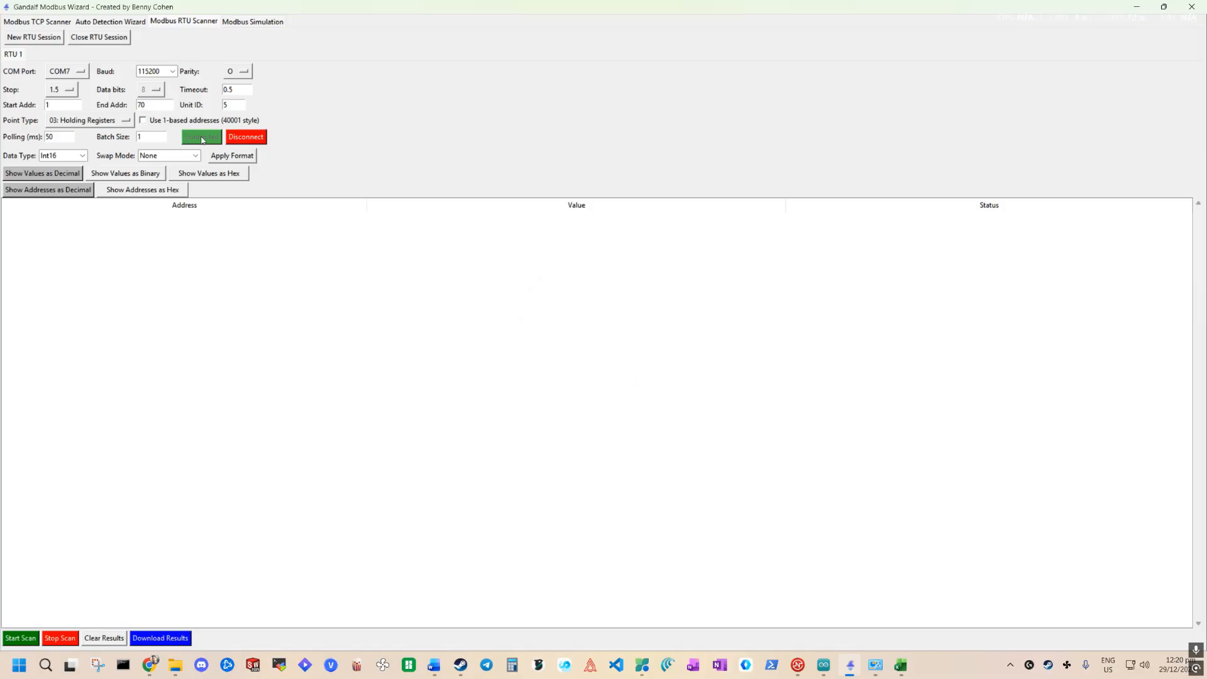
click(39, 638)
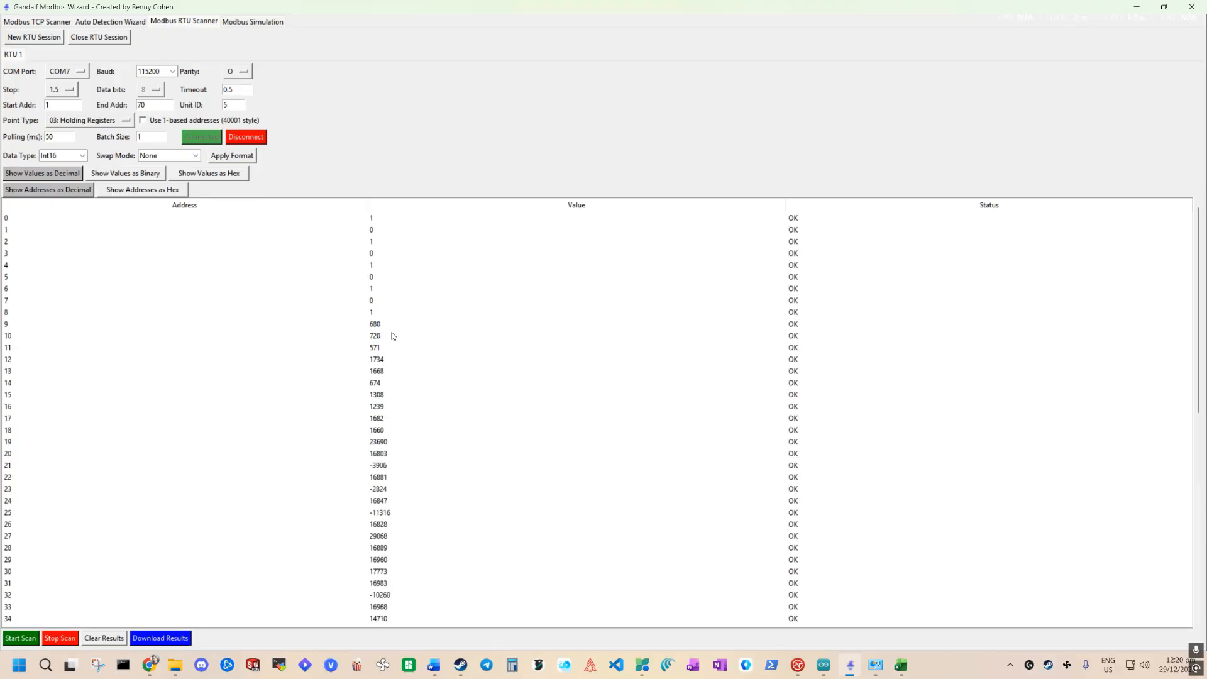
Examine the register group map in the Arduino IDE sketch and compare it with the scanned RTU values.
click(823, 664)
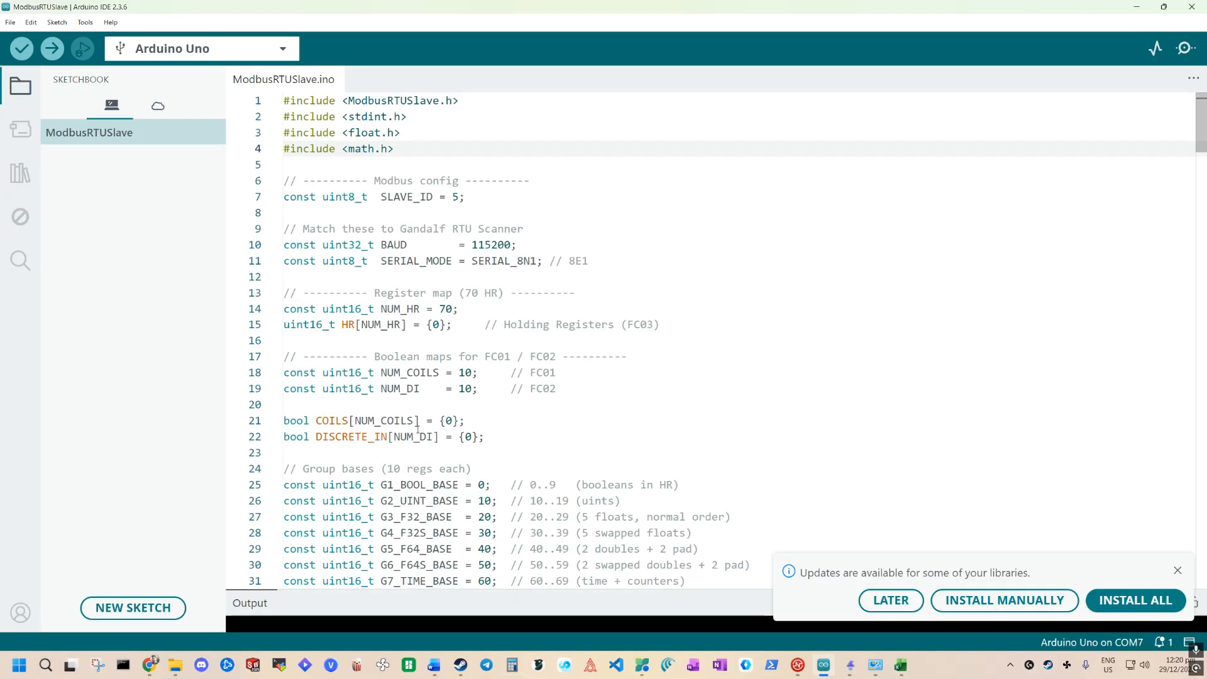
scroll(547, 434, down, 3)
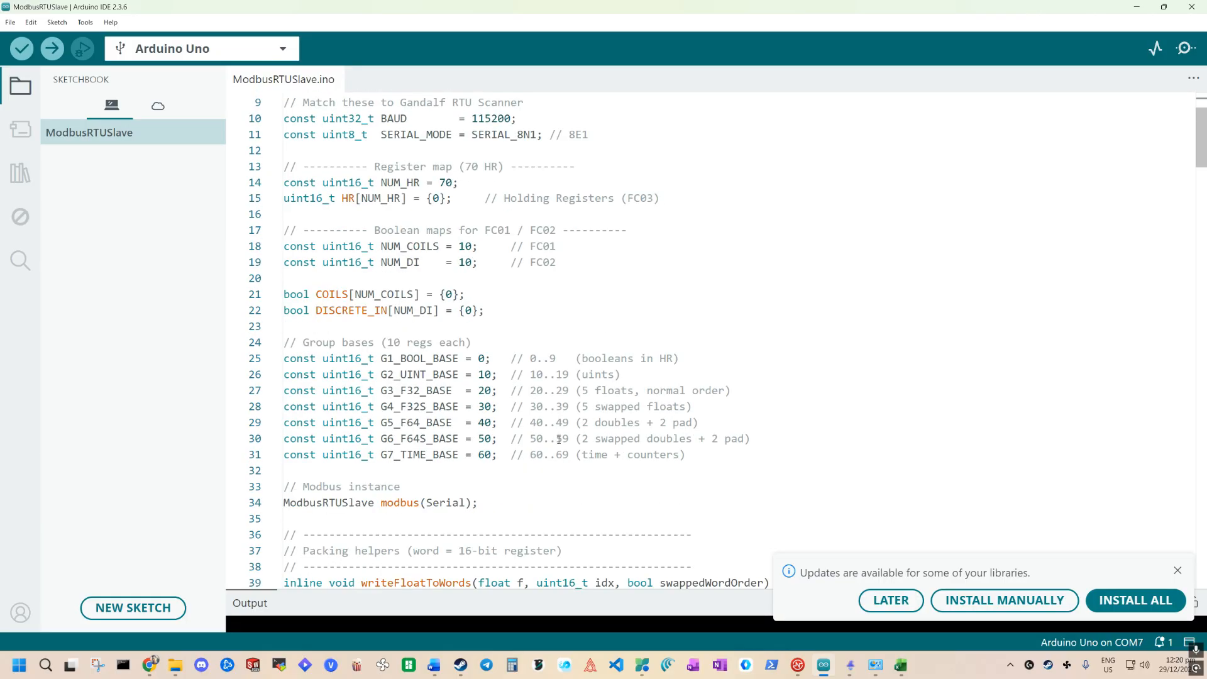
click(1137, 8)
scroll(302, 503, down, 3)
scroll(252, 604, down, 6)
scroll(314, 566, down, 2)
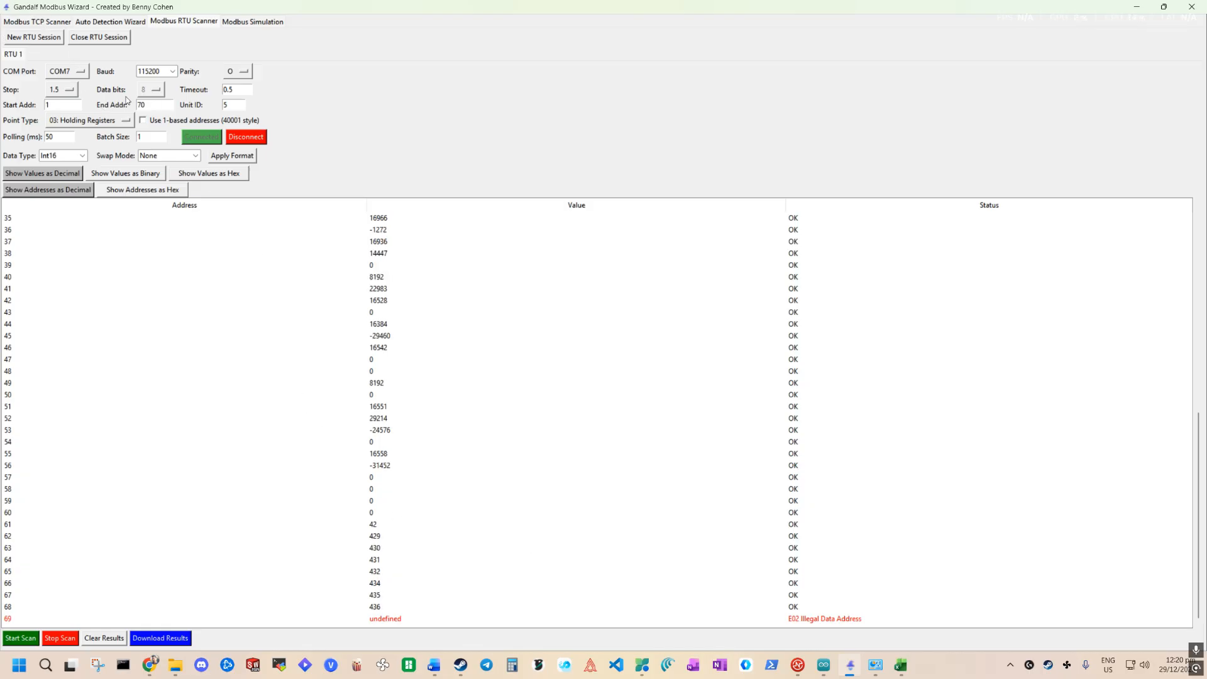
scroll(252, 291, up, 5)
scroll(233, 346, up, 5)
scroll(258, 393, up, 2)
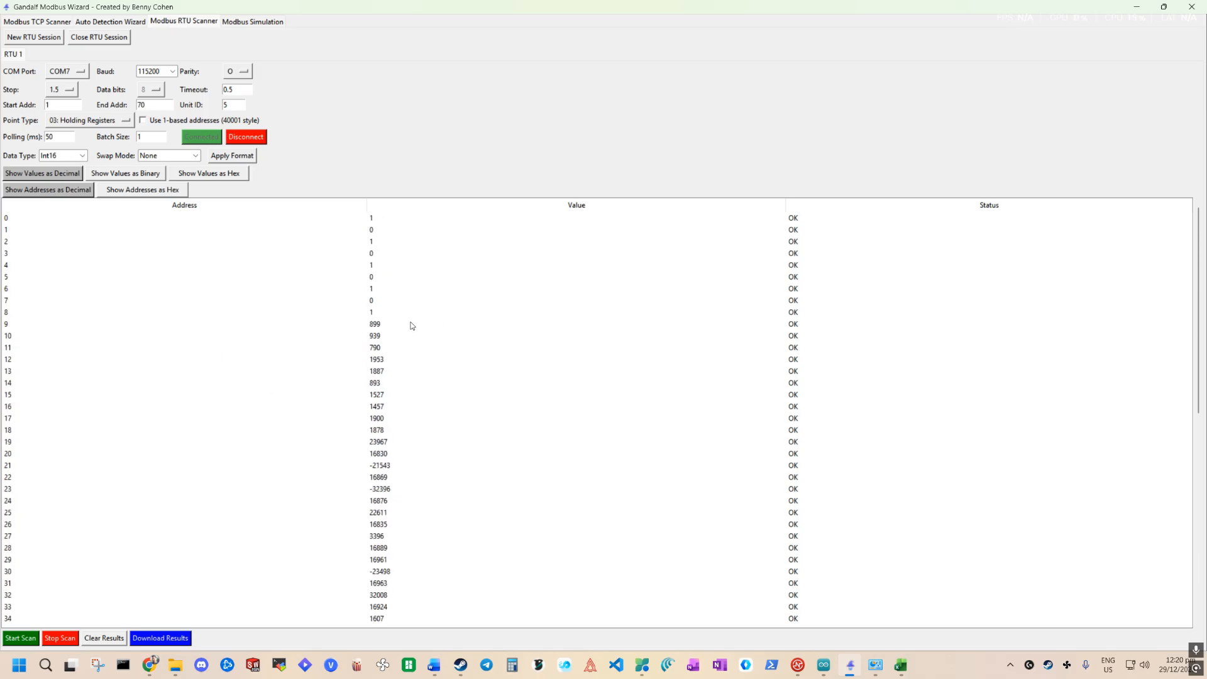
Read the RTU registers as Float32 with Word Swap and check the swapped float rows from 28-29 to 36-37.
click(82, 155)
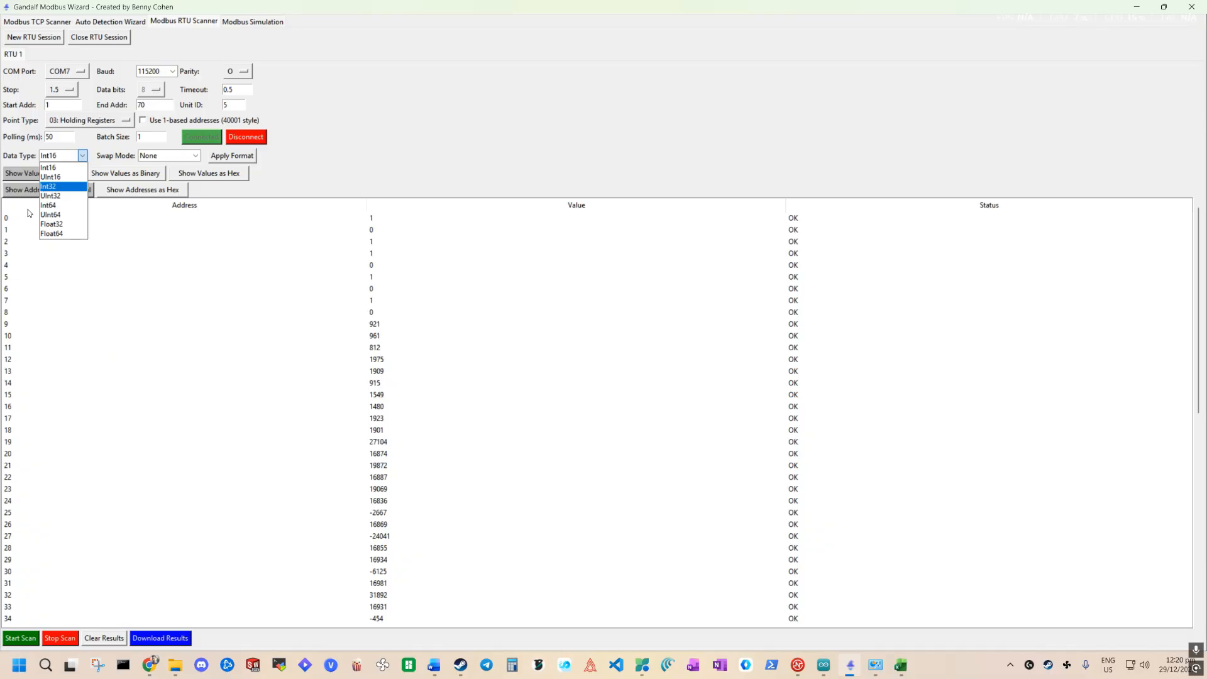
click(54, 227)
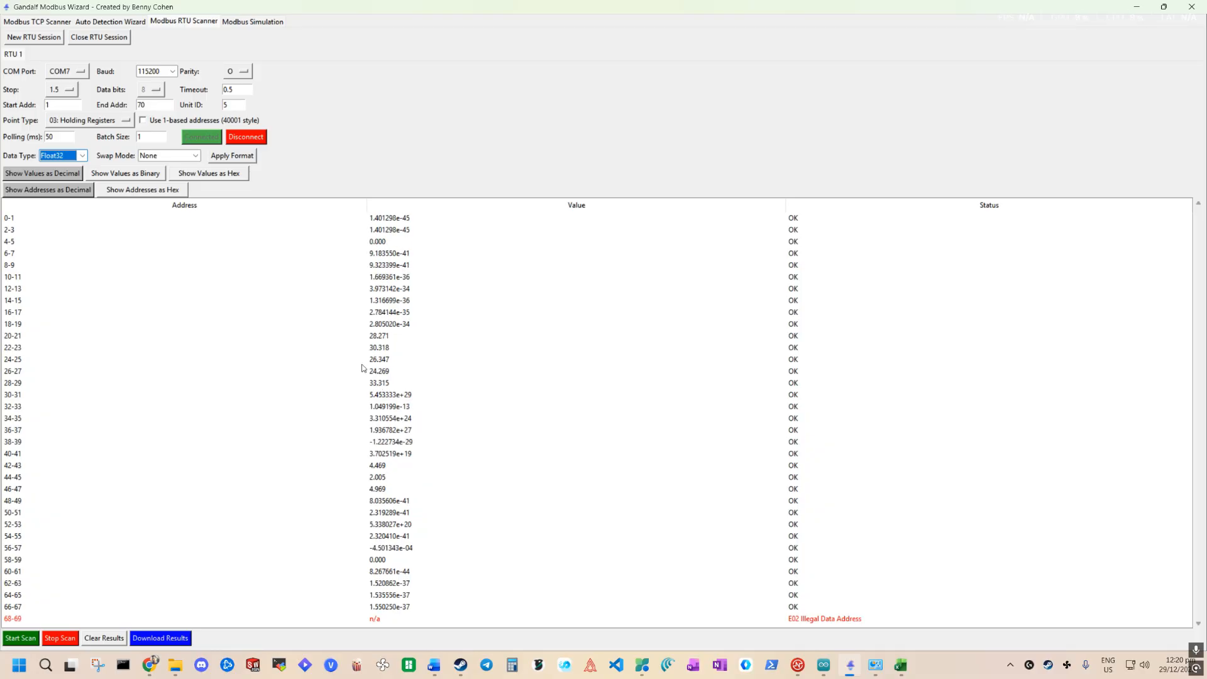
click(171, 156)
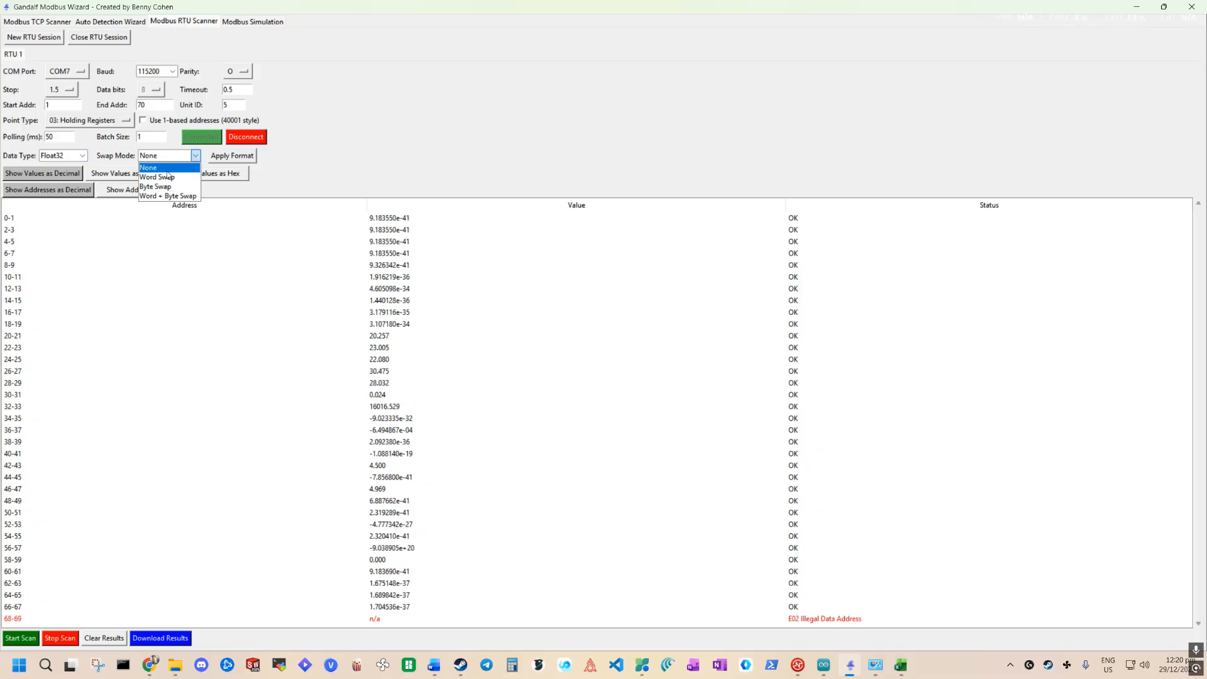
click(160, 186)
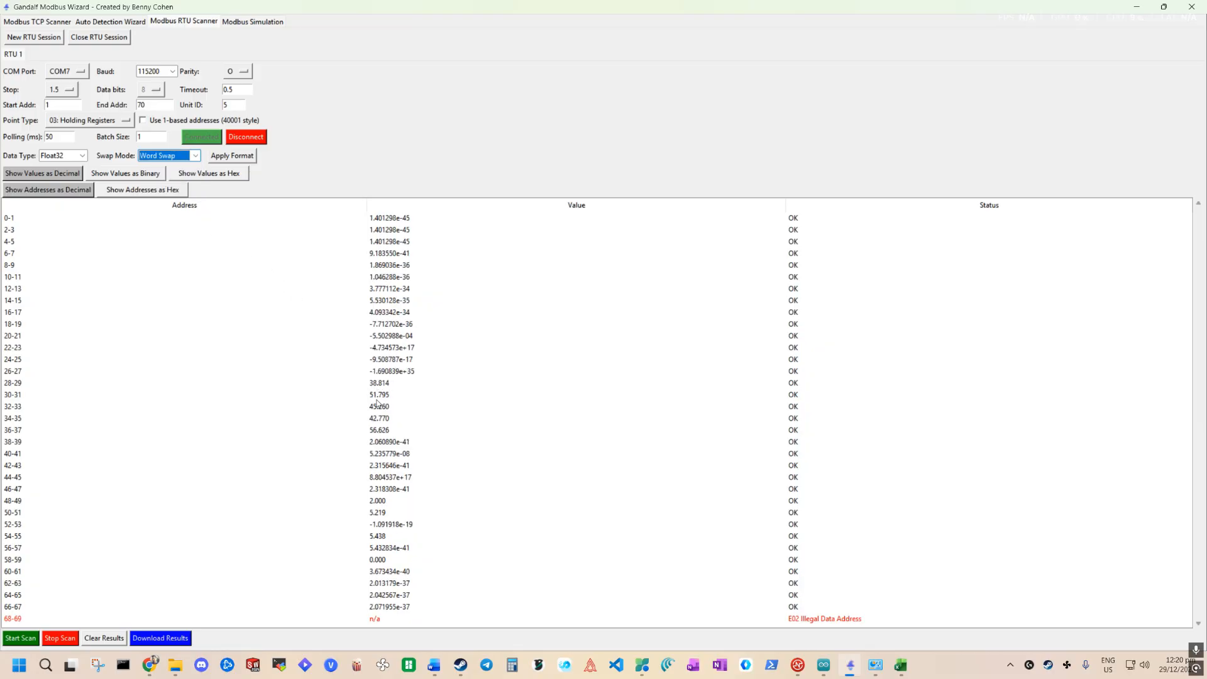
click(388, 433)
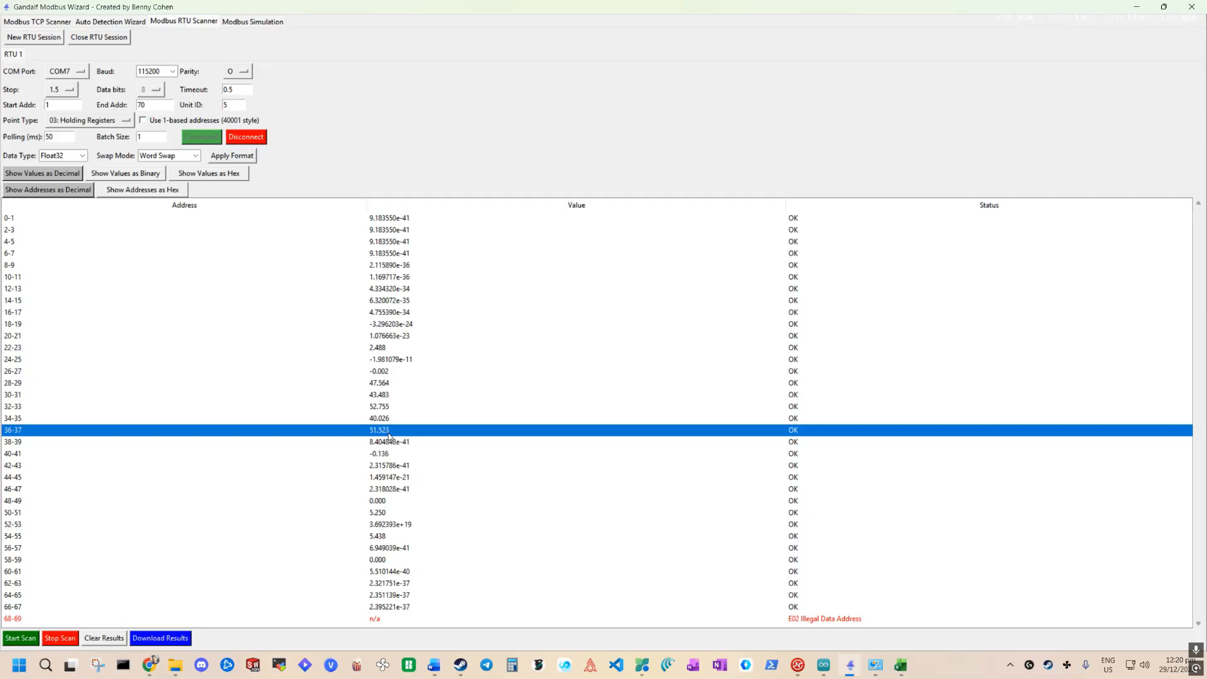
click(384, 383)
click(380, 430)
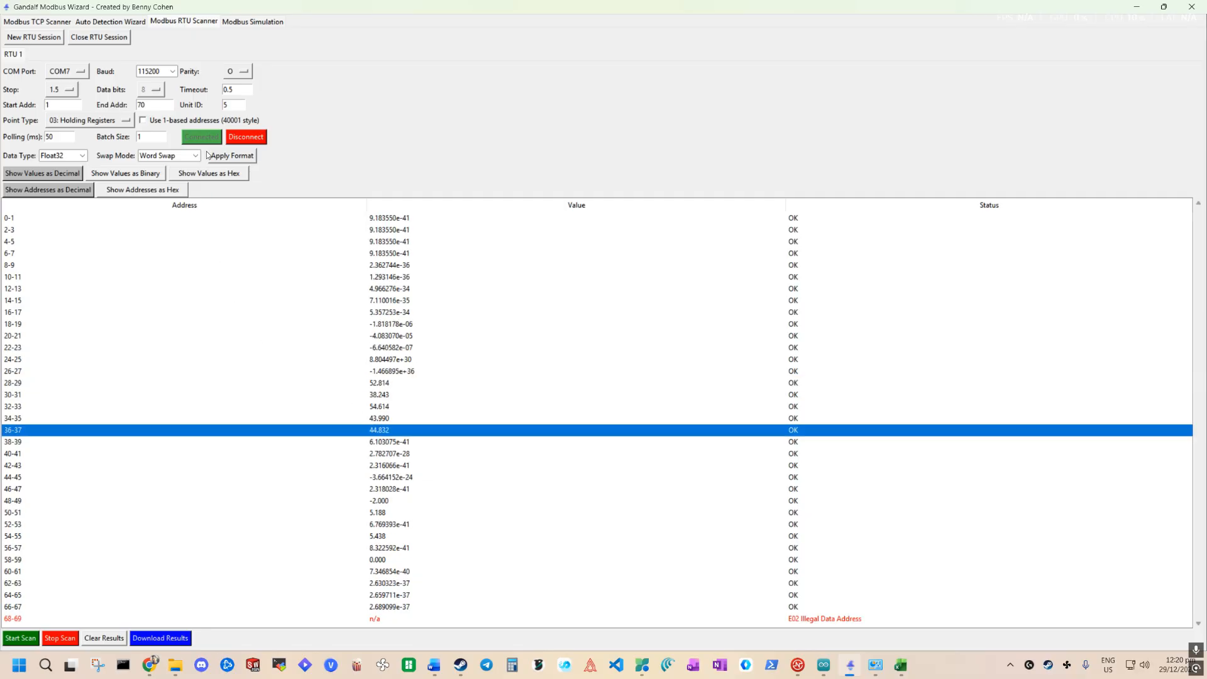
Switch the RTU scan to 1-based addresses, check the float row 29-30 and set the swap mode to None.
click(143, 120)
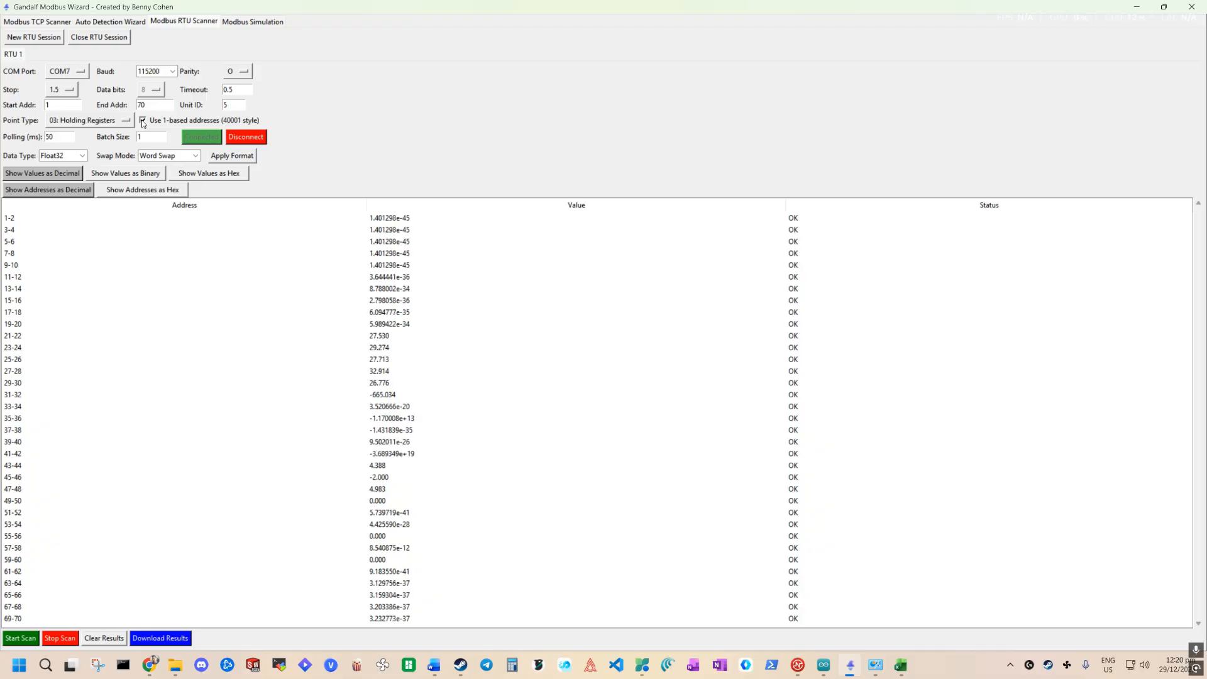
click(380, 383)
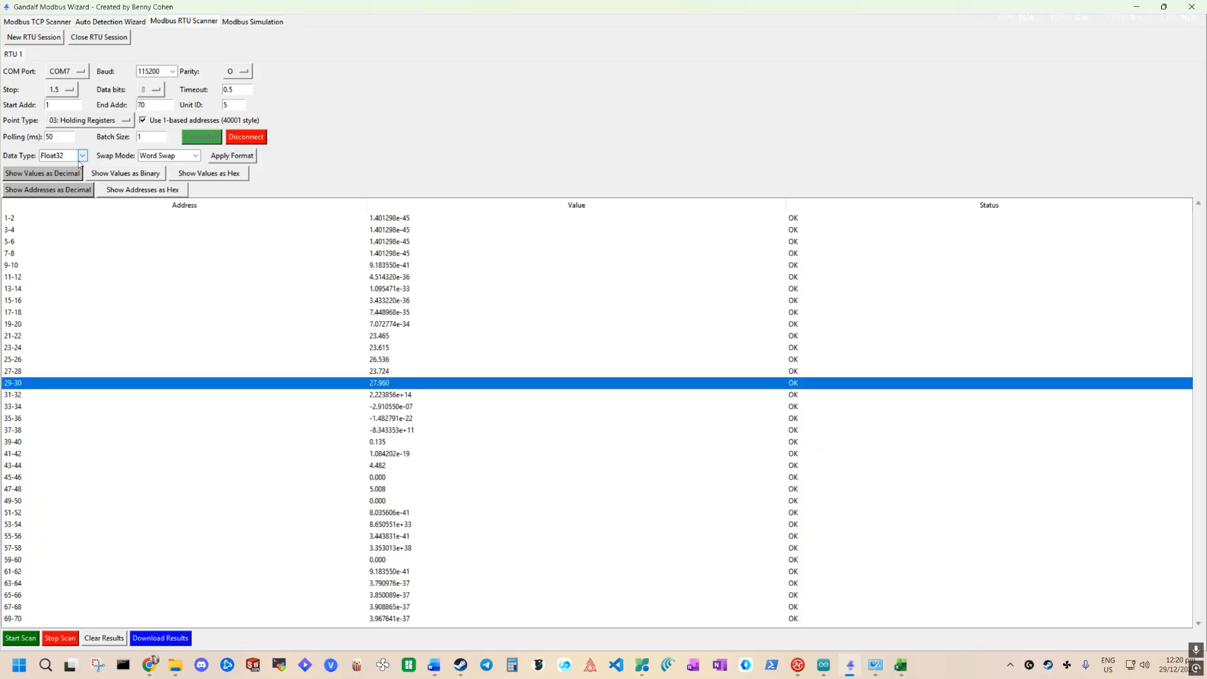
click(181, 156)
click(174, 167)
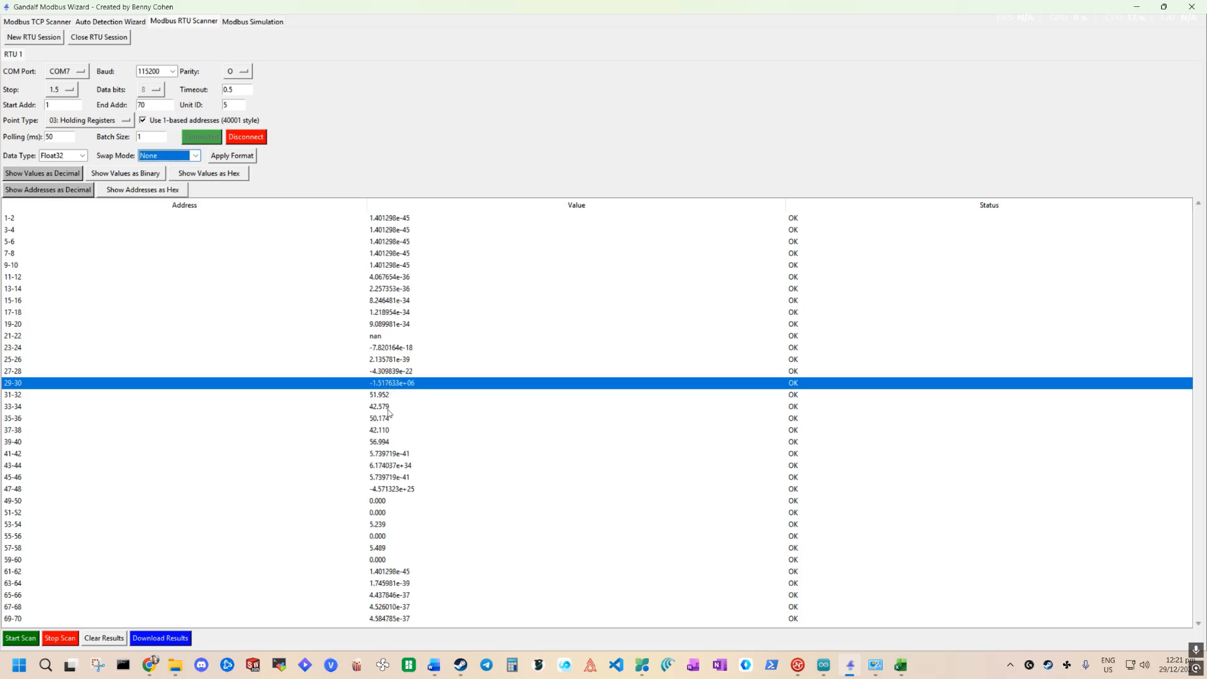
Check the Float32 rows 31-32 and 39-40, and switch the RTU data type to Float64.
click(384, 394)
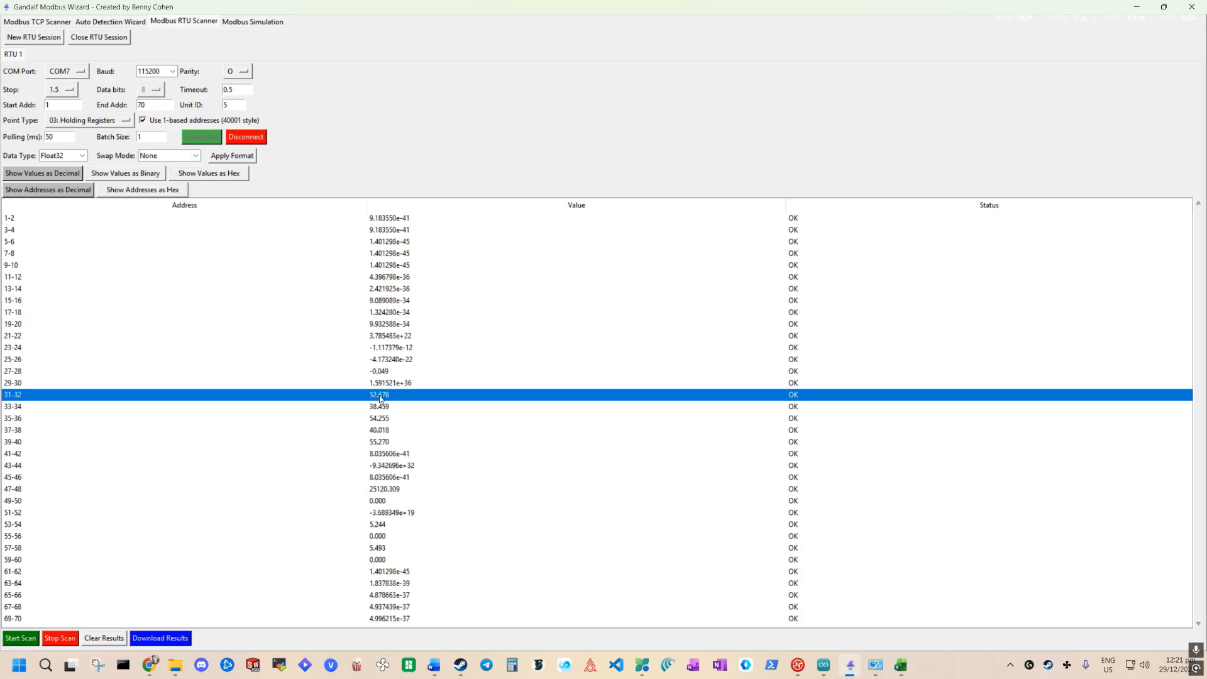
click(390, 441)
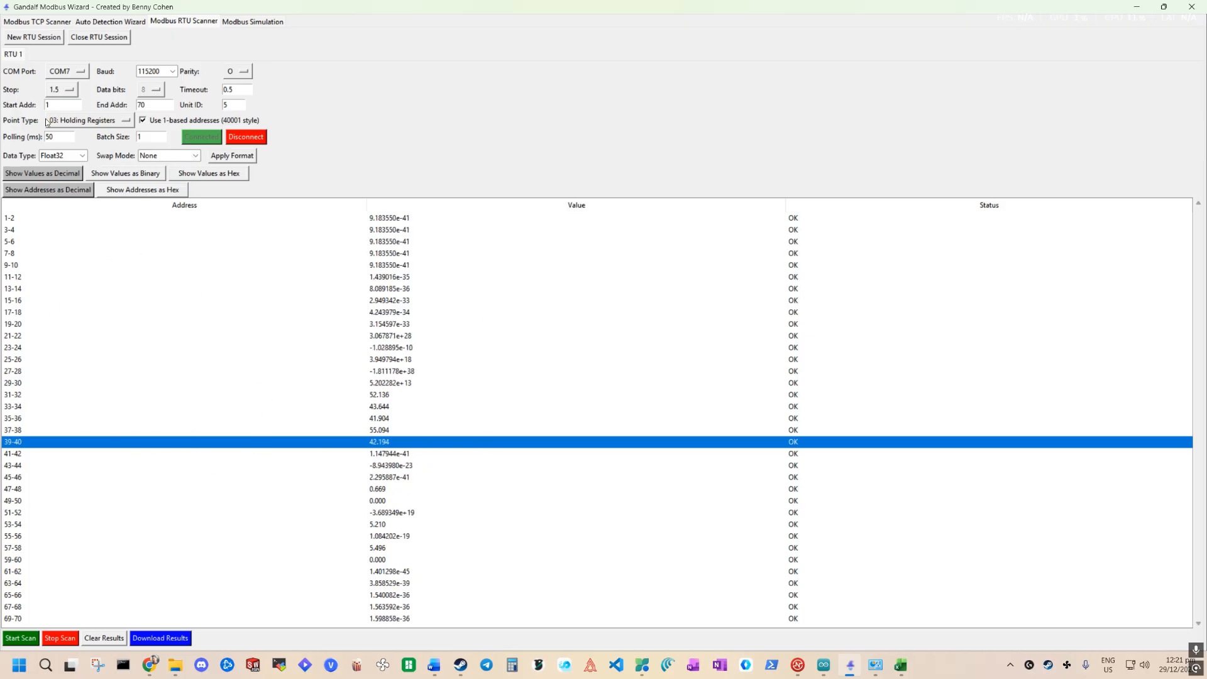
click(82, 156)
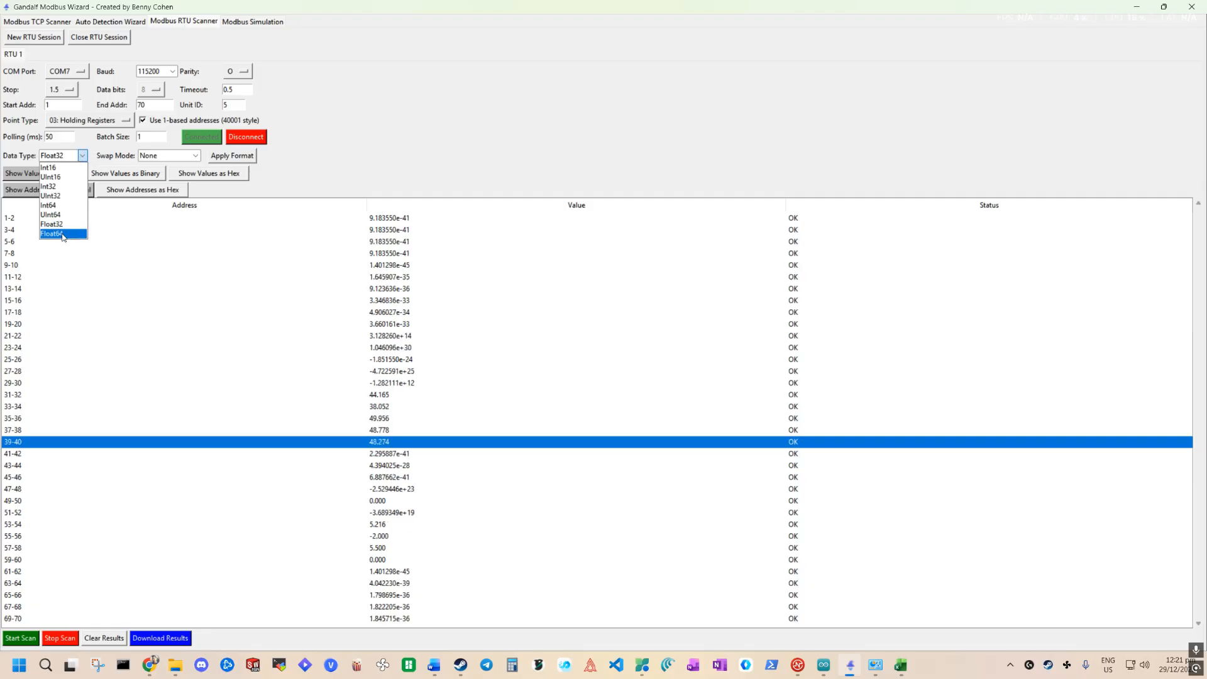
click(64, 233)
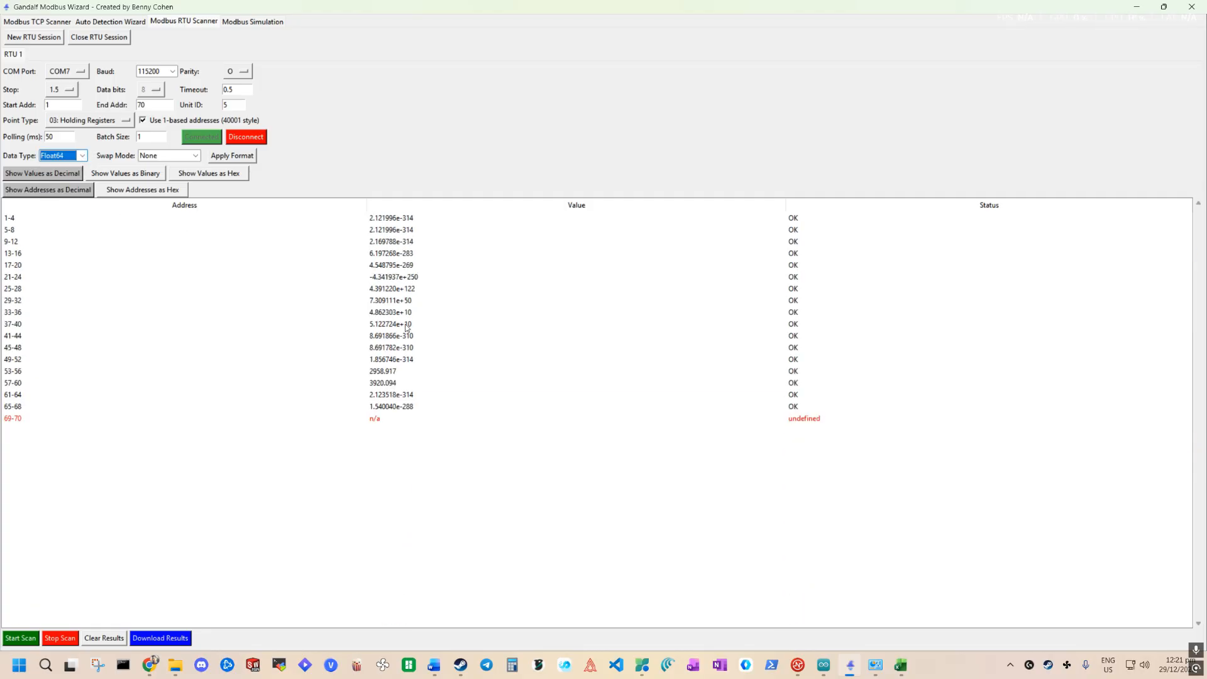
Check the unswapped Float64 row 53-56, apply Word Swap and check row 41-44.
click(387, 374)
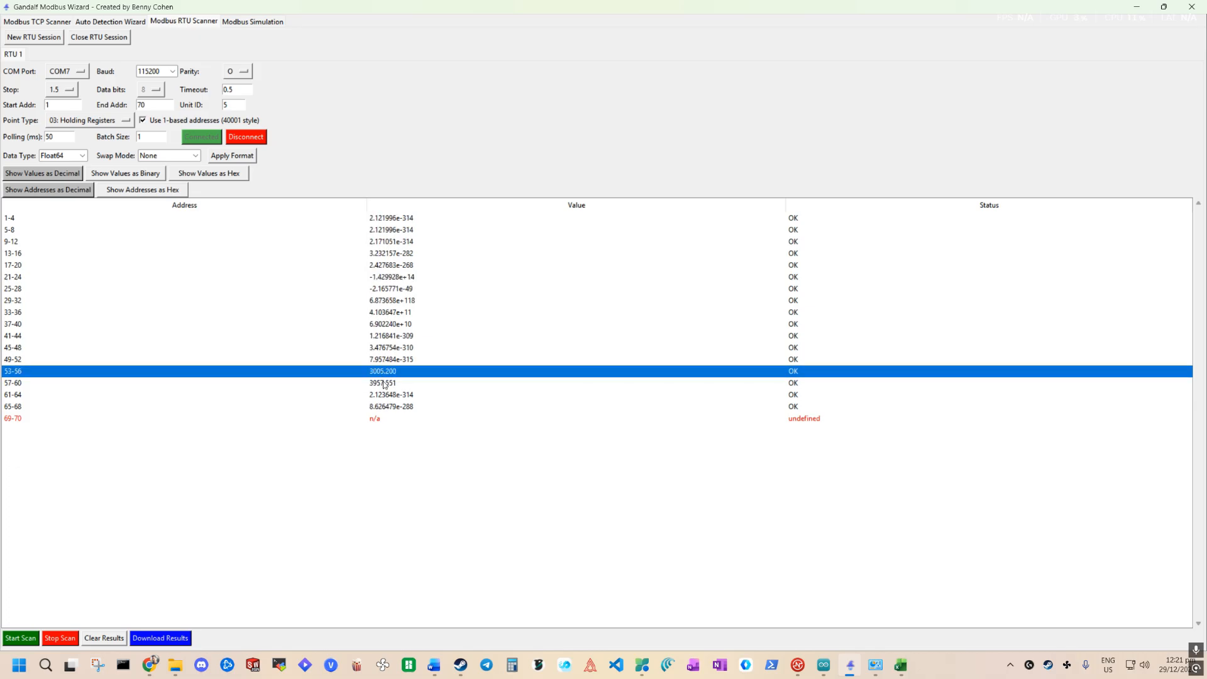
click(182, 155)
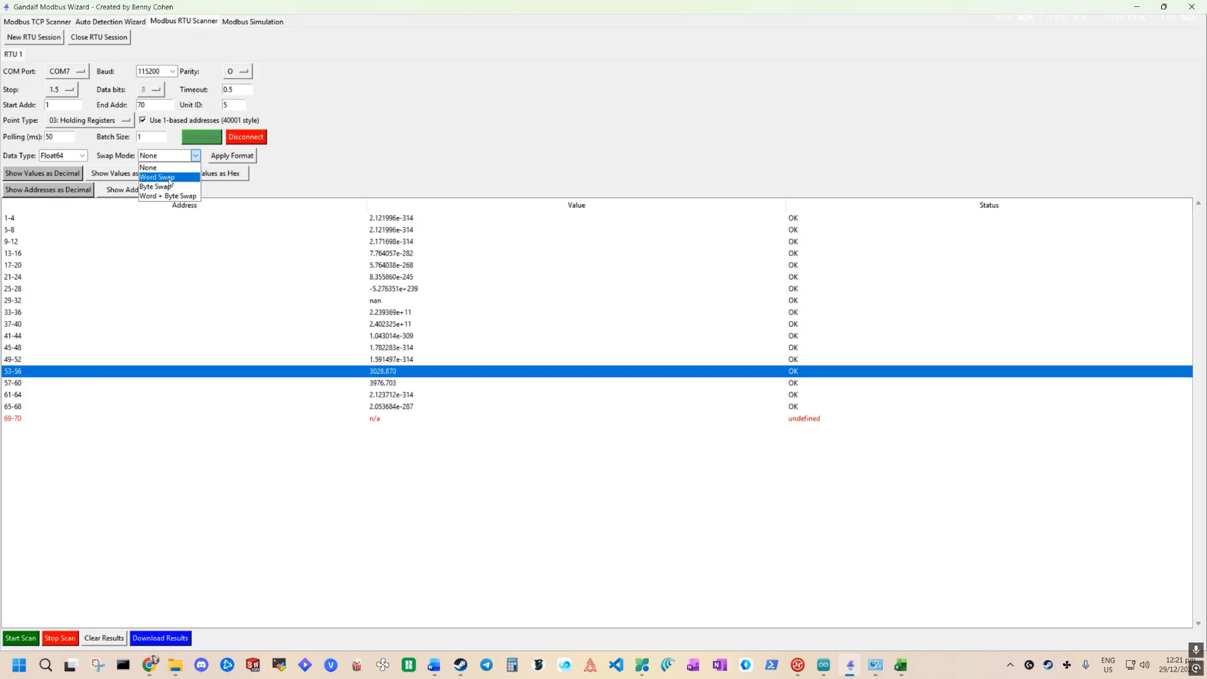
click(169, 182)
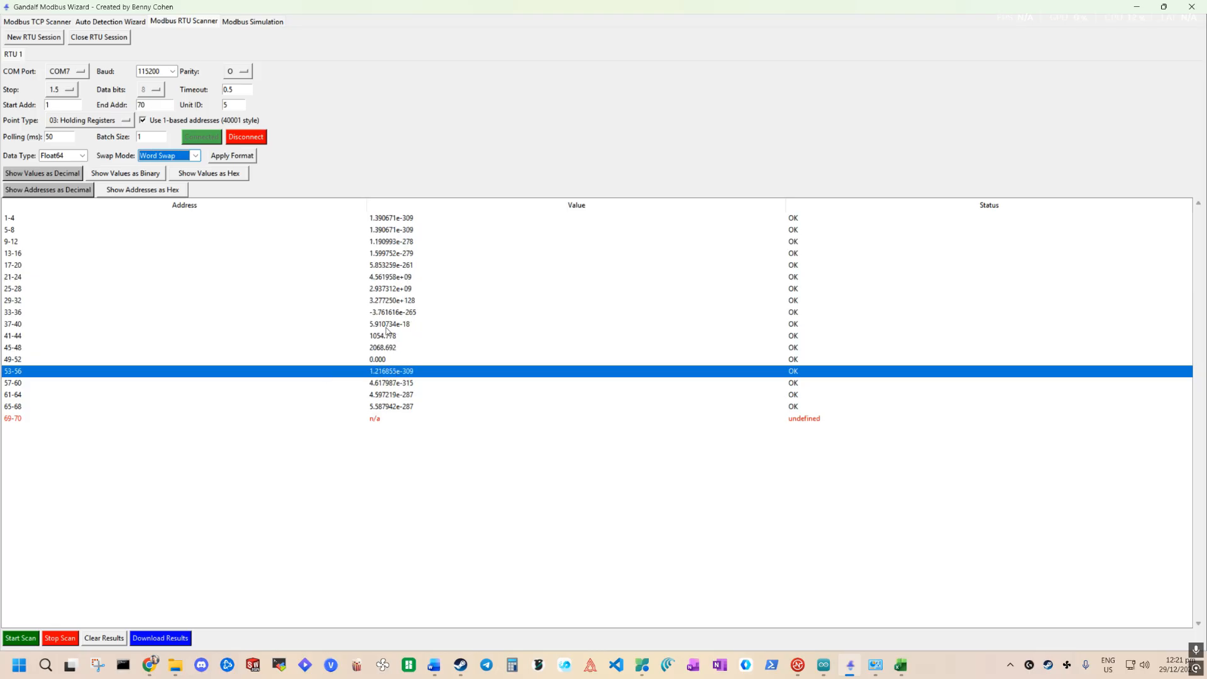
click(381, 339)
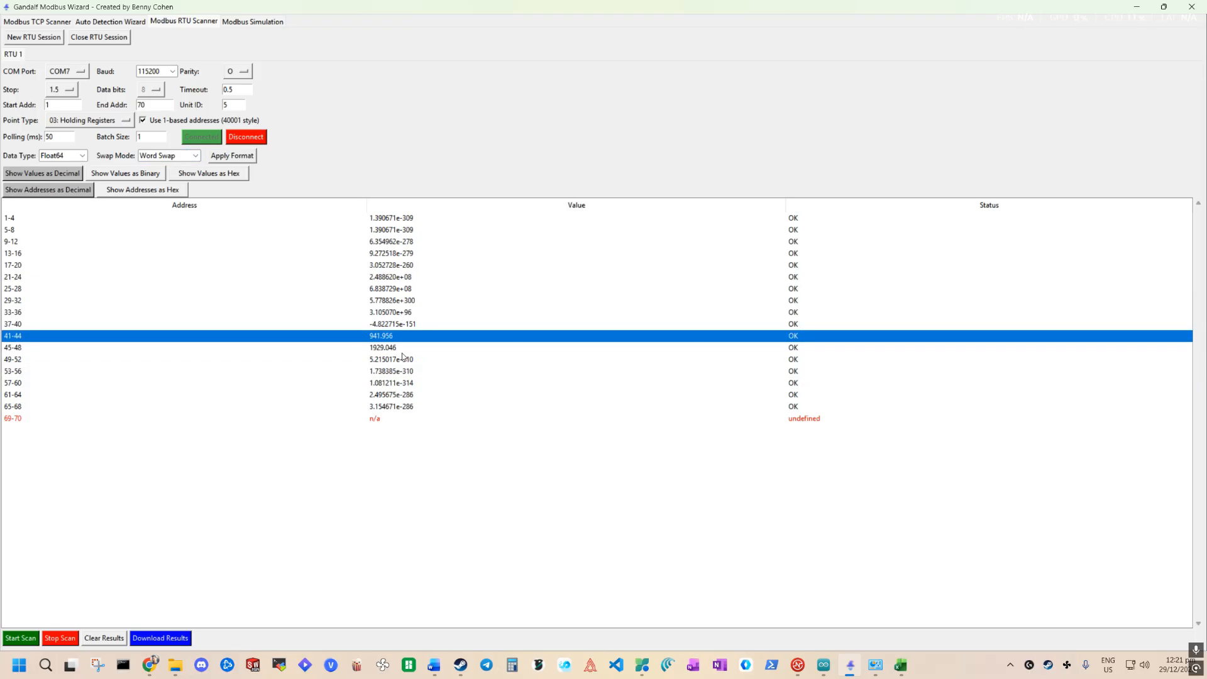
Examine the G6_F64S_BASE swapped doubles line in the Arduino IDE sketch and return to Gandalf Modbus Wizard.
mouse_move(828, 672)
click(829, 671)
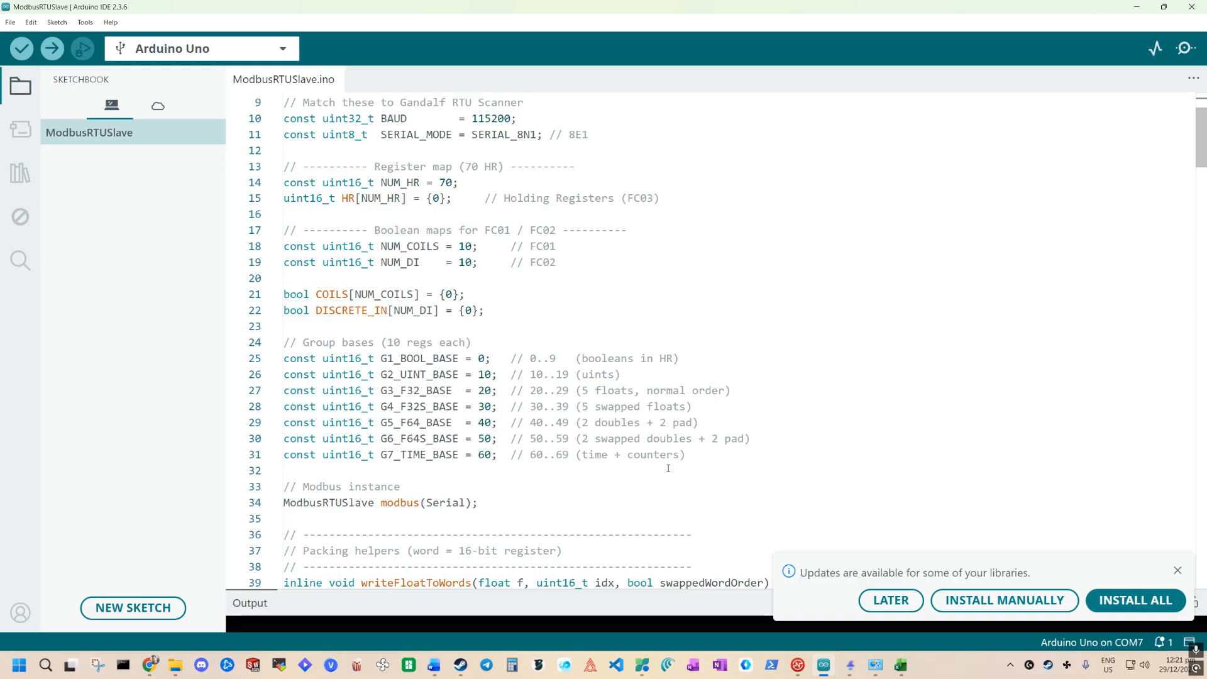
drag(768, 442, 240, 445)
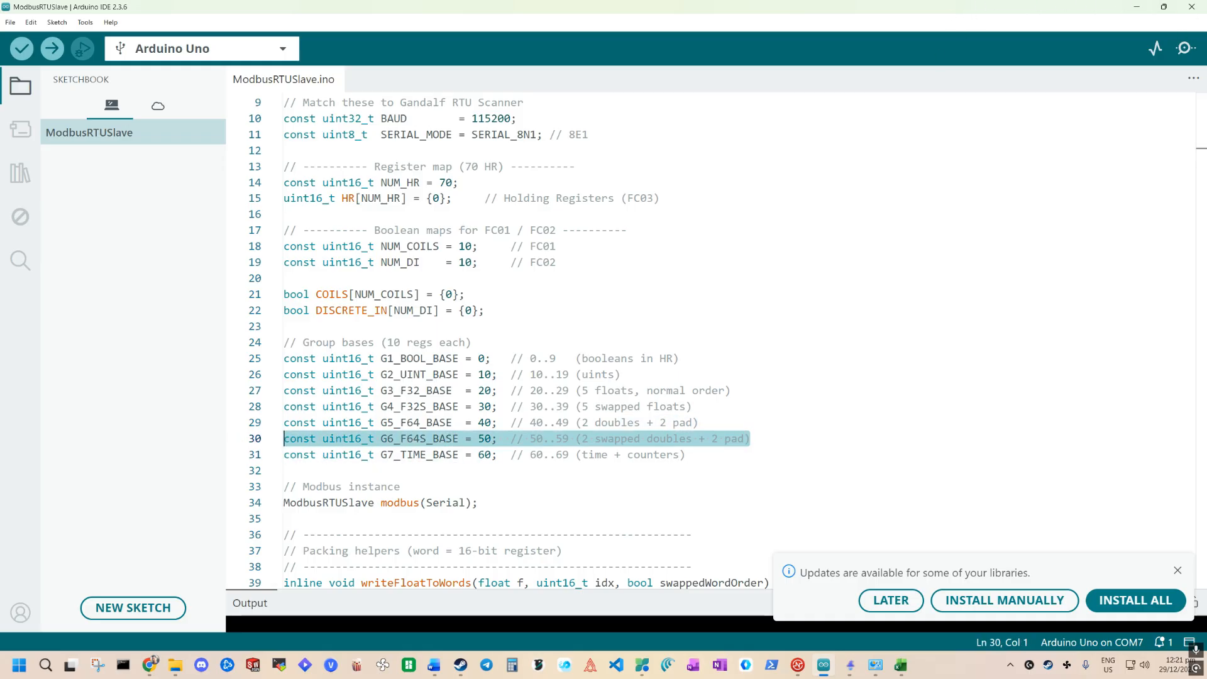
click(1137, 8)
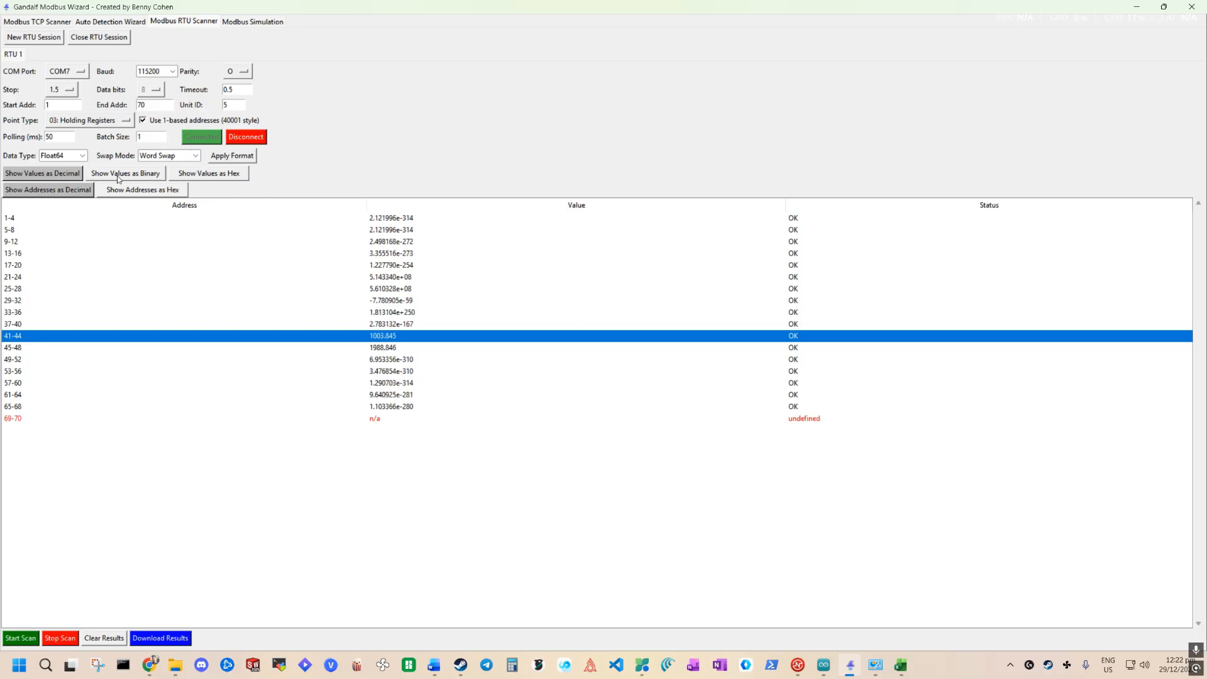
Read the RTU 1 registers as Int16 and show their values in binary.
click(82, 156)
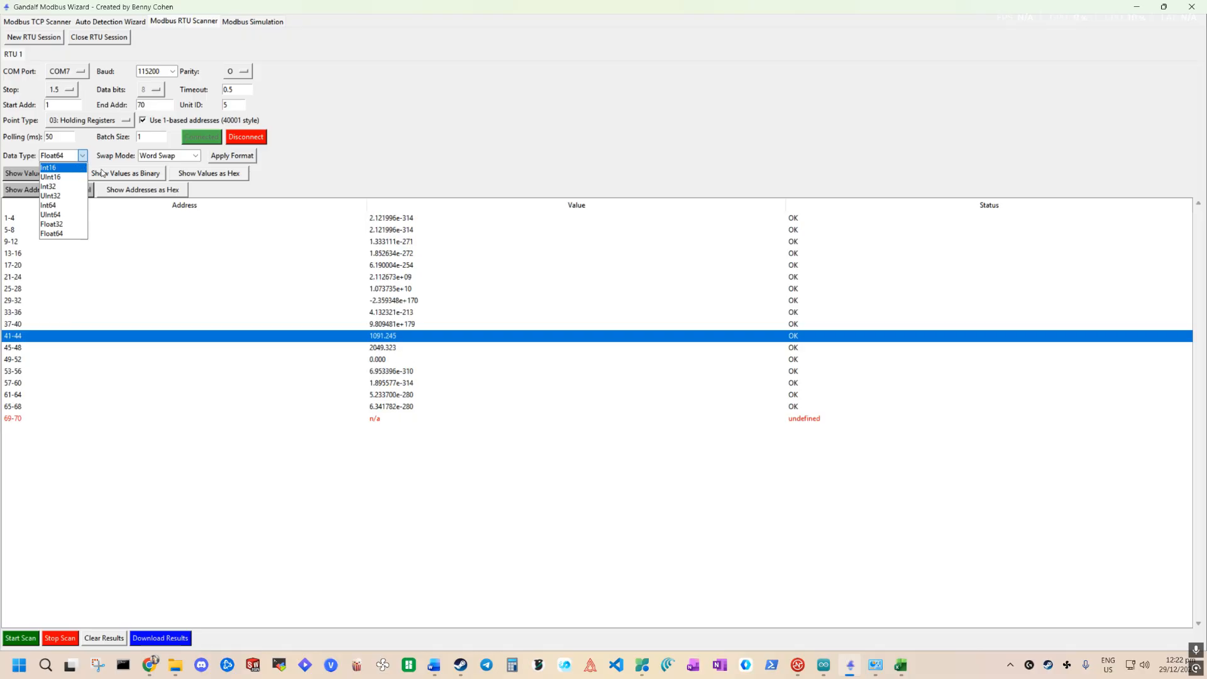
click(332, 171)
click(81, 156)
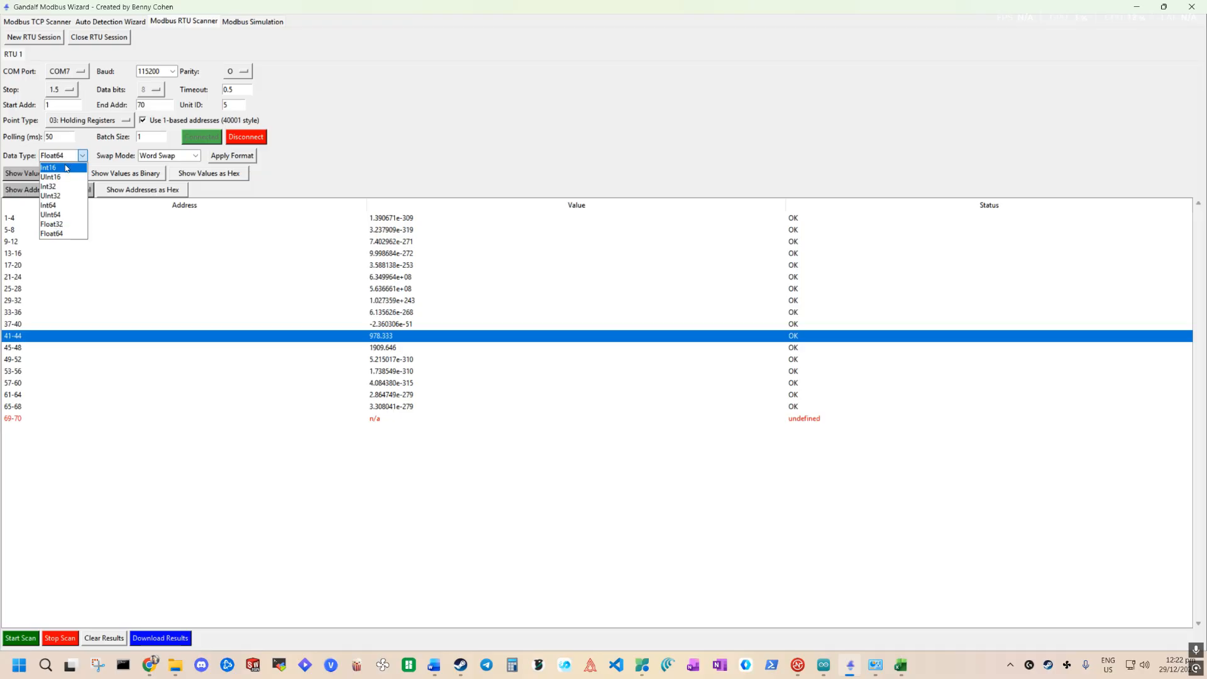
click(66, 168)
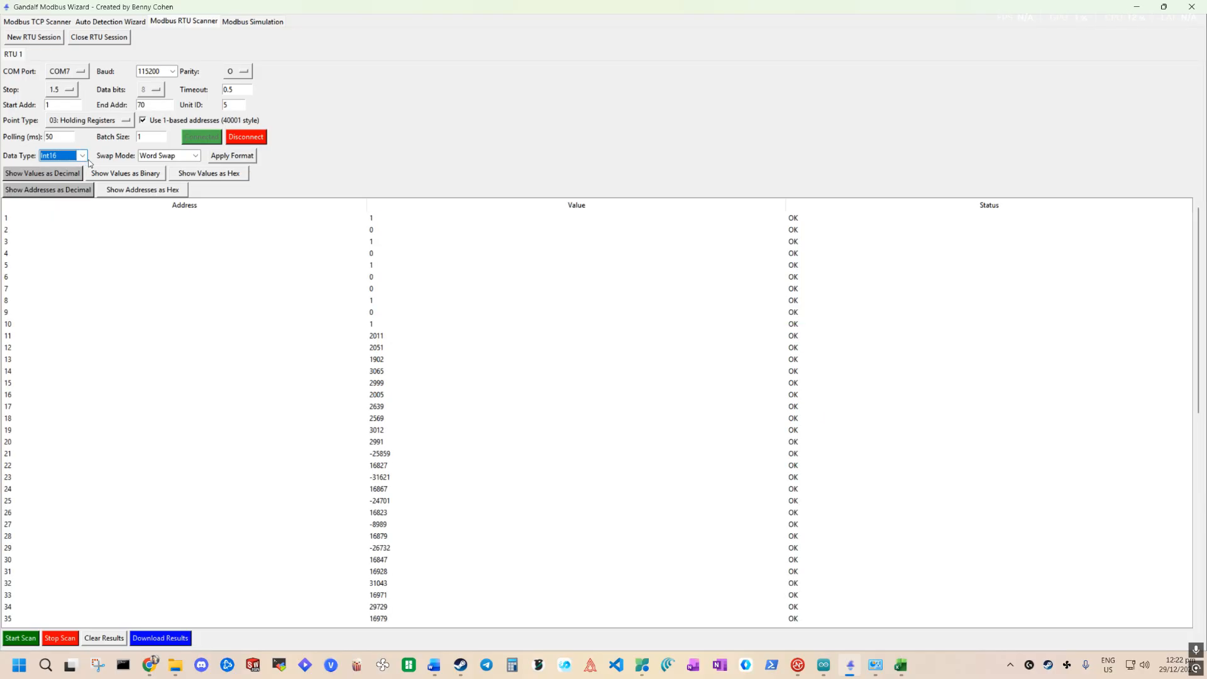
click(82, 156)
click(129, 178)
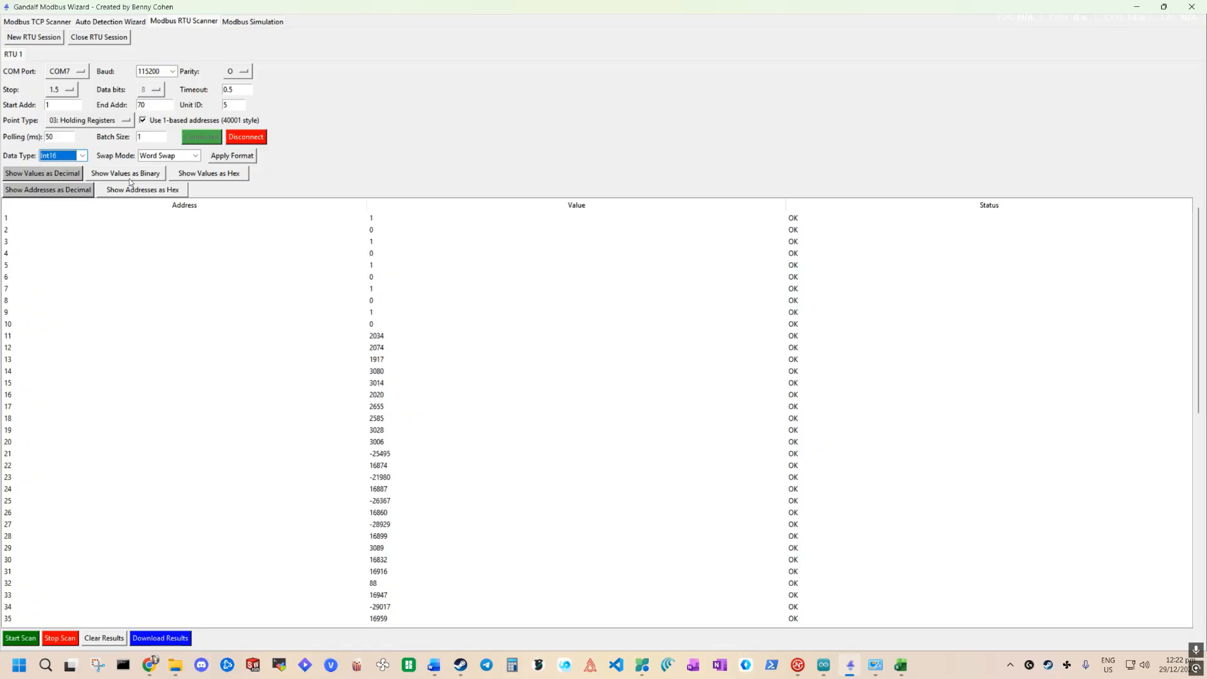
click(128, 175)
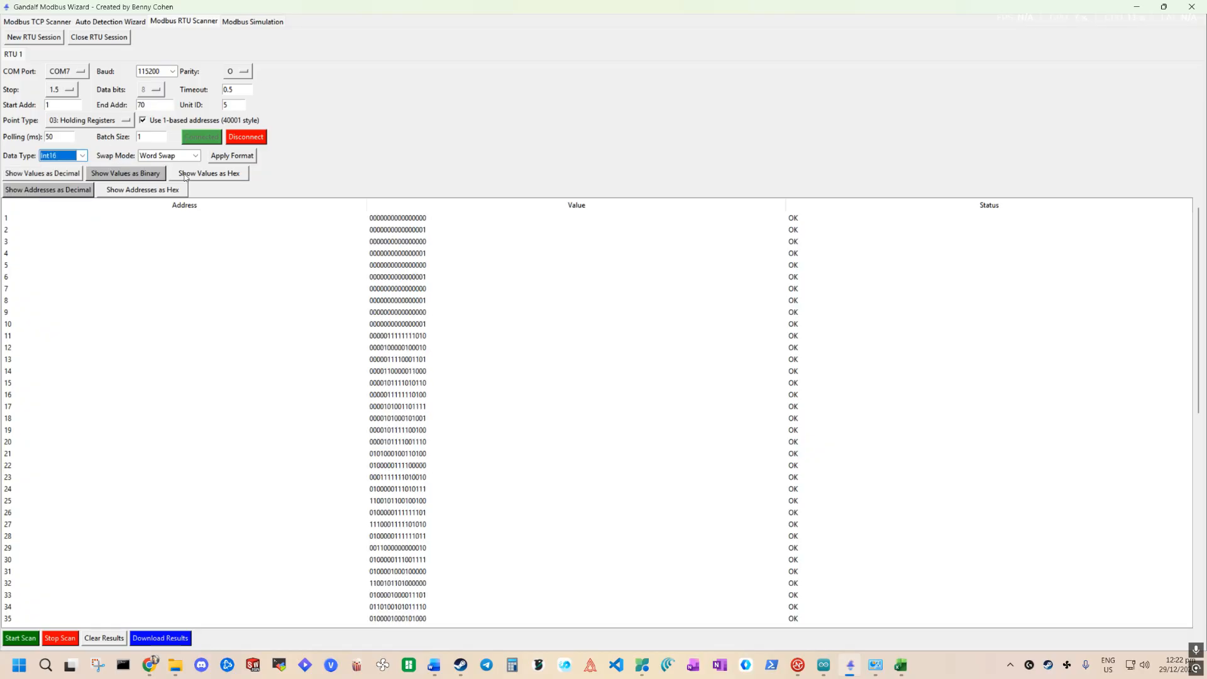
Show the RTU 1 values and addresses in hexadecimal and narrow the Address column.
click(247, 174)
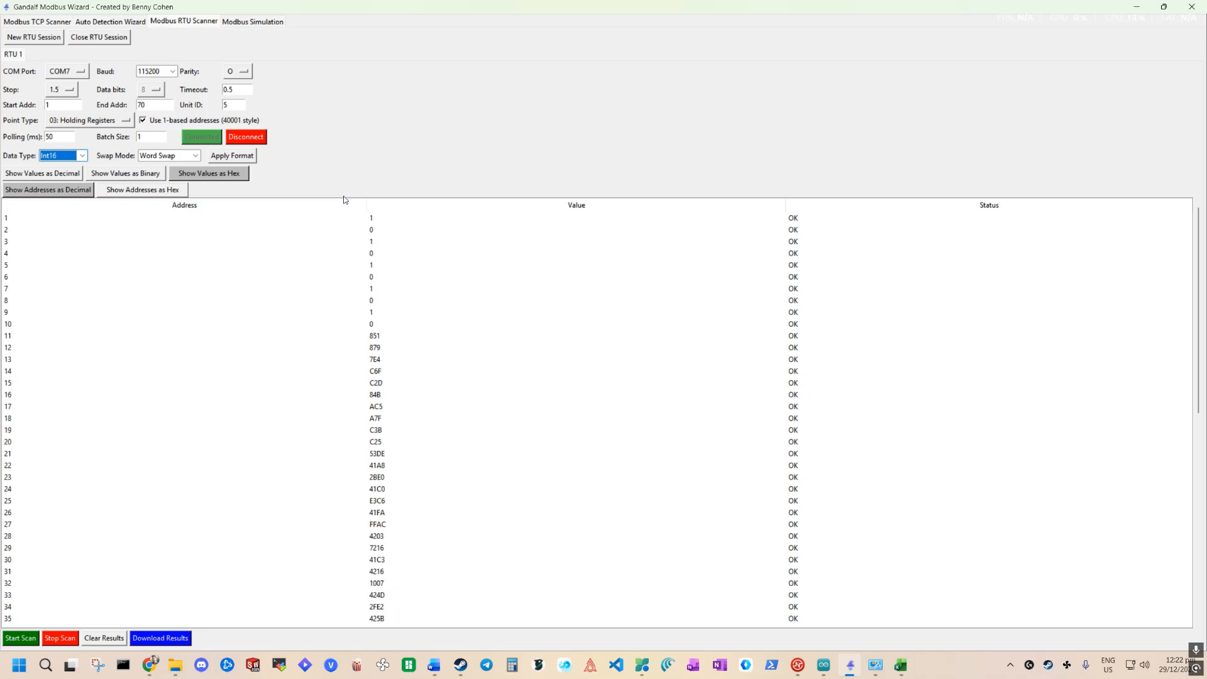
click(368, 205)
drag(367, 205, 133, 205)
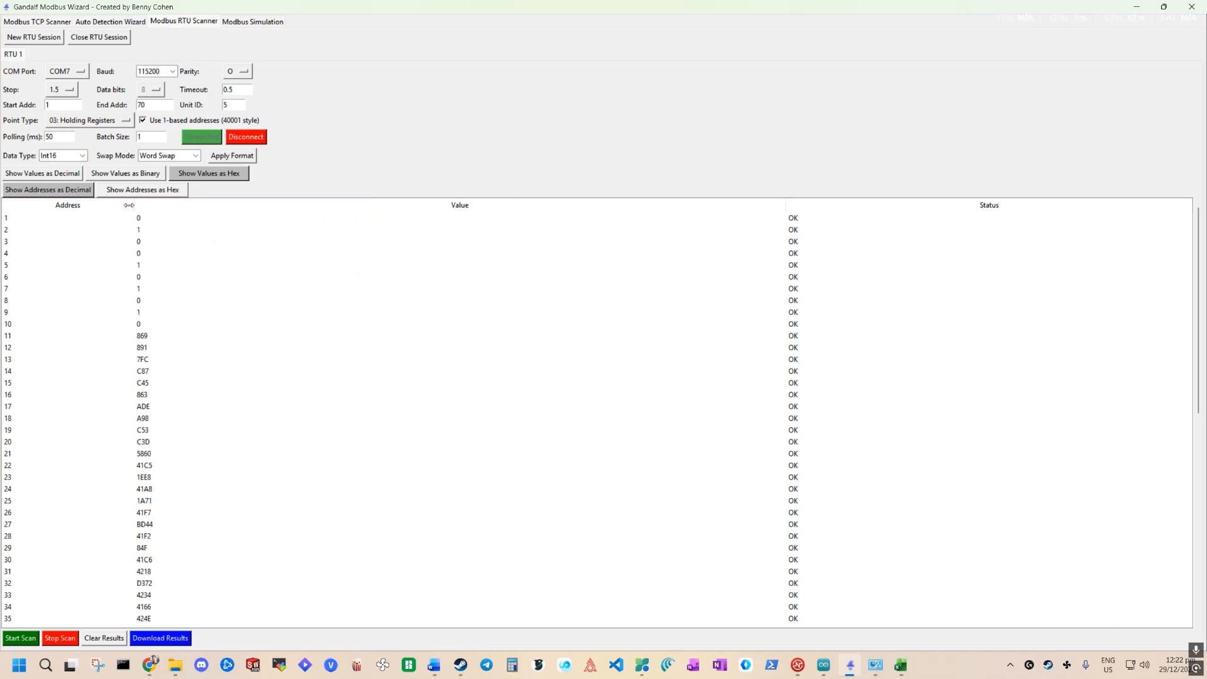
scroll(104, 272, down, 1)
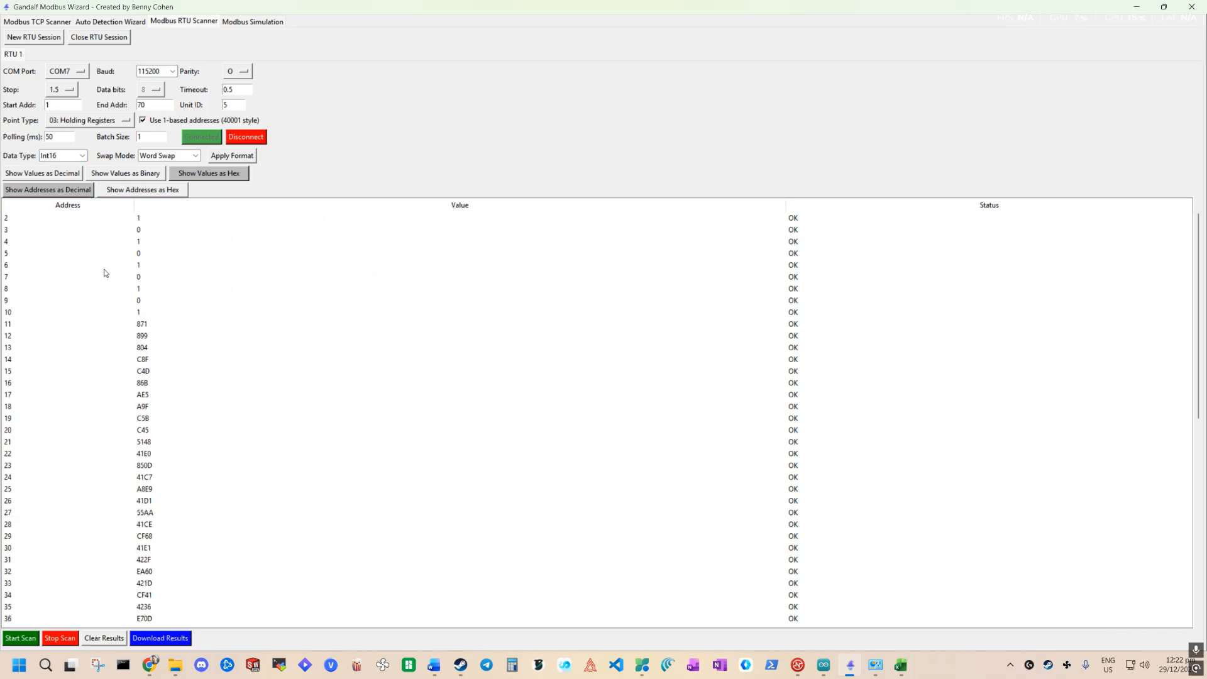
click(142, 189)
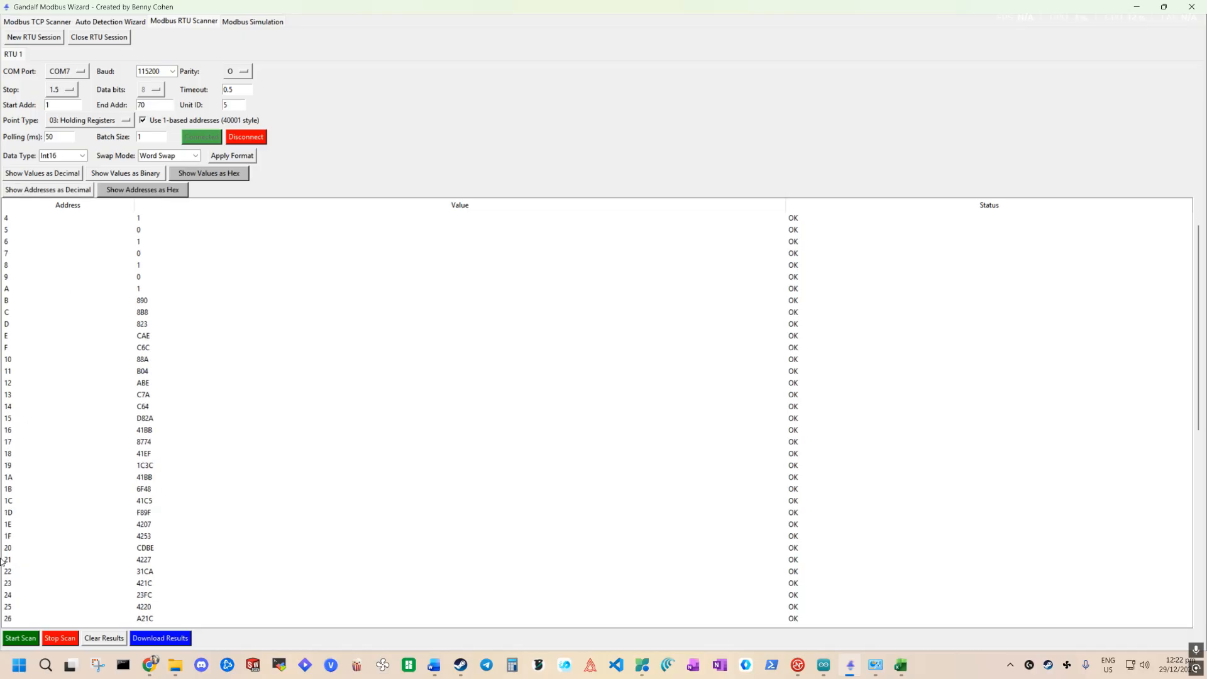
scroll(27, 579, down, 5)
scroll(15, 588, down, 6)
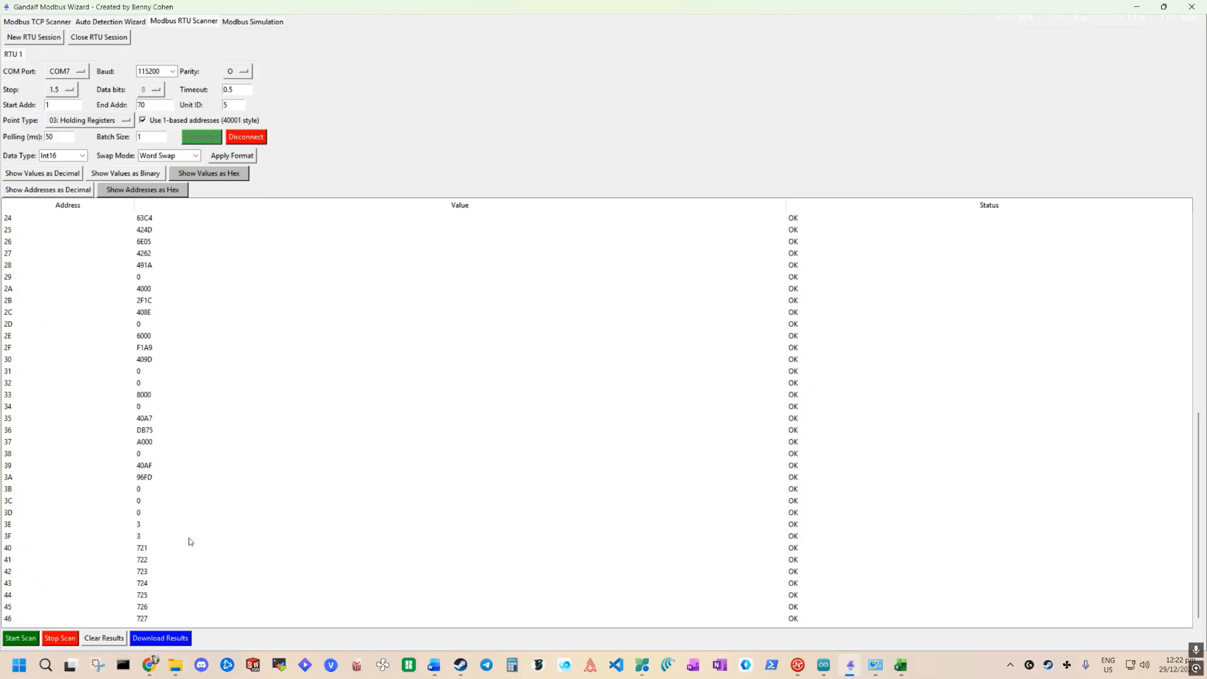
Extend the RTU 1 scan to end address 90 and check the status of the added registers.
drag(152, 104, 79, 110)
text(90)
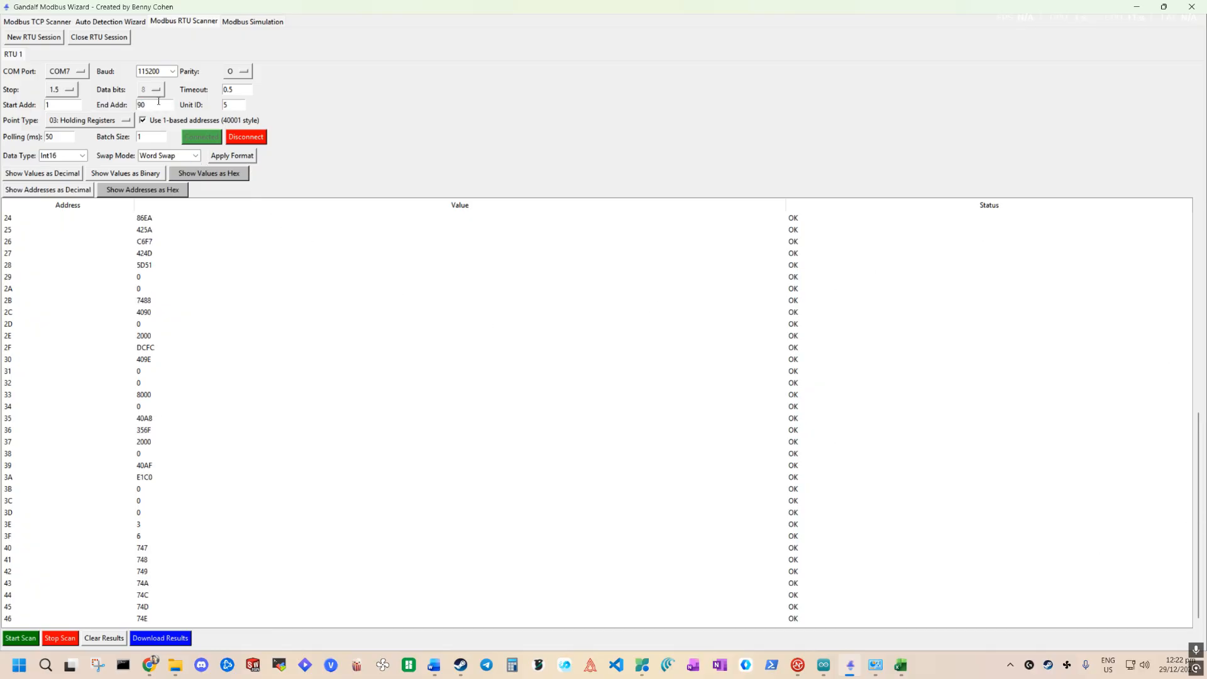
scroll(432, 386, down, 12)
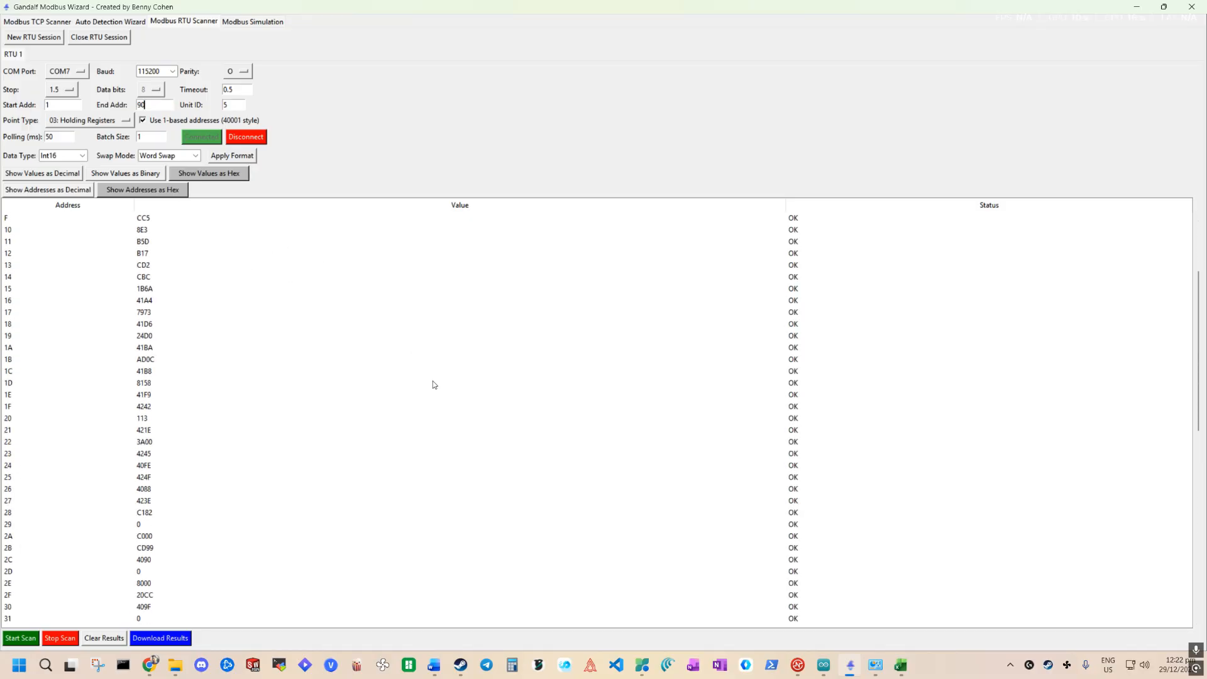
scroll(1098, 459, down, 5)
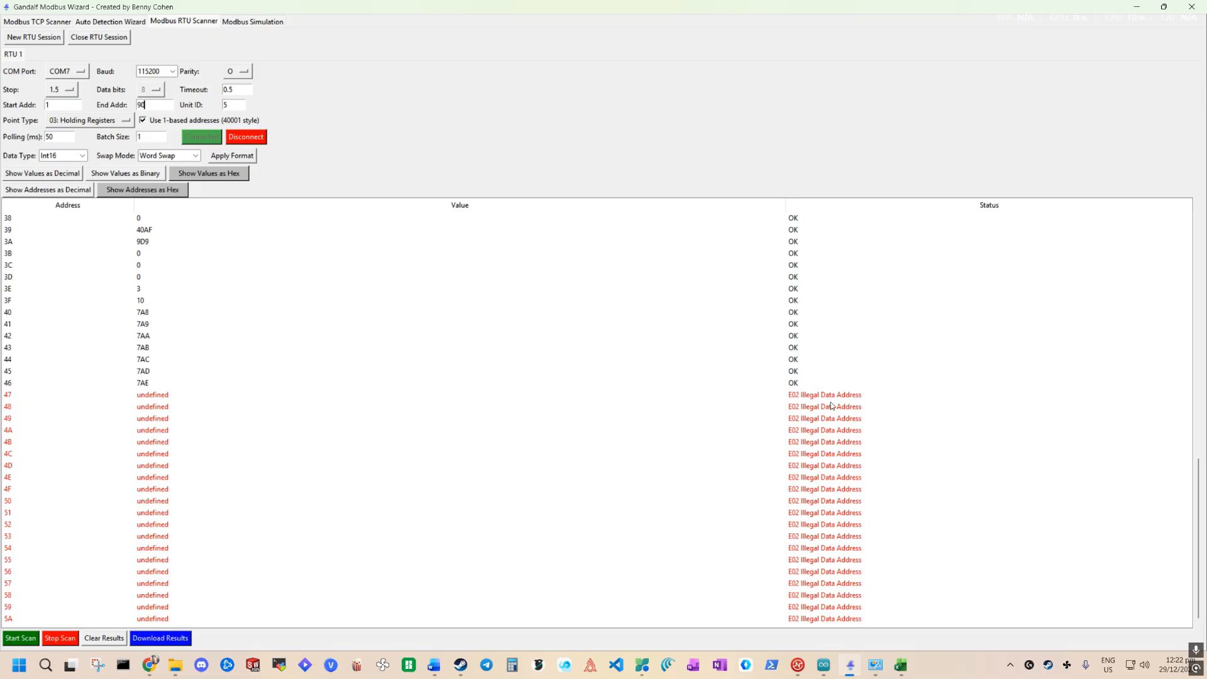
scroll(331, 415, up, 1)
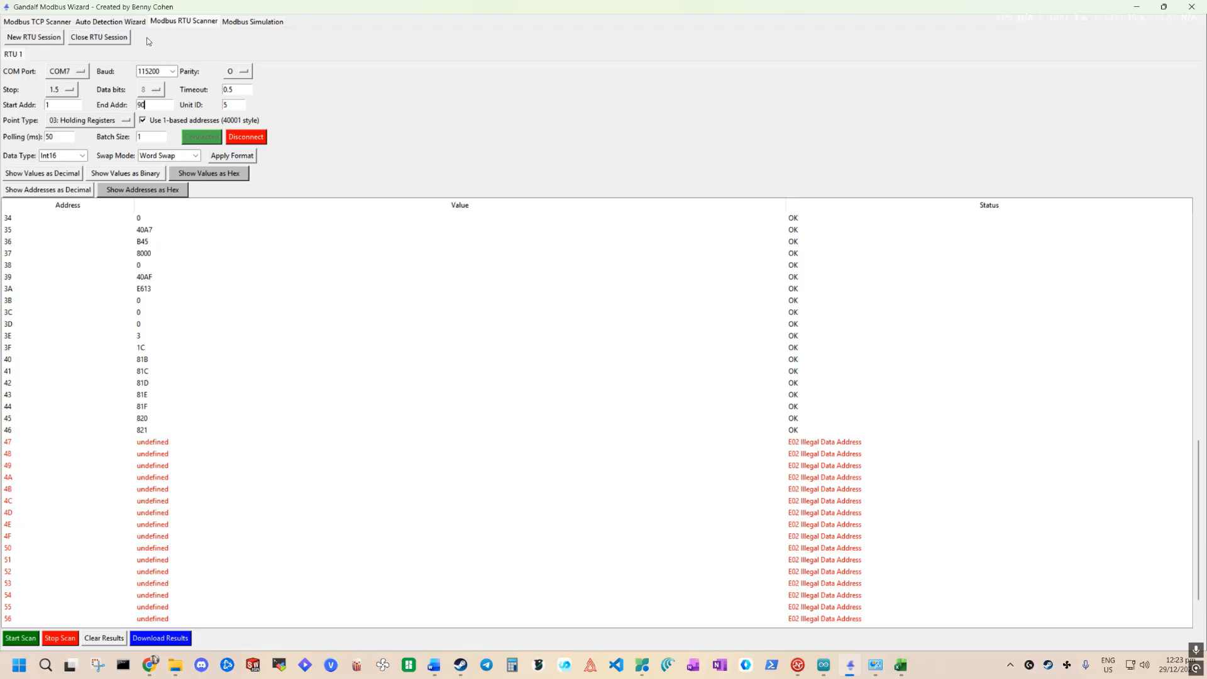
Create a second RTU session scanning 01: Coils and compare it with the RTU 1 session.
click(27, 39)
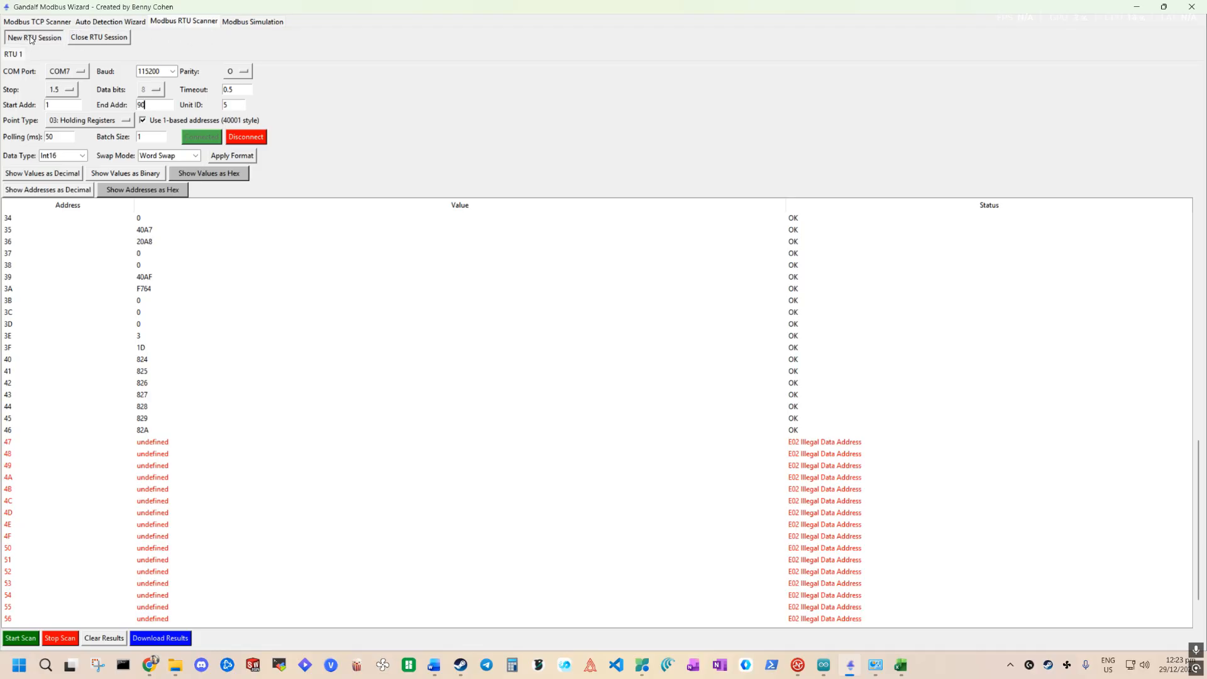
click(96, 120)
click(88, 135)
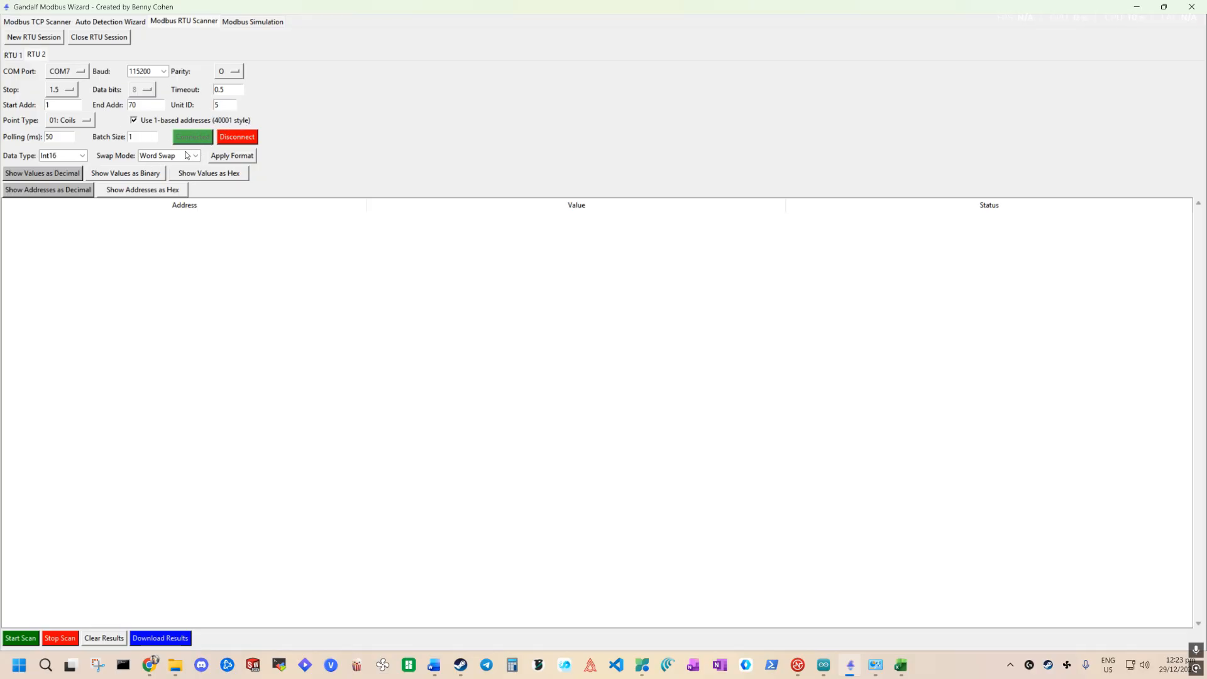
click(24, 640)
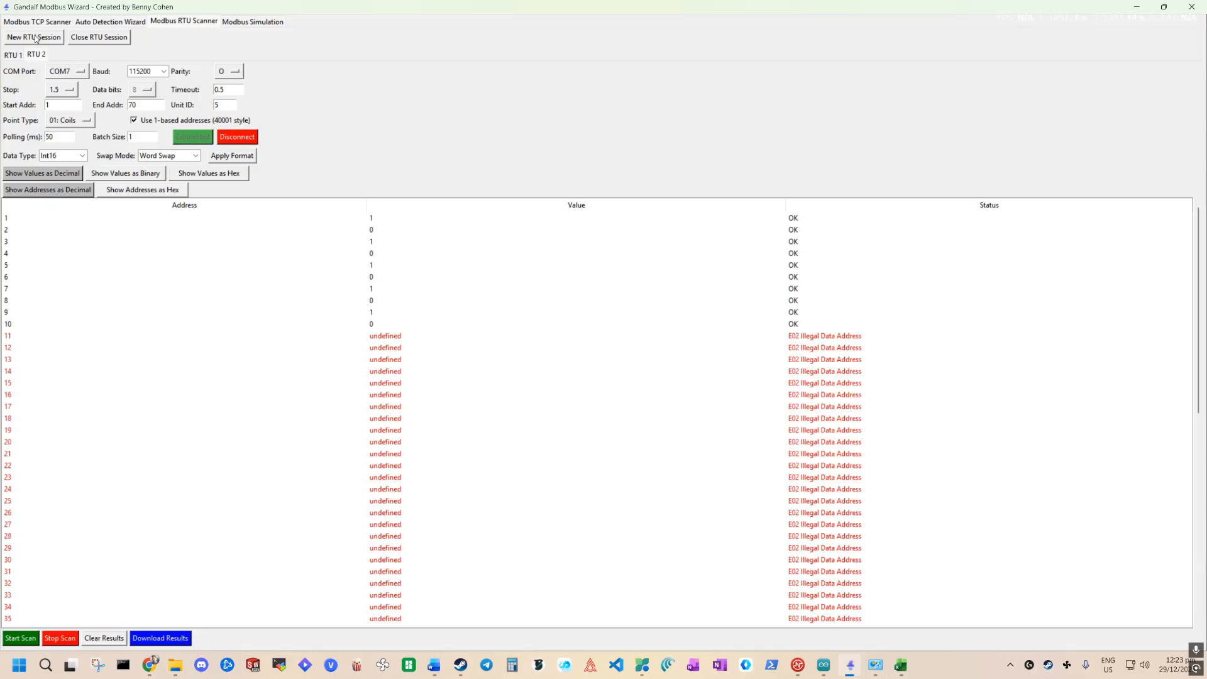
click(14, 56)
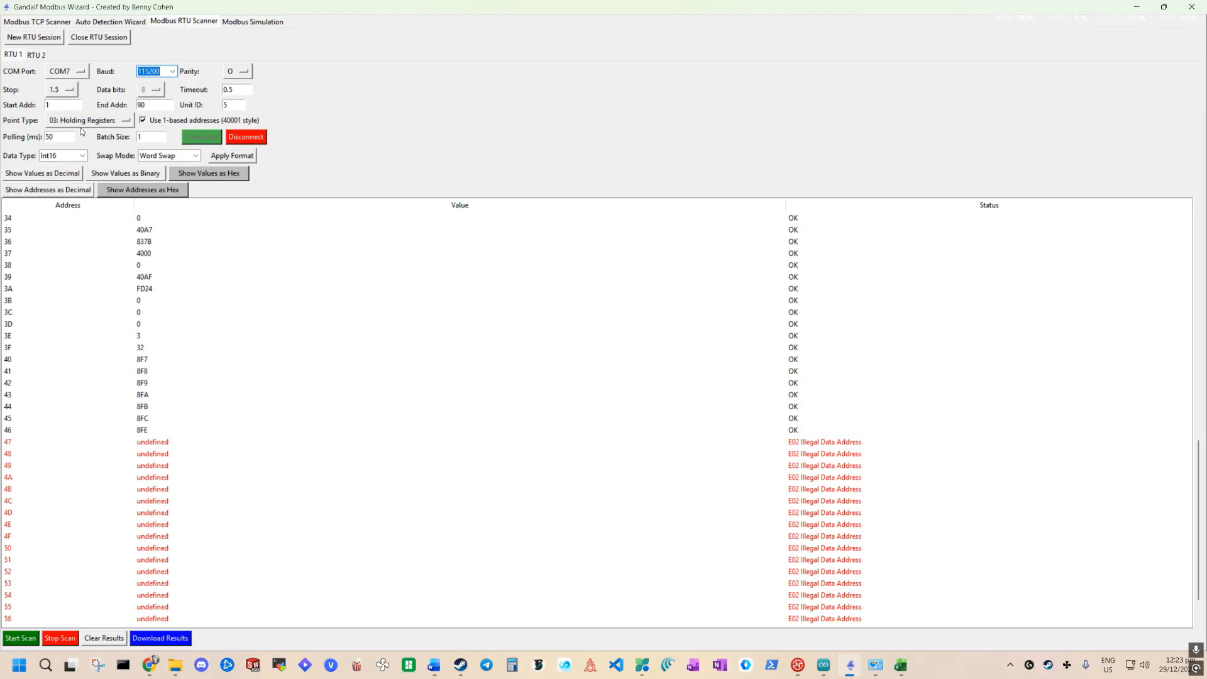
click(40, 56)
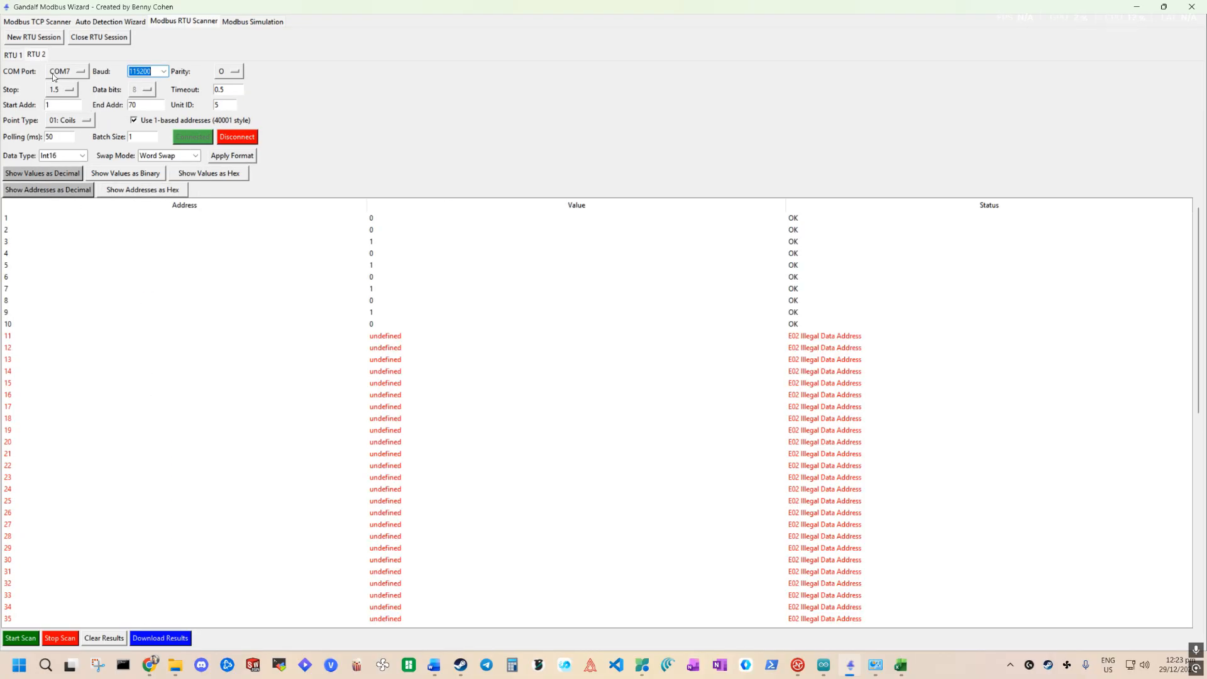
Create a third RTU session with the point type 02: Discrete Inputs and start its scan.
click(50, 39)
click(70, 121)
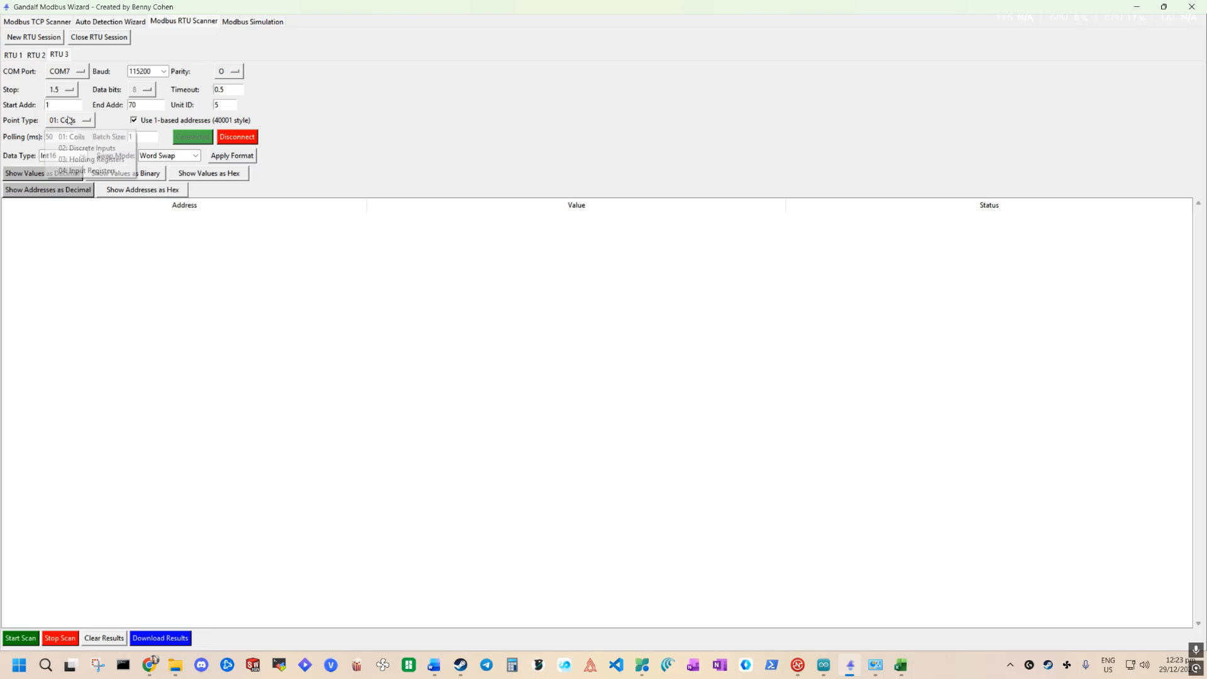
click(73, 149)
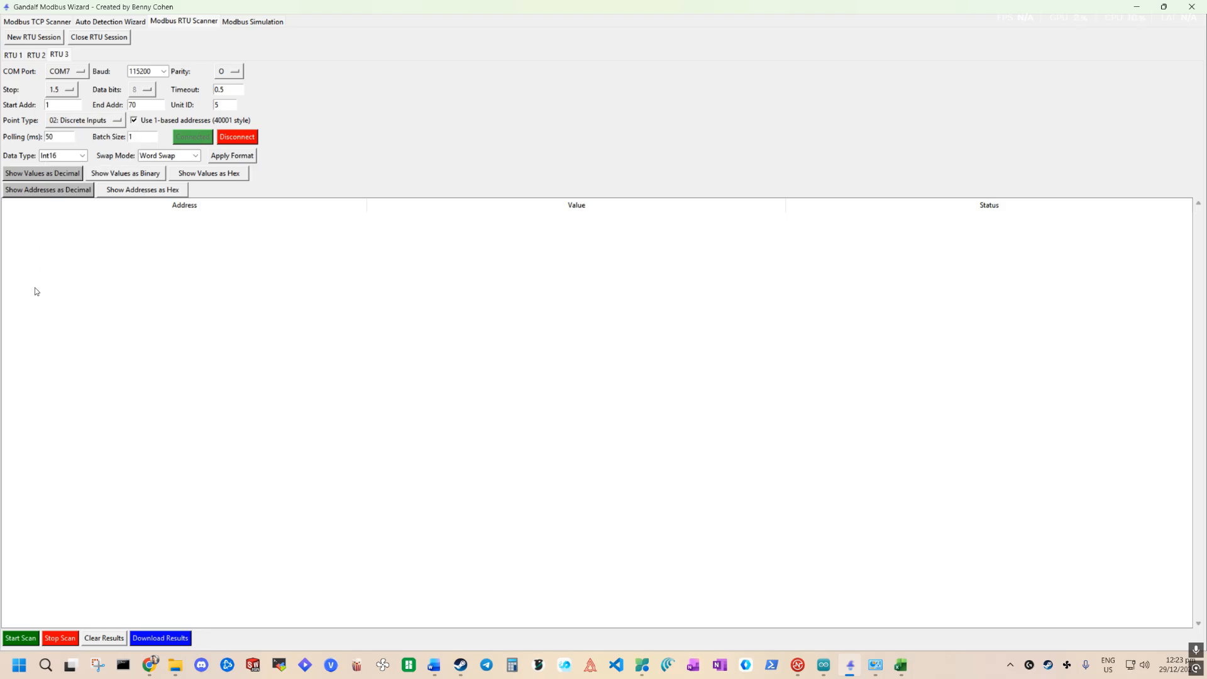
click(21, 641)
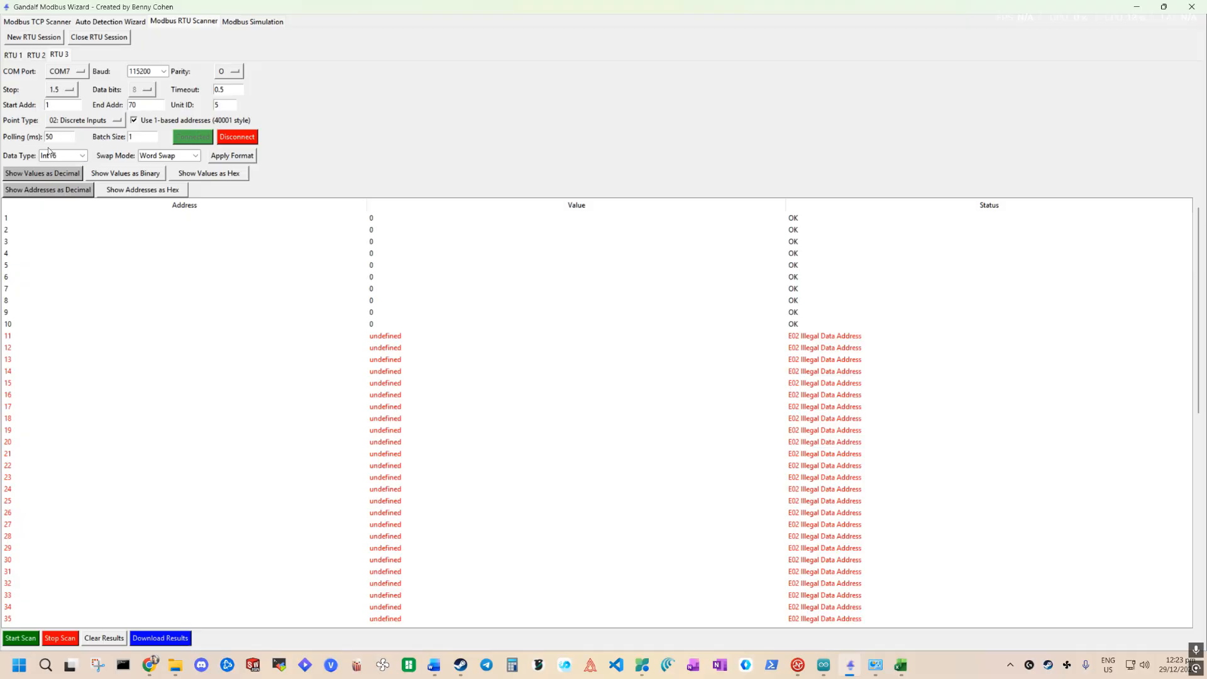
Set the TCP 1 scan's polling interval to 2000 ms and switch to the Modbus simulation.
click(39, 22)
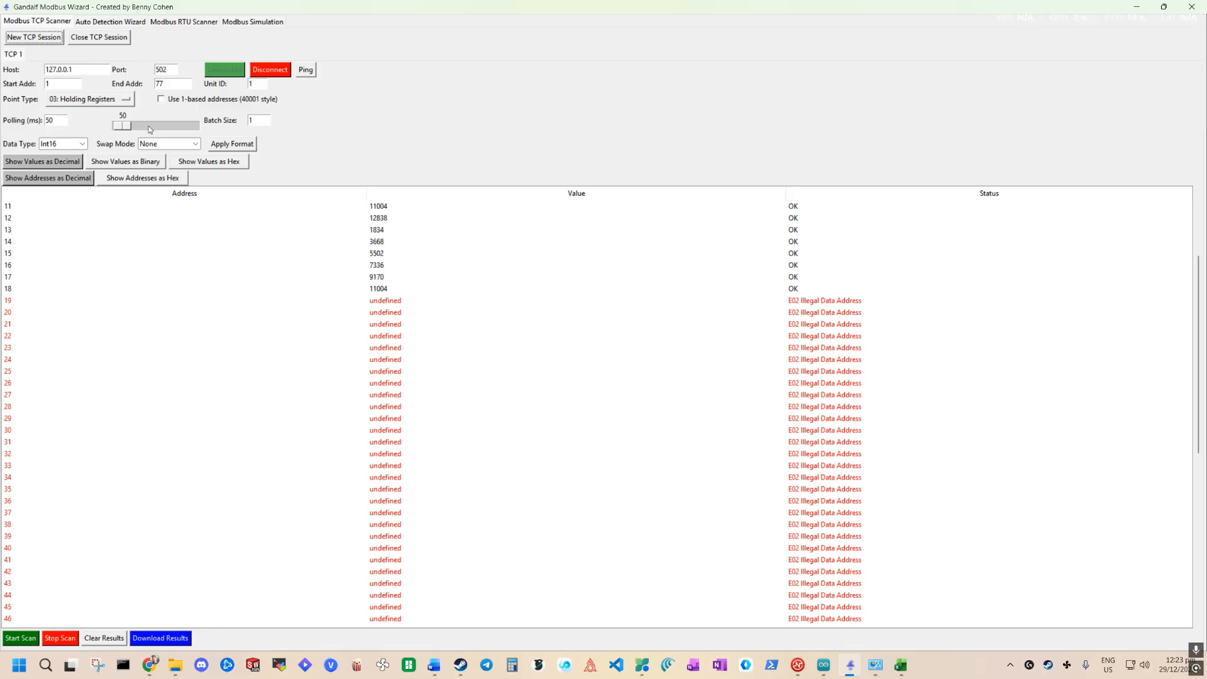
double_click(63, 120)
text(2000)
click(252, 22)
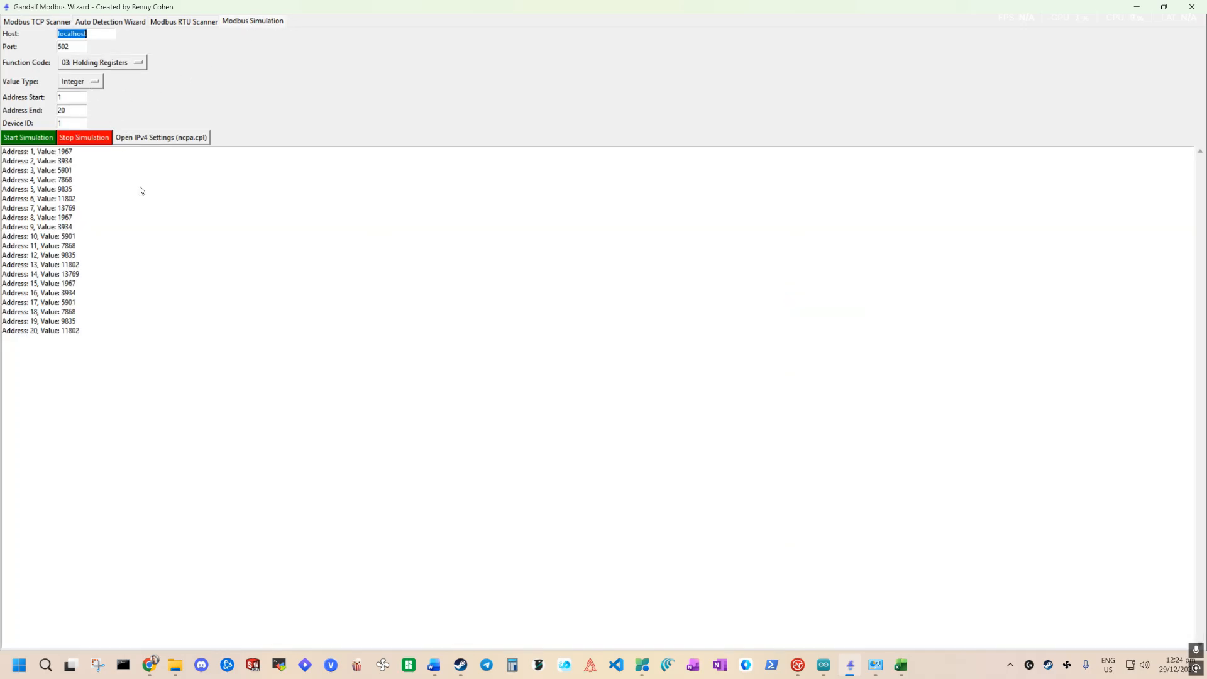
Return to the RTU 3 session and narrow the Address and Value columns of its results table.
click(182, 23)
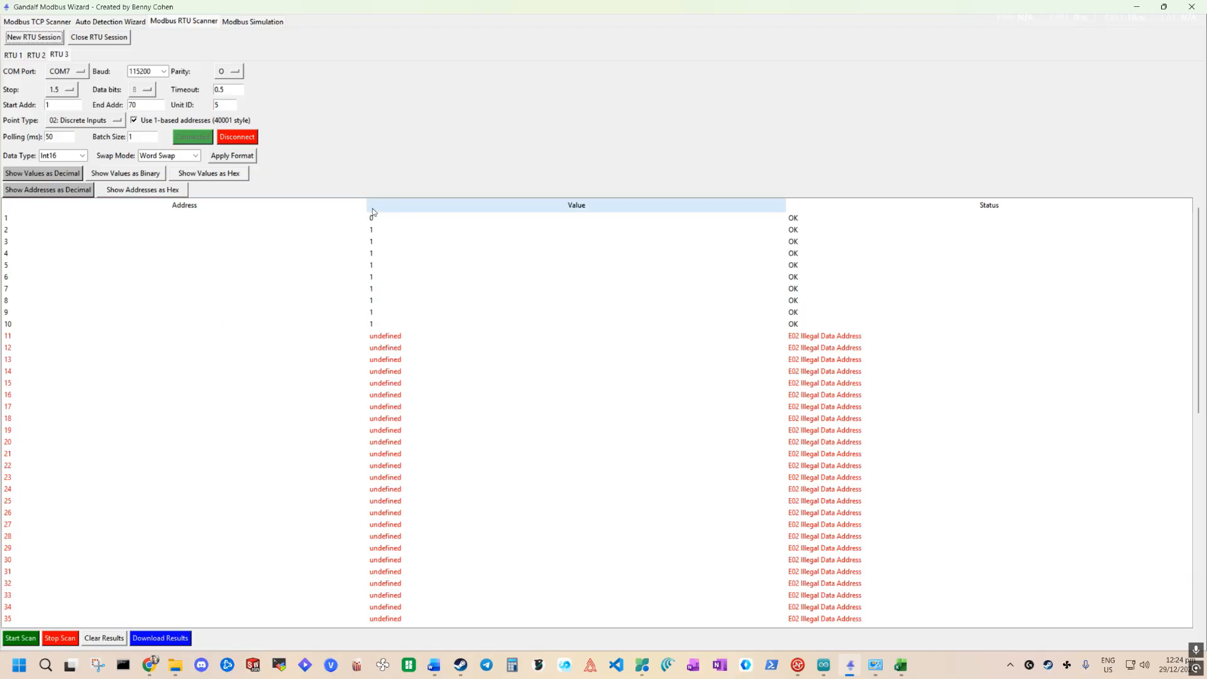
drag(366, 209, 176, 217)
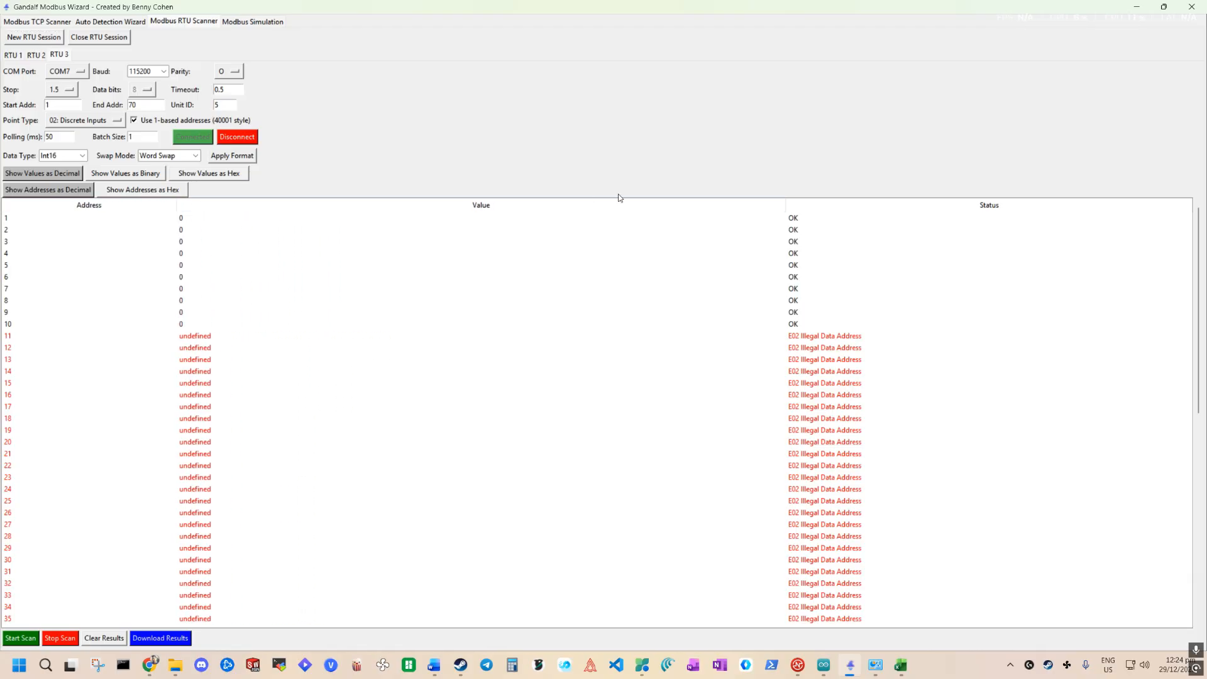
drag(786, 205, 310, 233)
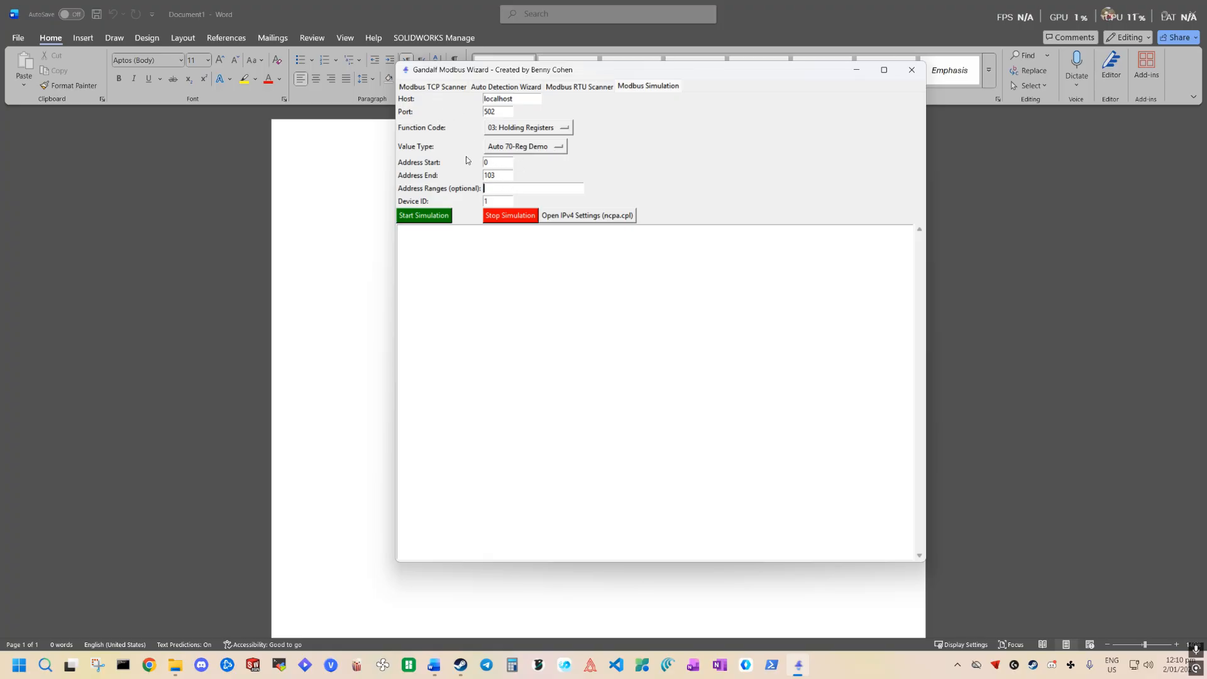
Enter the address ranges 0-20,40-110, clear them, and start the Auto 70-Reg Demo simulation with random values.
text(-20)
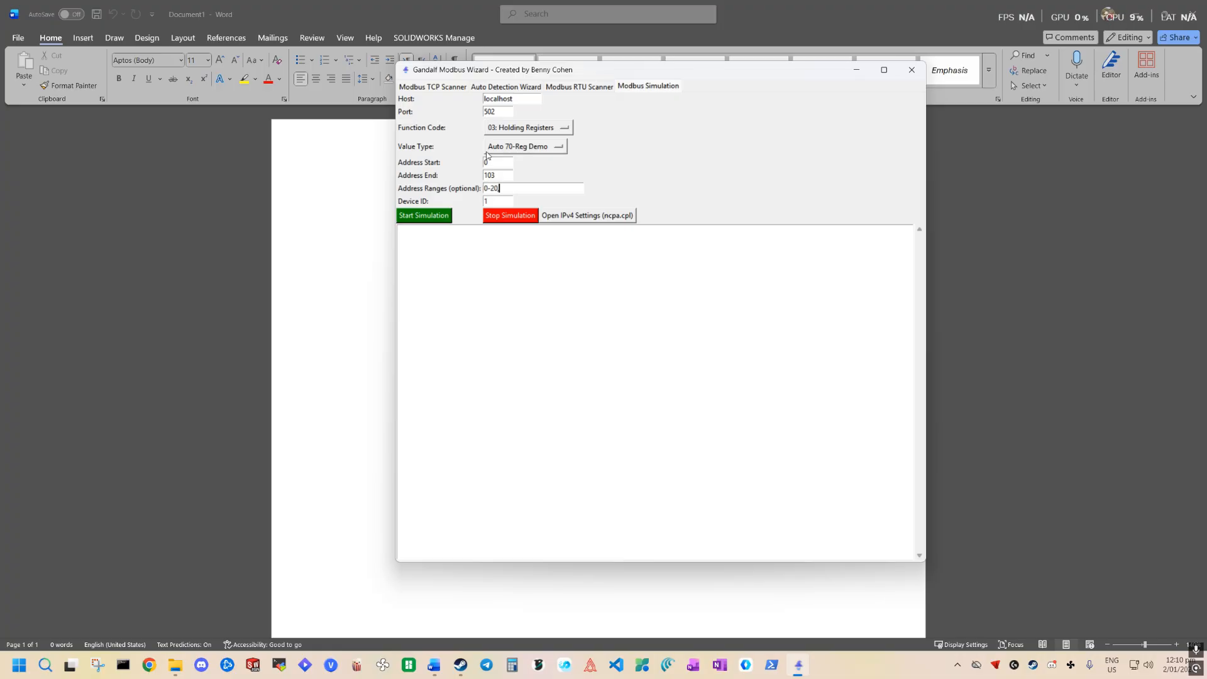
text(,40-110)
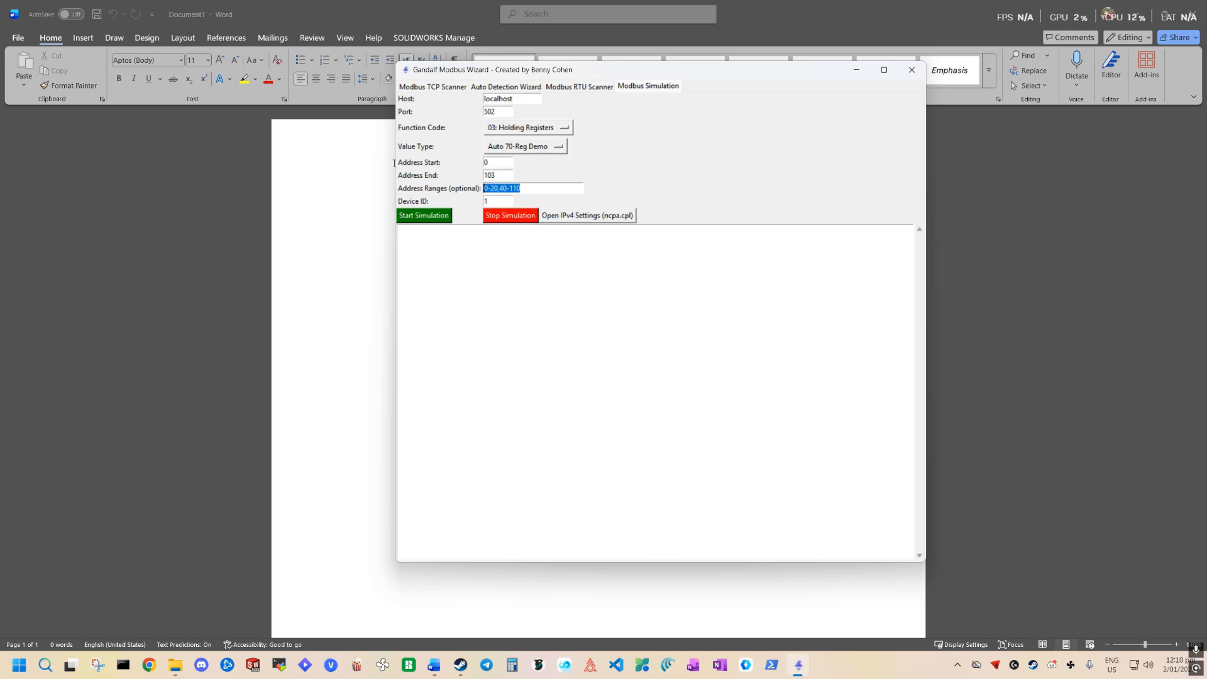
click(431, 215)
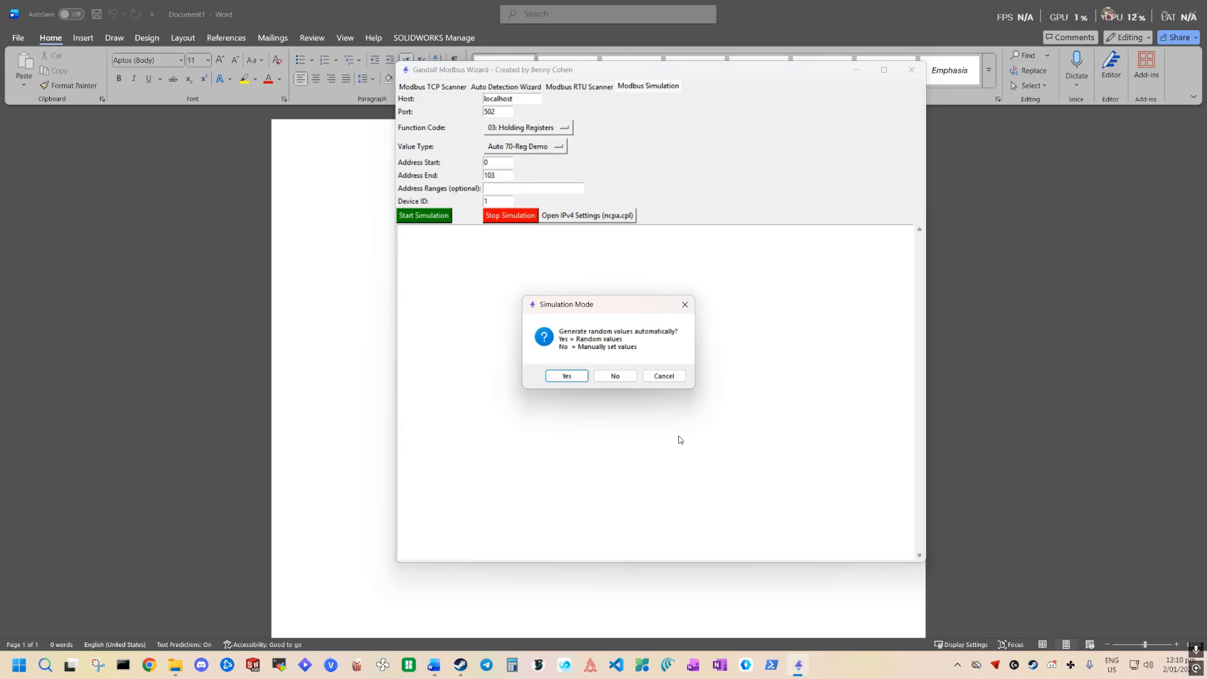
click(567, 377)
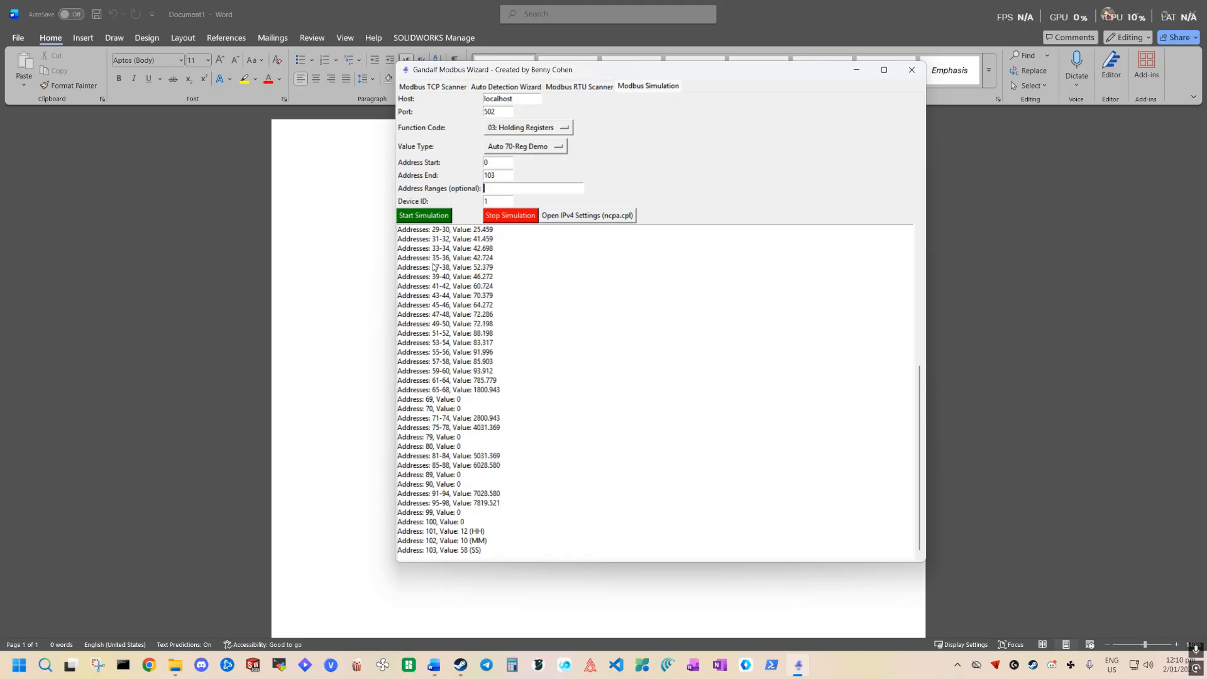
Apply the optional address ranges 0-20,40-110 and start the Auto 70-Reg Demo simulation with random values again.
text(0-20,40-110)
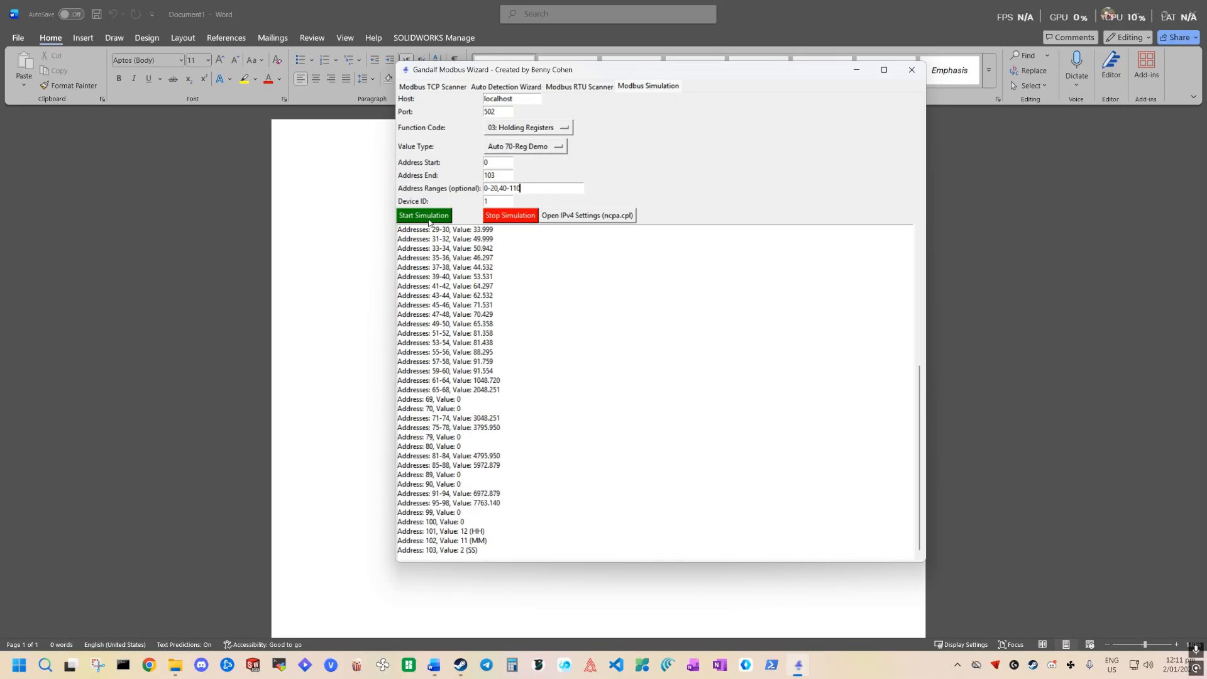
click(527, 215)
click(635, 375)
click(415, 215)
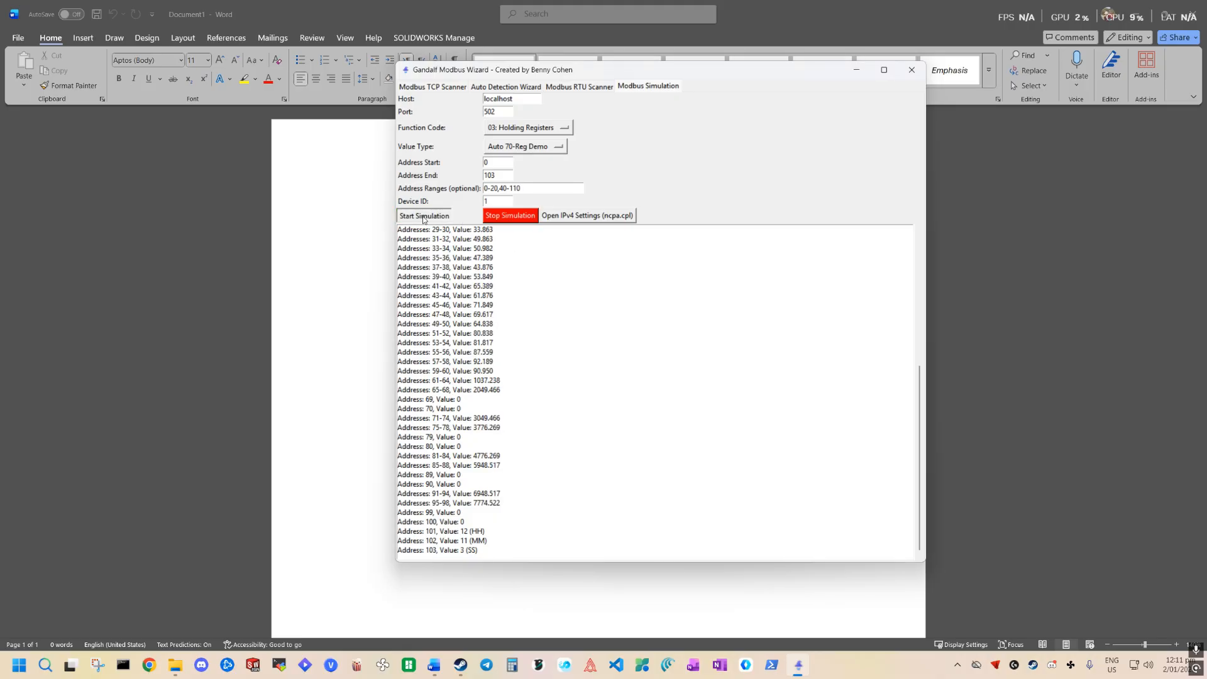
click(599, 381)
click(424, 216)
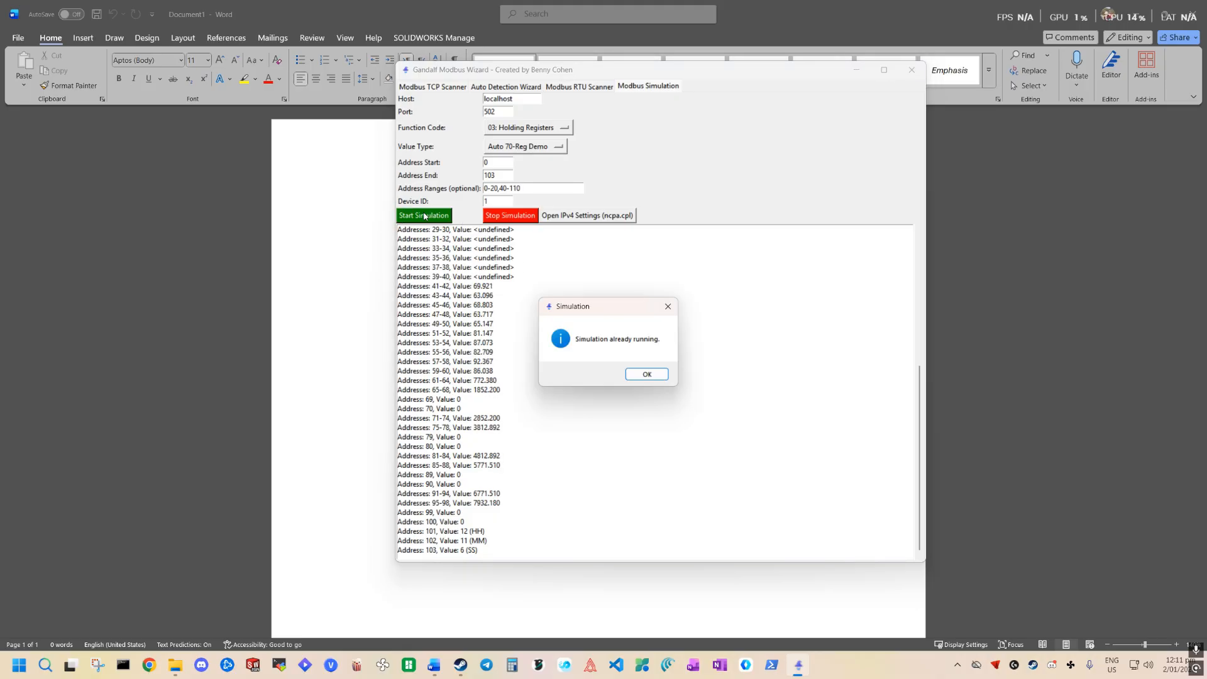
click(637, 374)
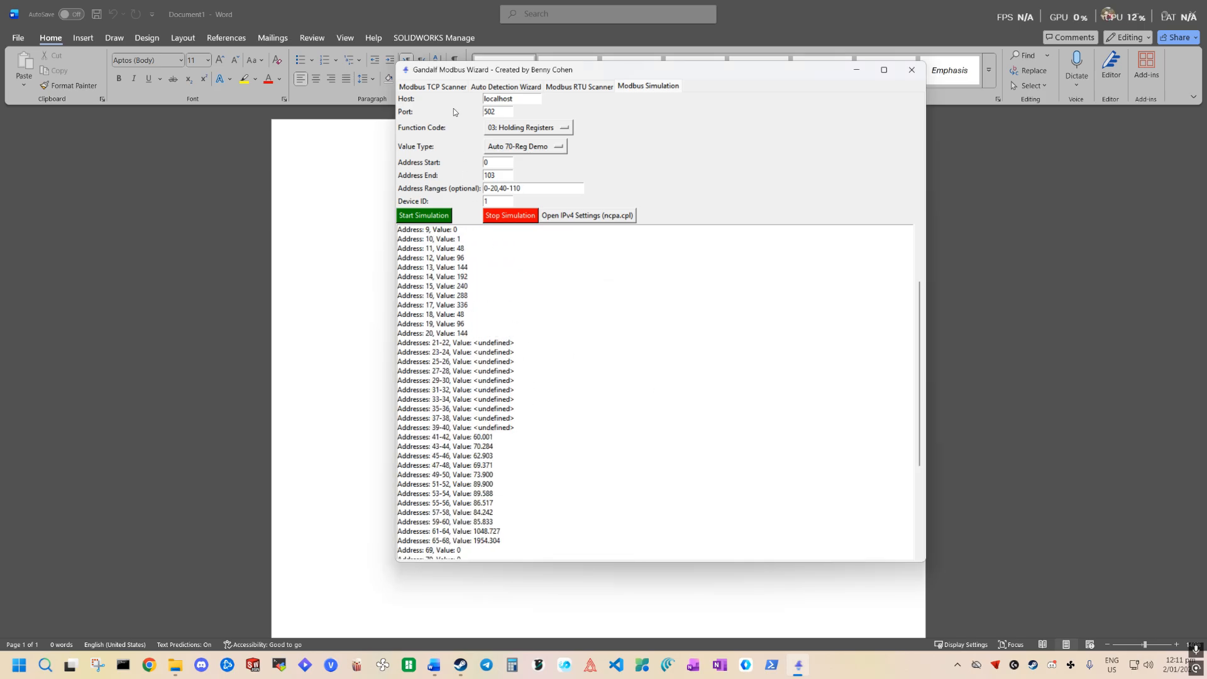
Connect the TCP 1 session to 127.0.0.1, scan its holding registers, and review the address statuses in the maximized window.
click(438, 88)
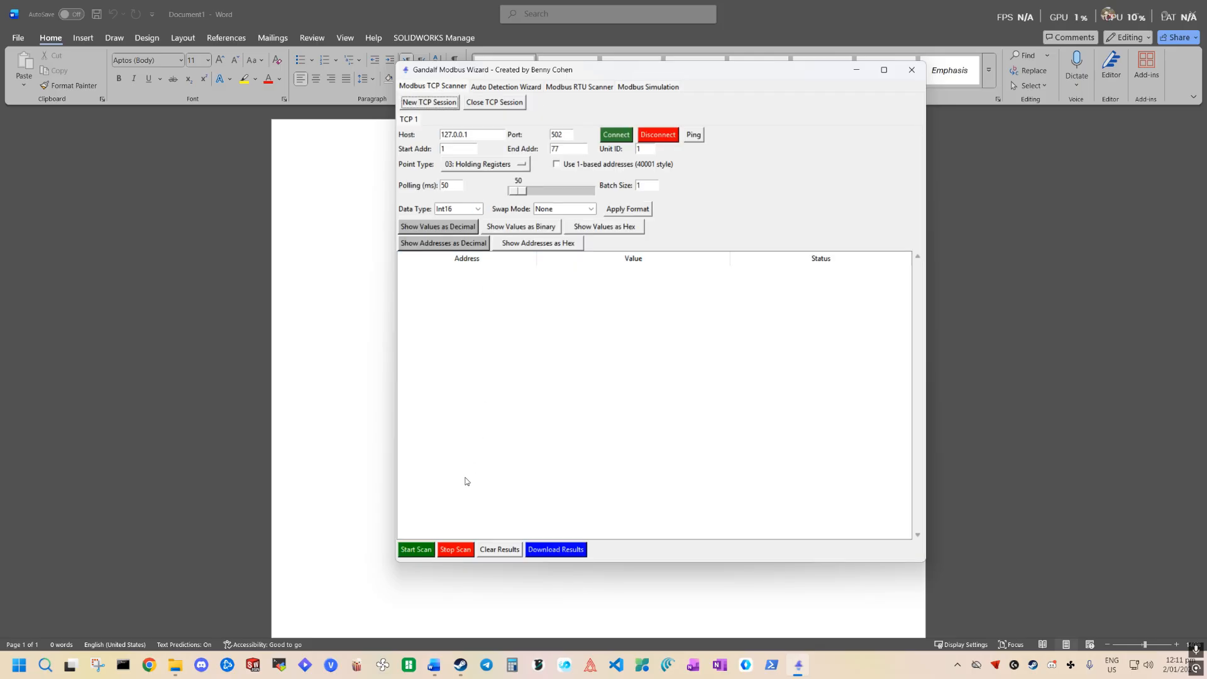
click(616, 134)
click(420, 548)
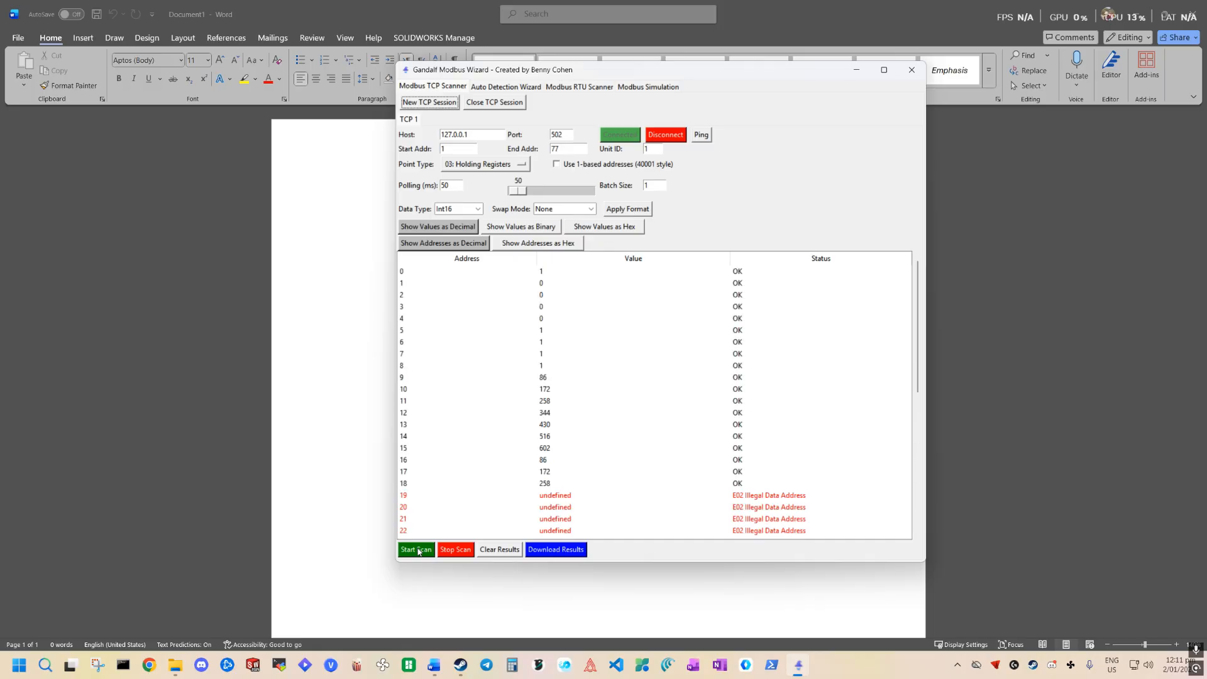
scroll(650, 488, down, 3)
scroll(691, 449, down, 2)
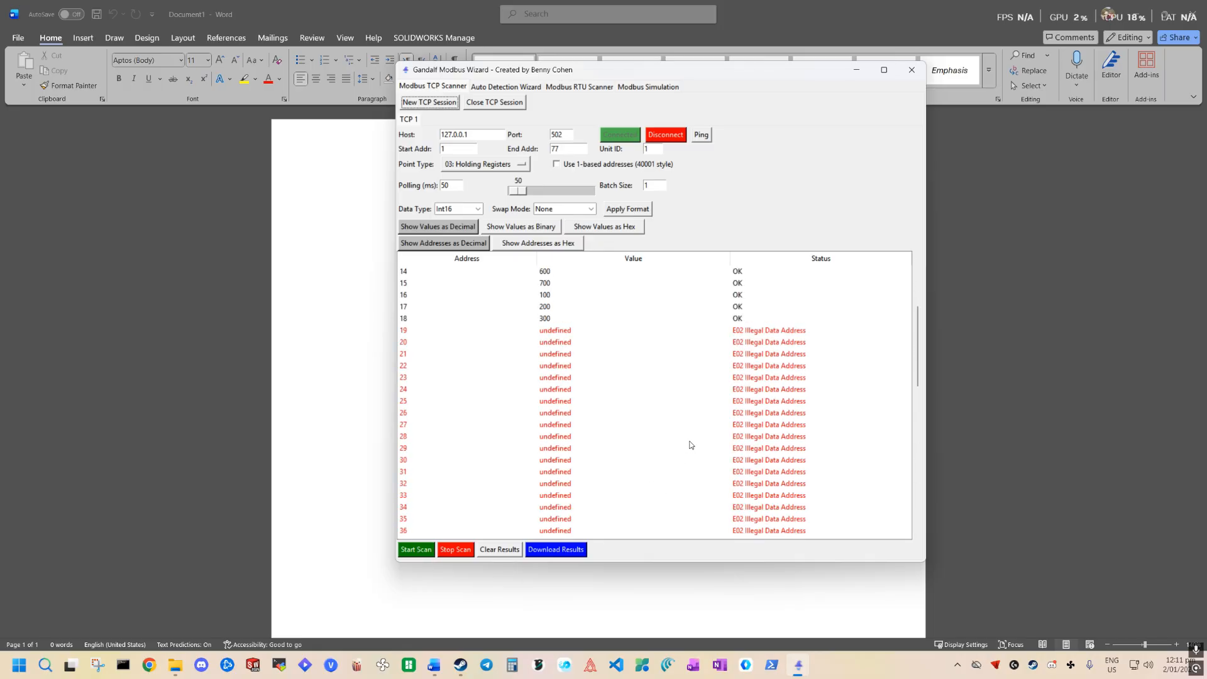
click(884, 71)
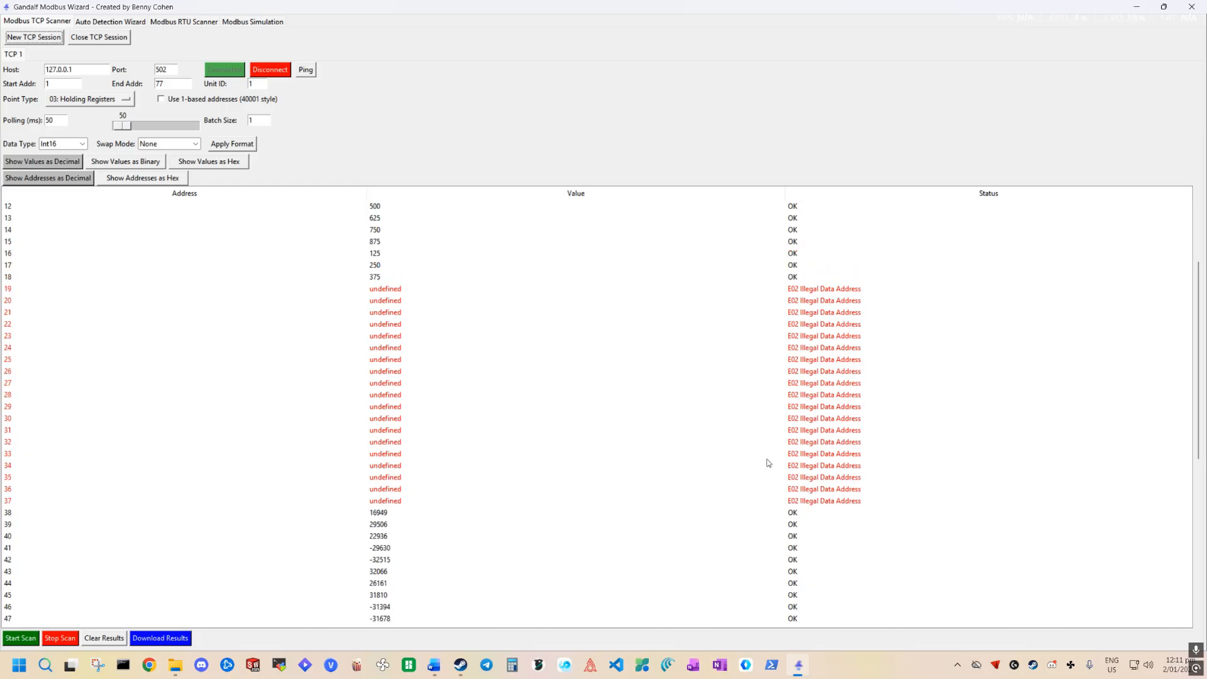
scroll(722, 500, down, 4)
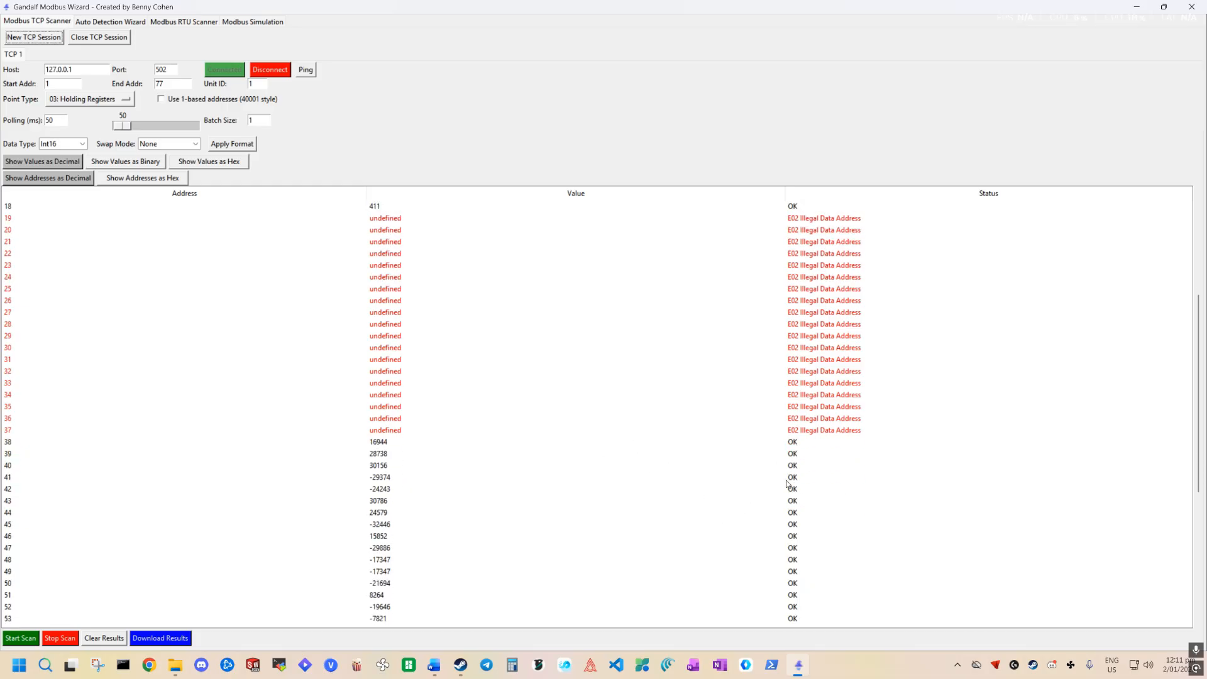
scroll(335, 456, down, 2)
scroll(270, 489, down, 3)
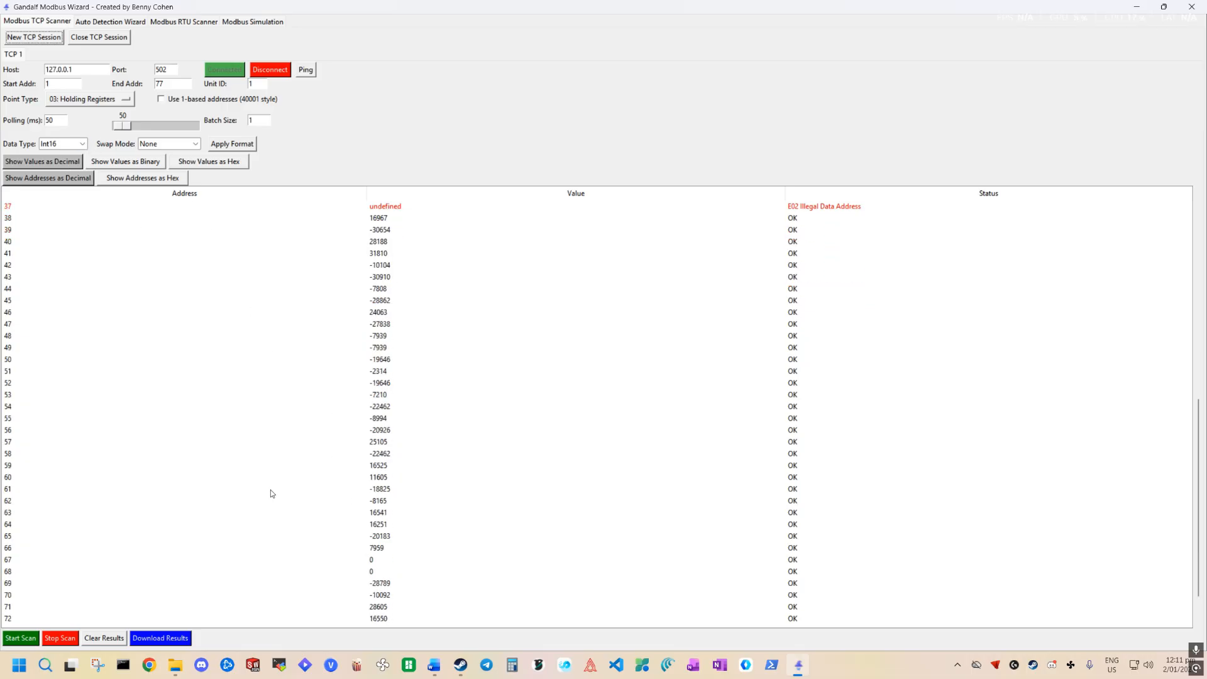
Extend the TCP 1 scan to end address 110.
click(171, 86)
key(BackSpace)
key(BackSpace)
text(110)
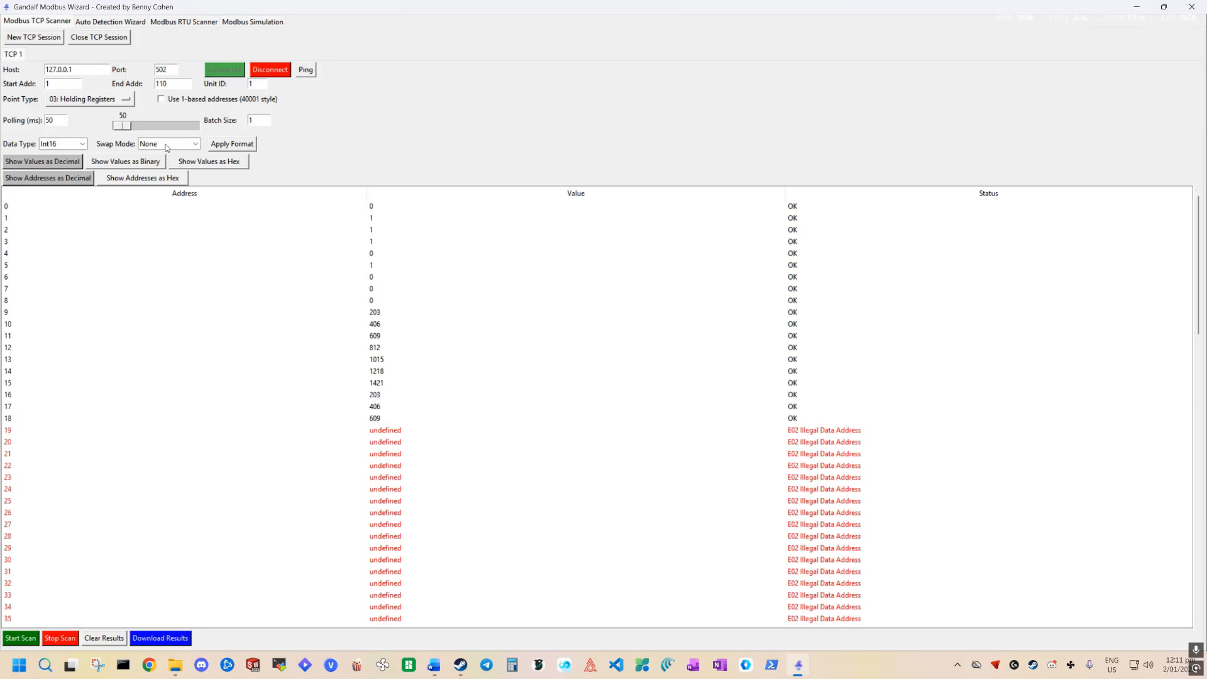
Set the TCP 1 scan's data type to Float64.
click(145, 146)
click(82, 145)
click(82, 144)
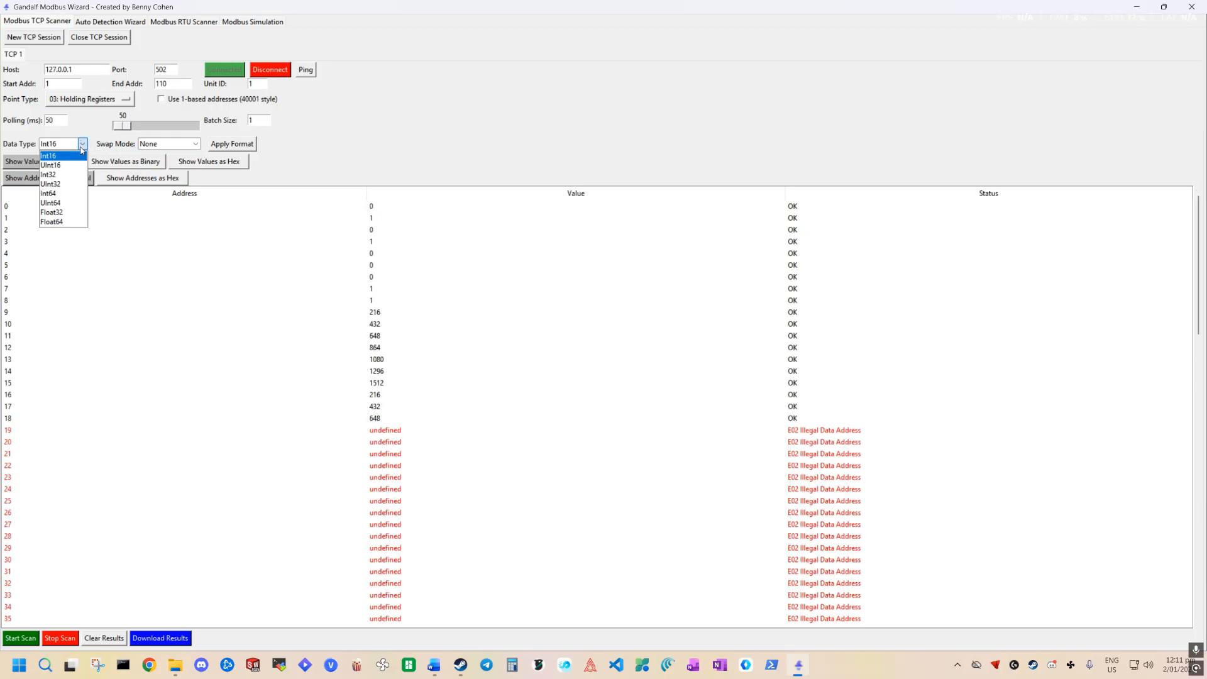
click(61, 222)
Compare the Float64 values under Word Swap, Byte Swap and Word + Byte Swap, and return the swap mode to None.
click(161, 144)
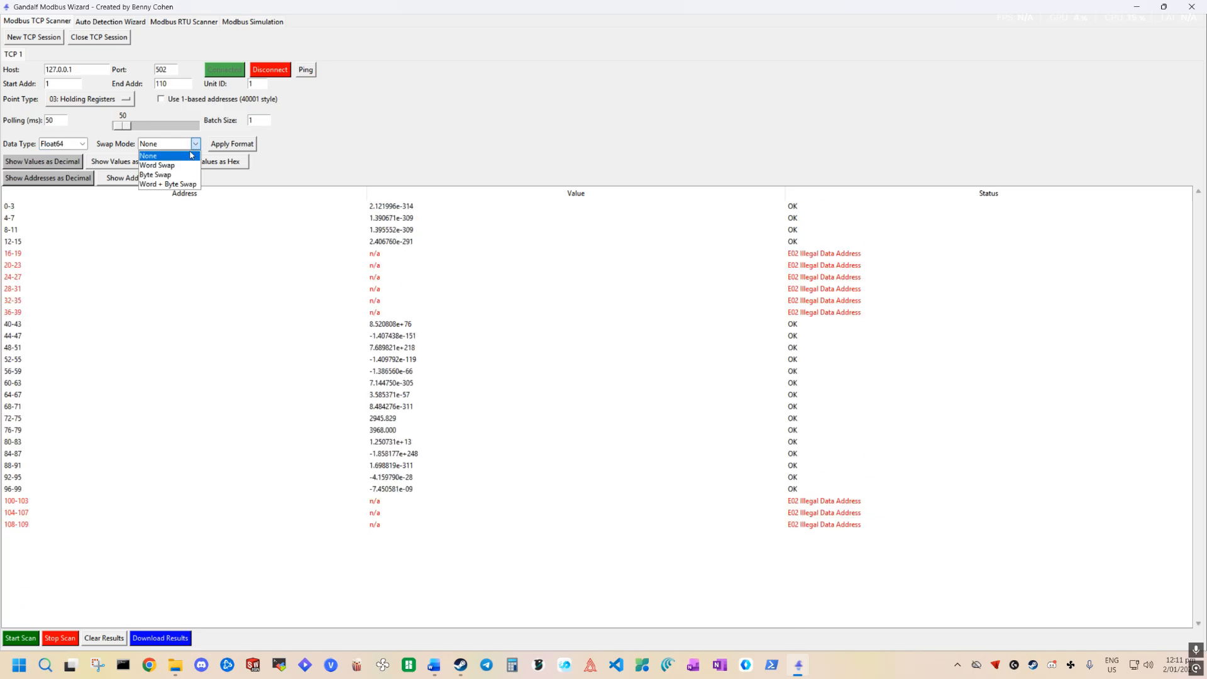
click(168, 166)
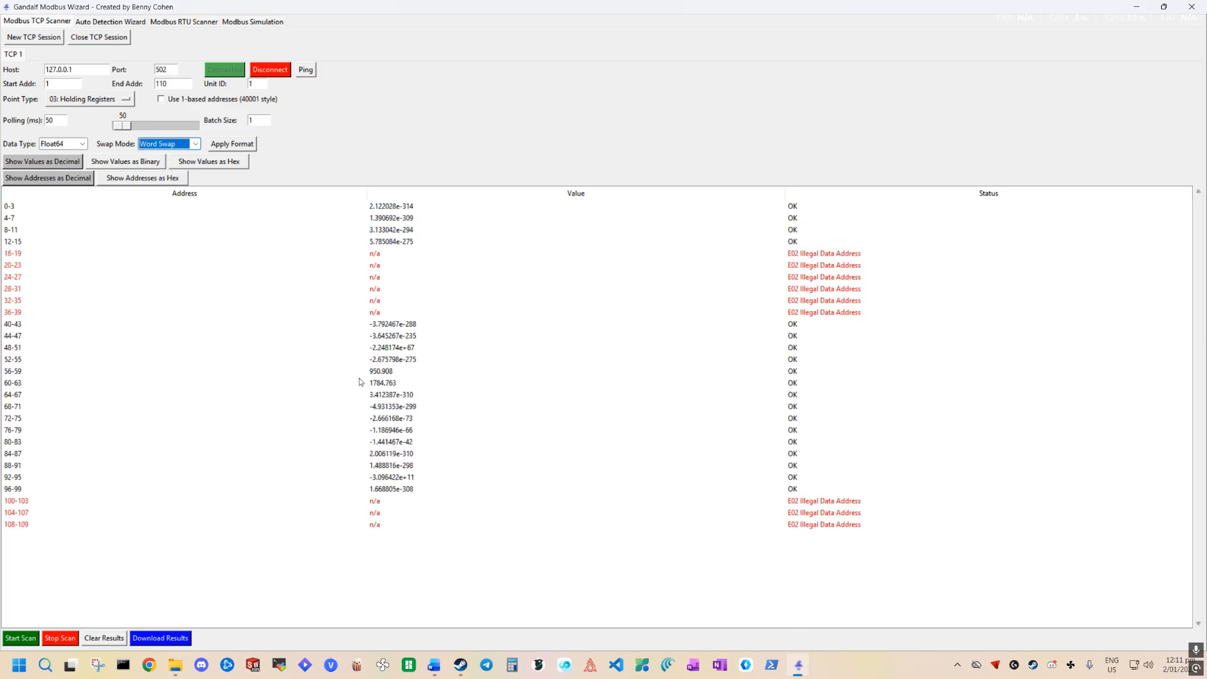
click(165, 144)
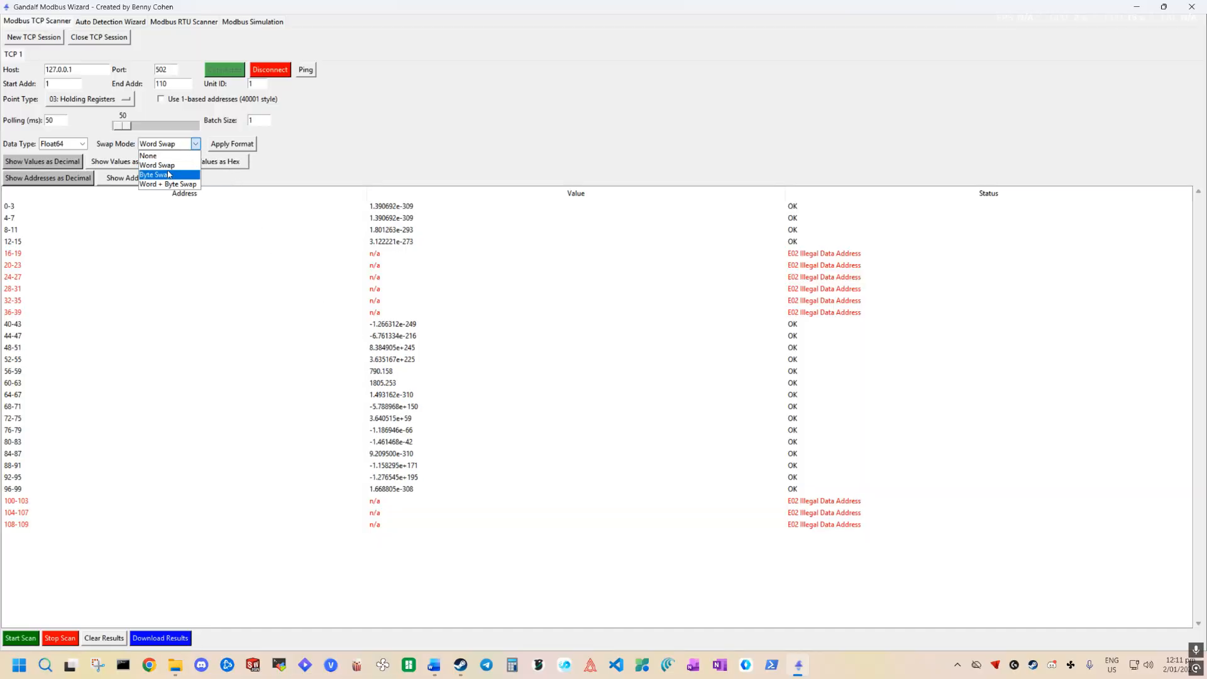
click(160, 175)
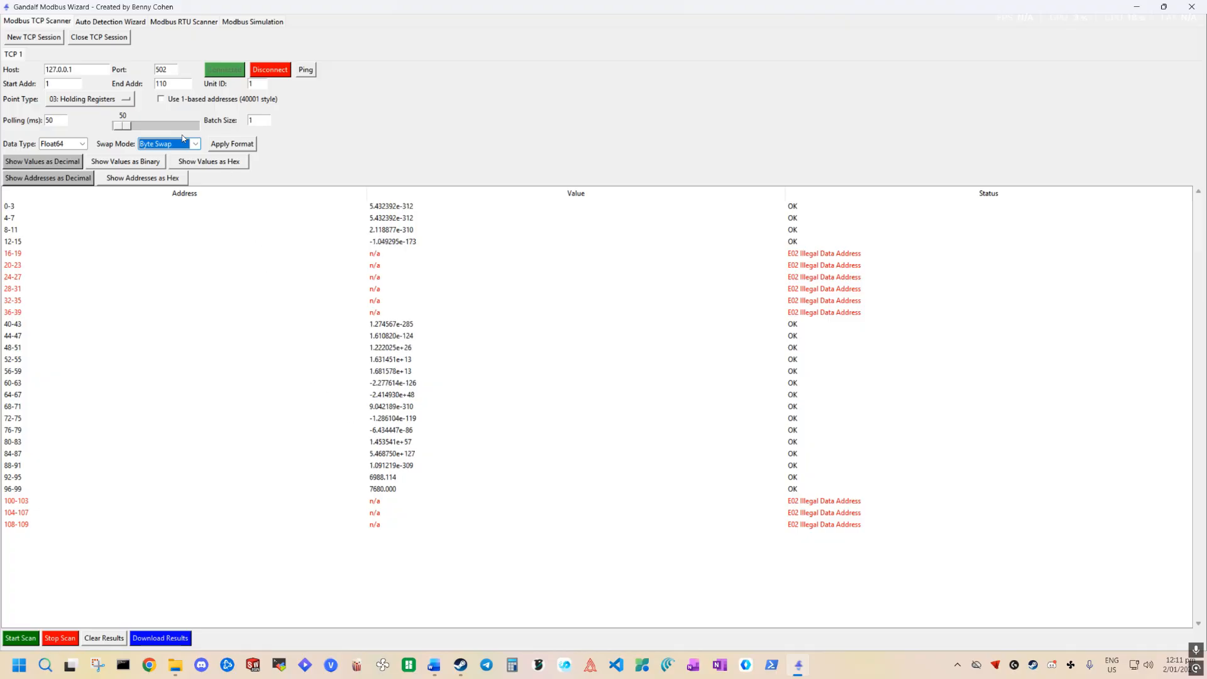
click(166, 144)
click(167, 184)
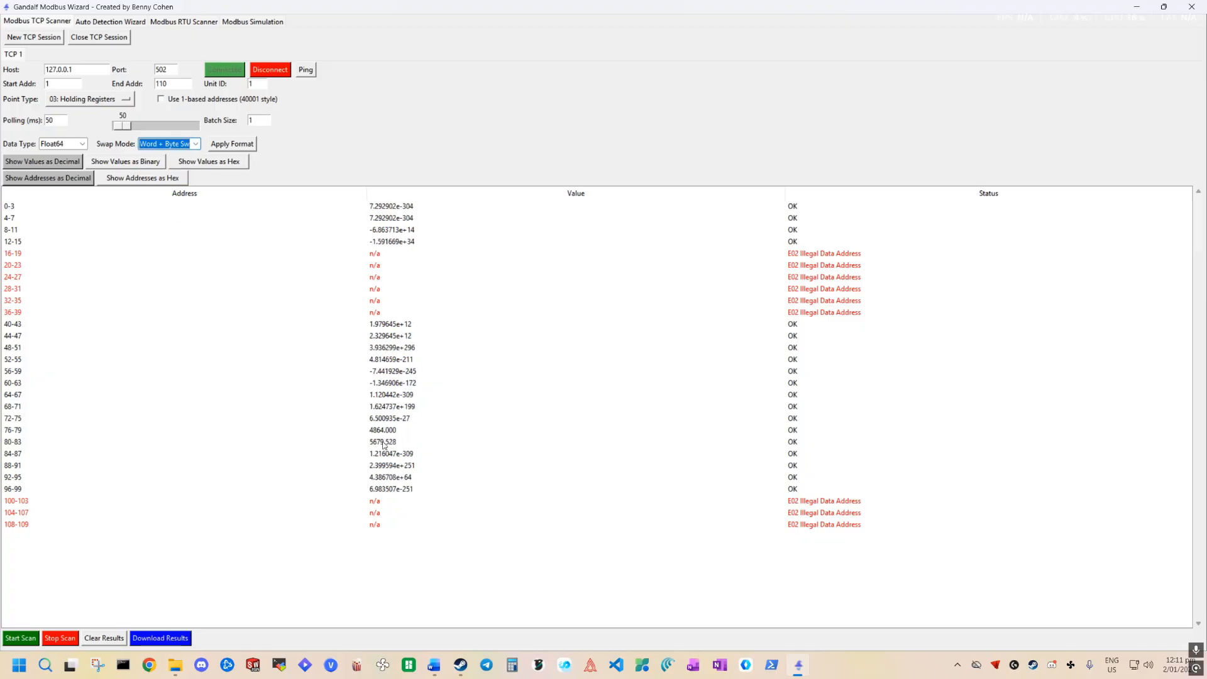
click(186, 145)
click(165, 159)
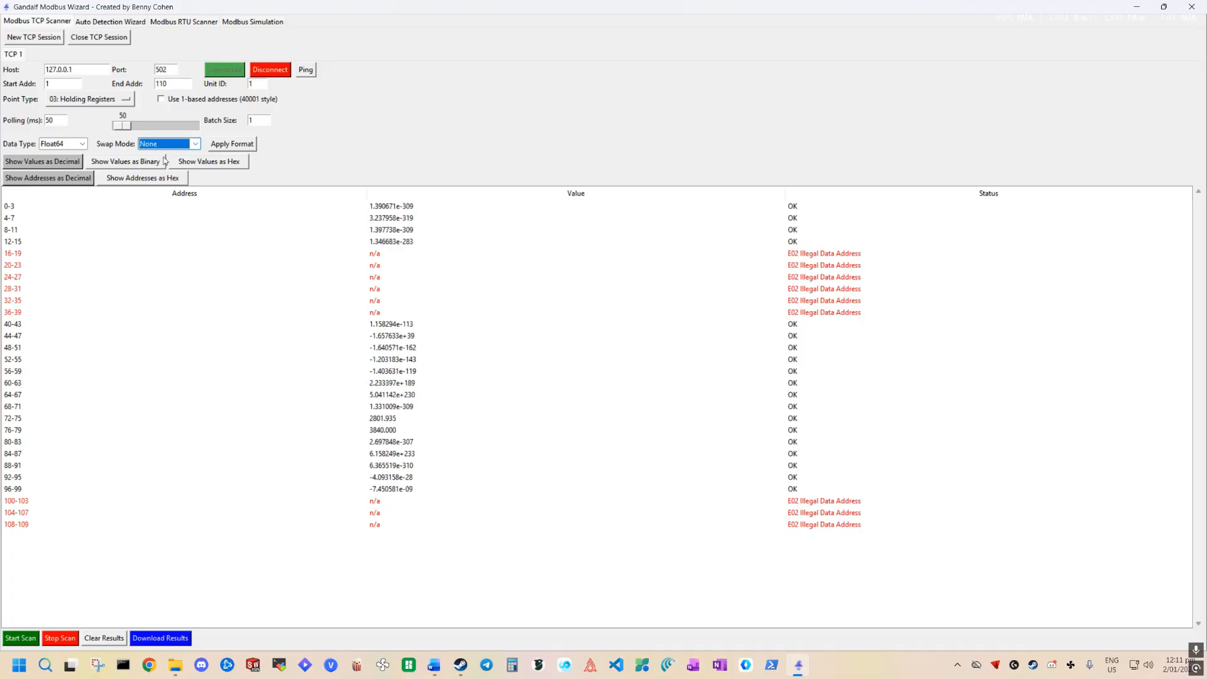
Compare the Float64 values at addresses 72-75 and 76-79 with the simulation's address ranges and values.
click(390, 419)
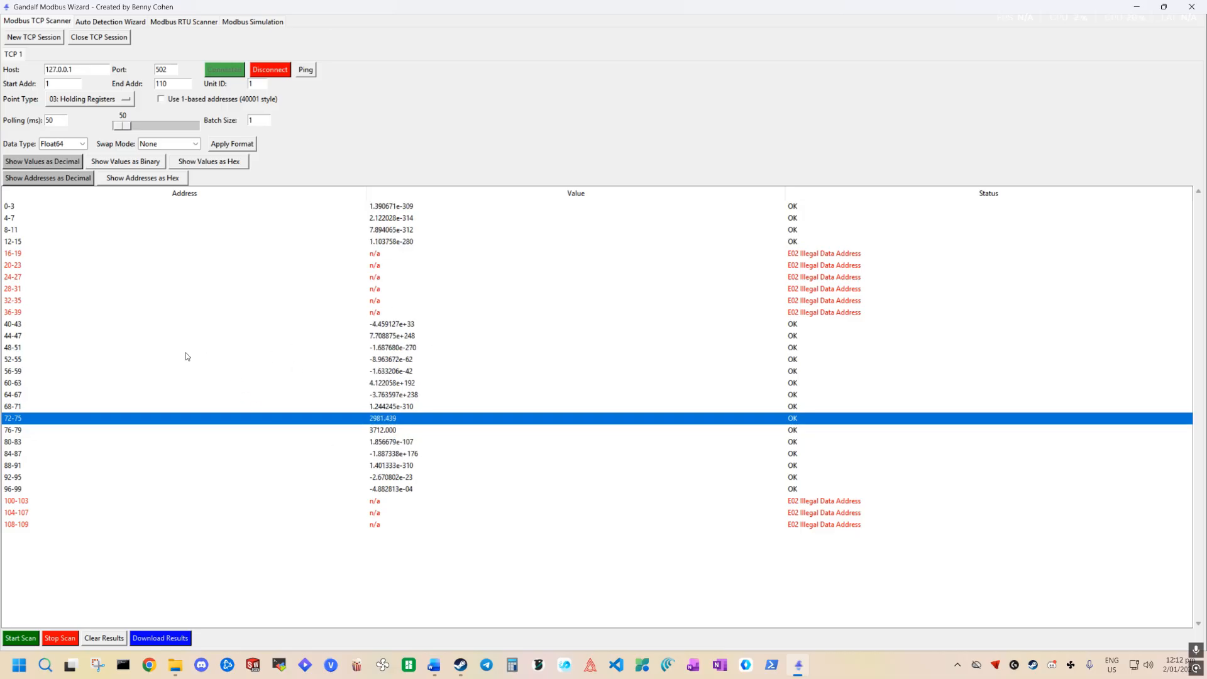
click(240, 22)
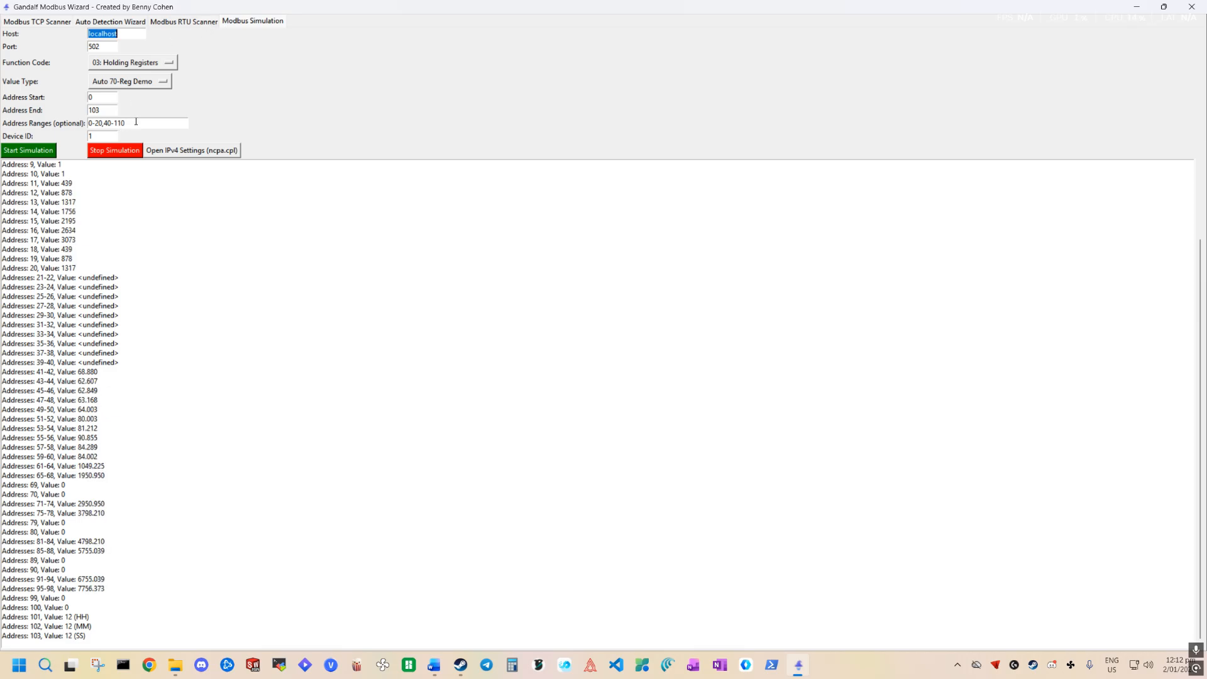
drag(133, 124, 84, 124)
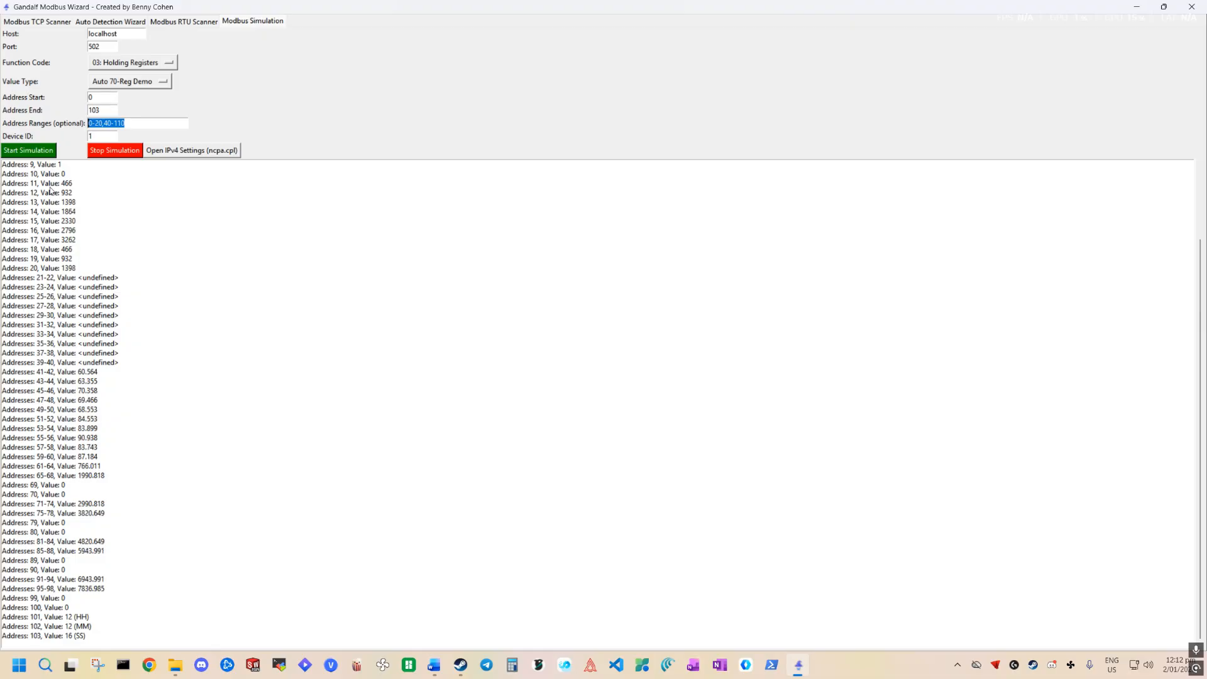
click(47, 23)
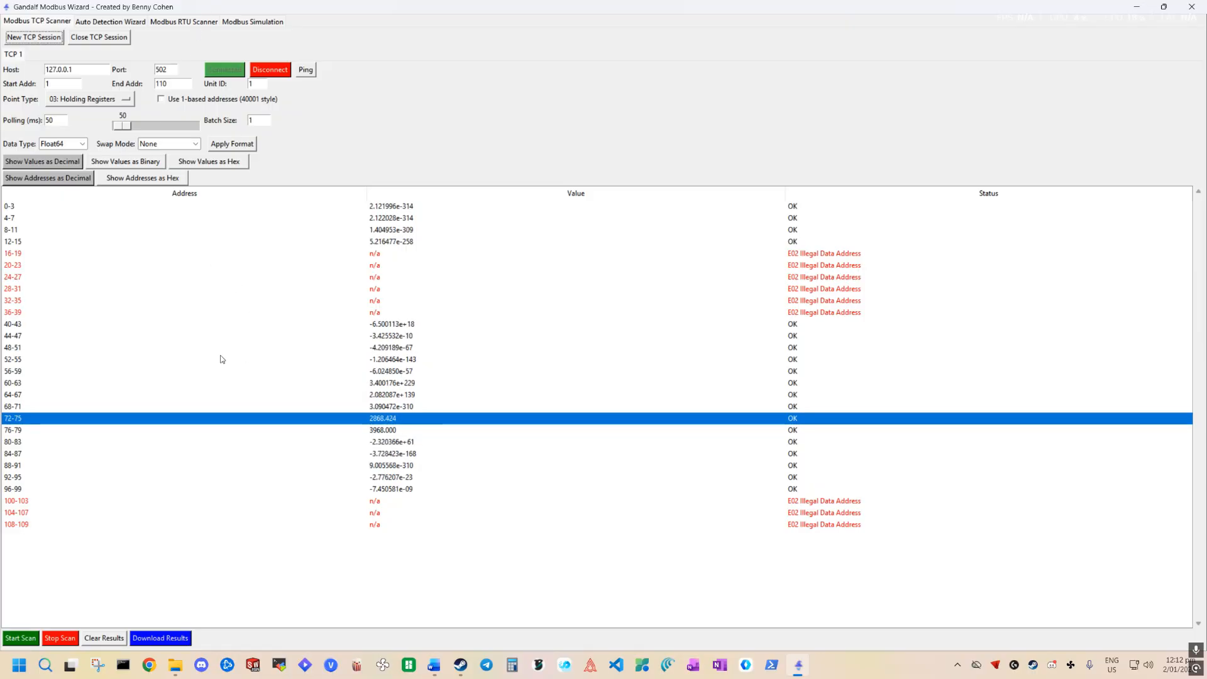
click(385, 433)
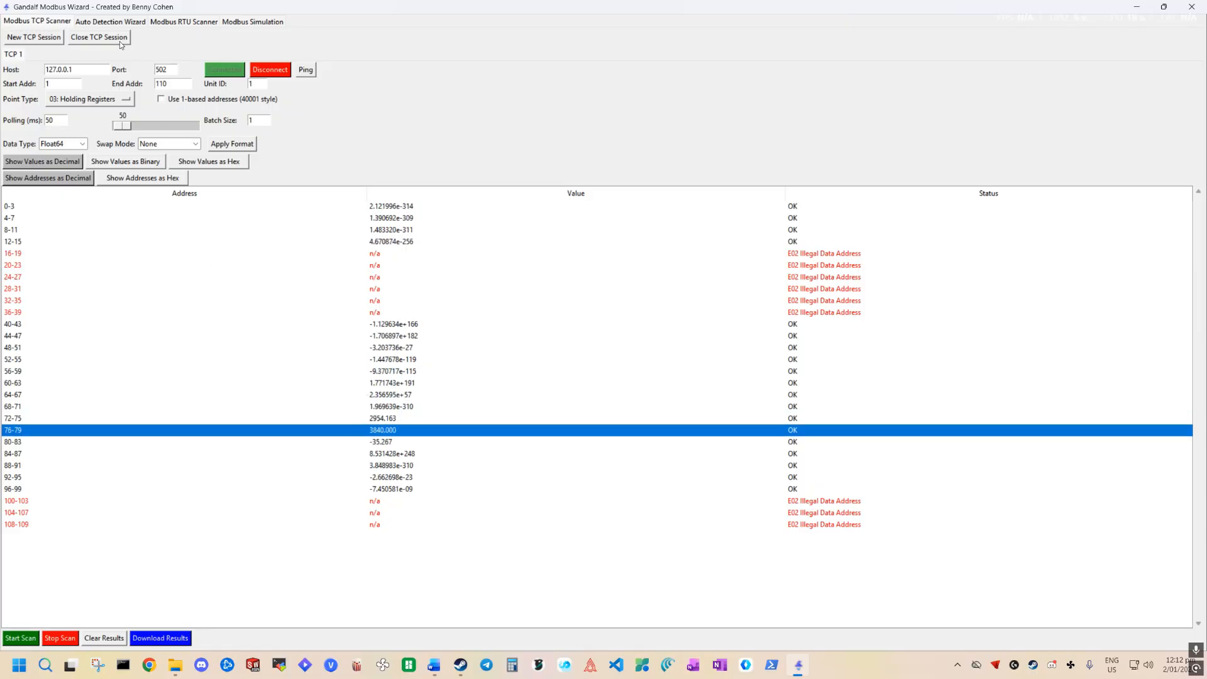
click(113, 23)
click(214, 23)
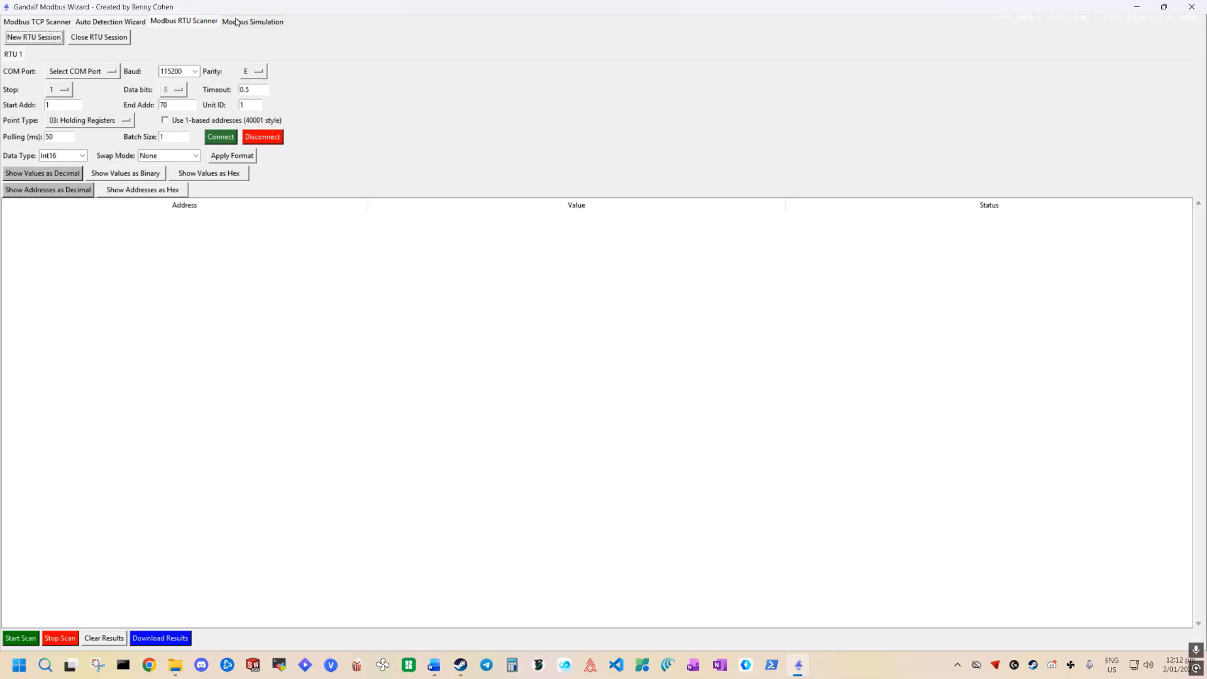
click(237, 23)
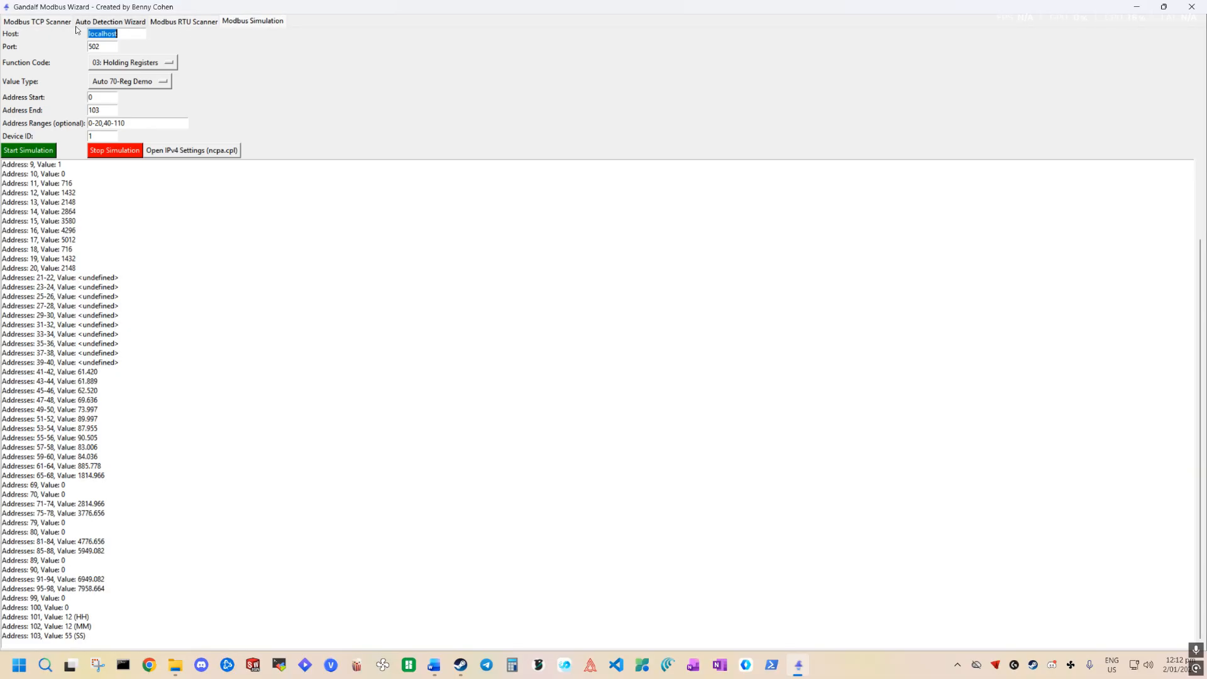
click(39, 24)
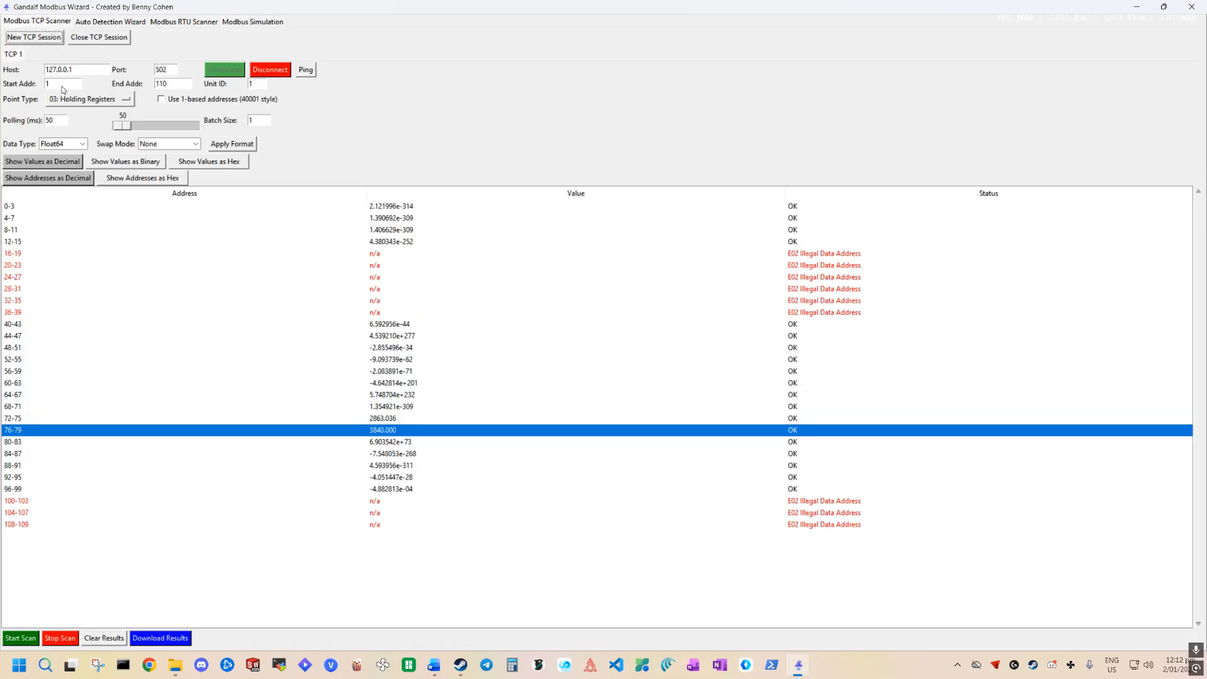